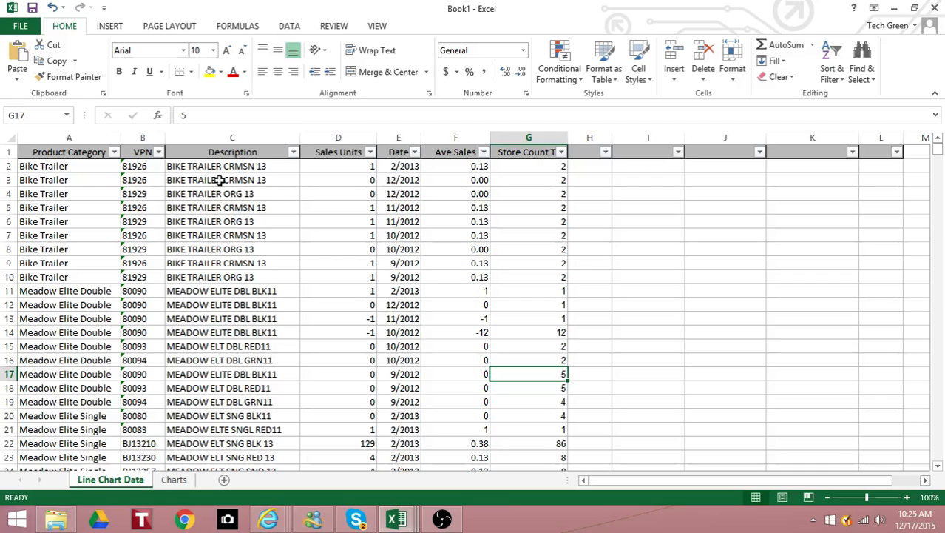
Create a PivotTable at cell A1 of the Charts sheet from the 'Line Chart Data' range $A$1:$G$359
left_click(173, 480)
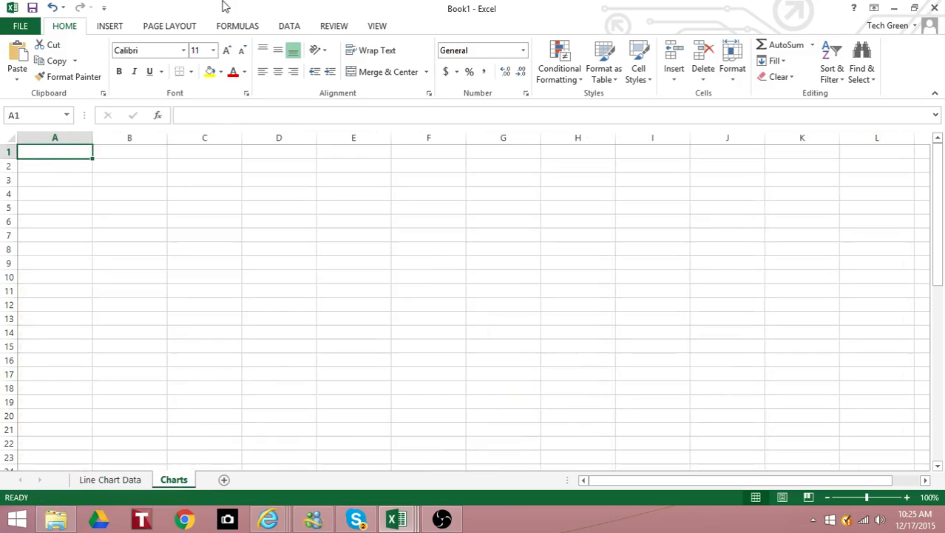
left_click(116, 27)
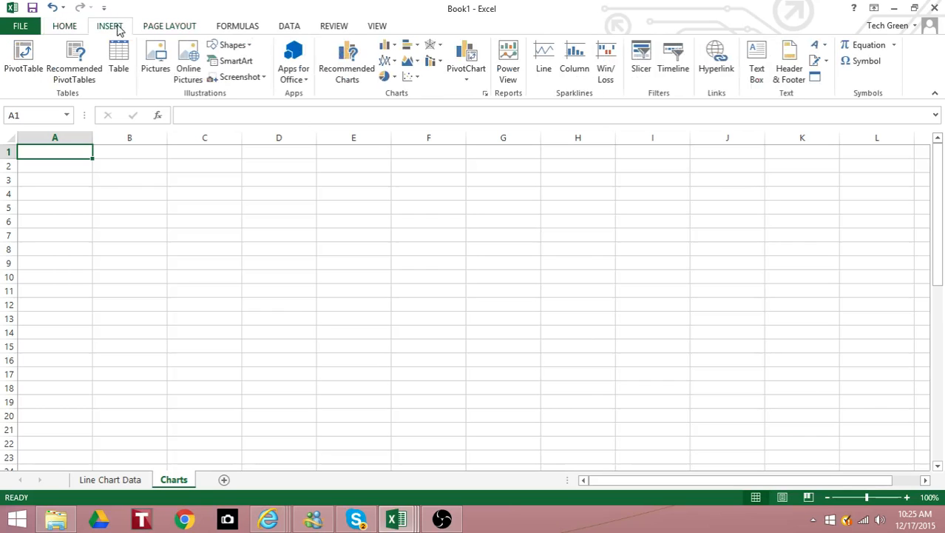
left_click(24, 61)
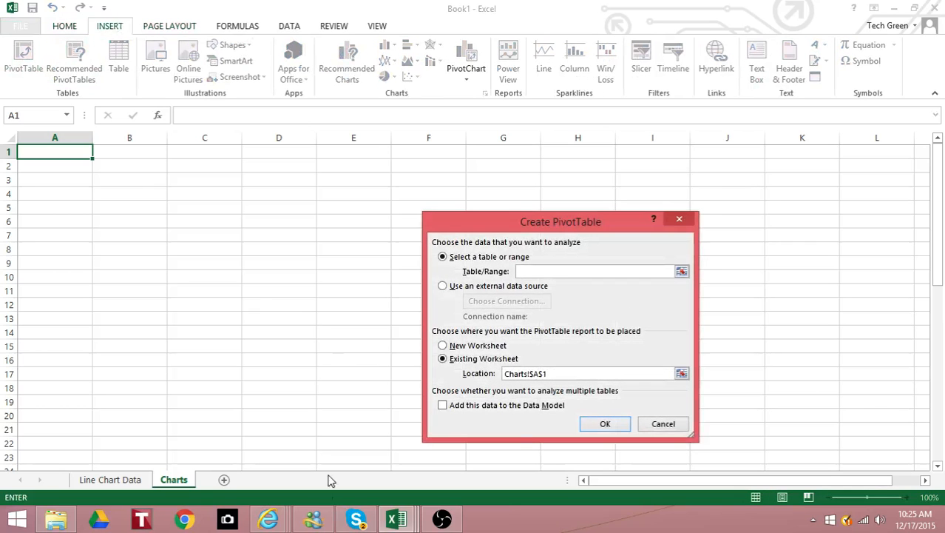
left_click(110, 479)
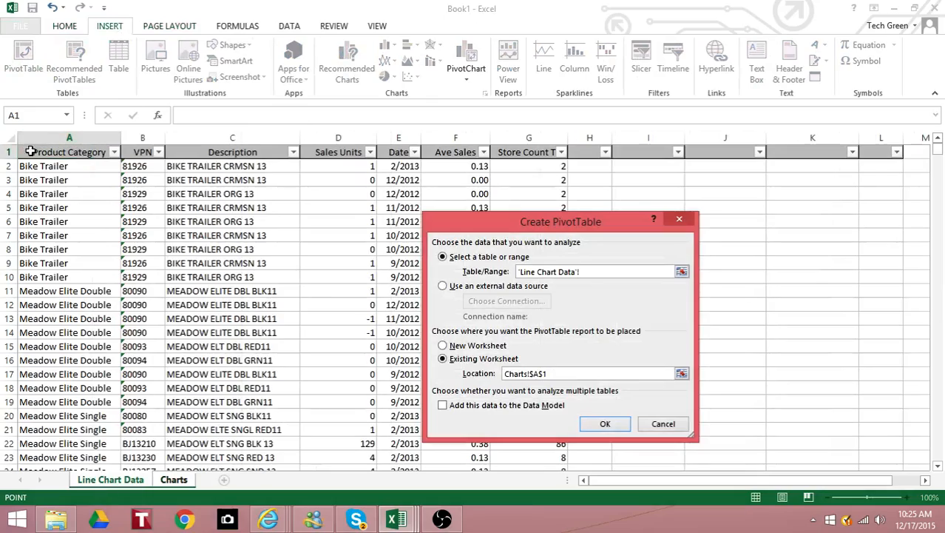
left_click_drag(30, 152, 512, 424)
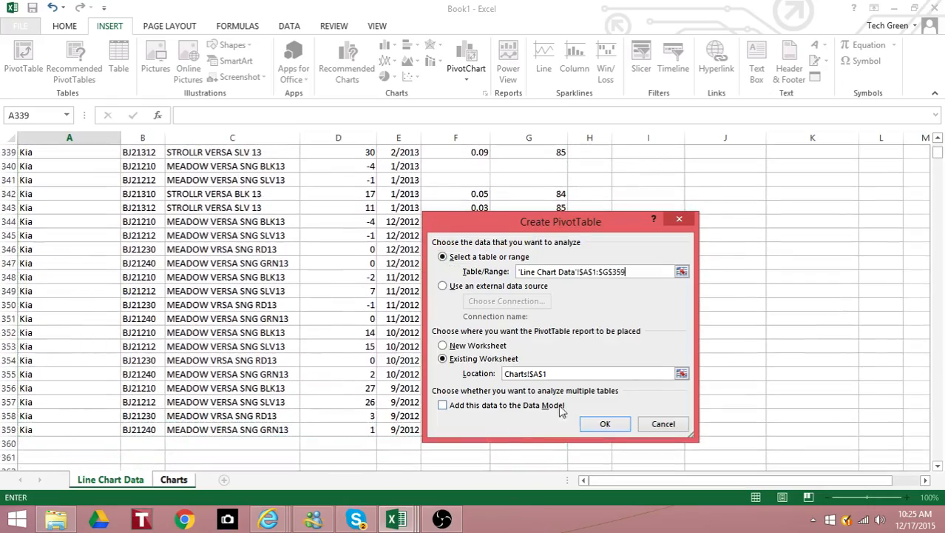
left_click(605, 423)
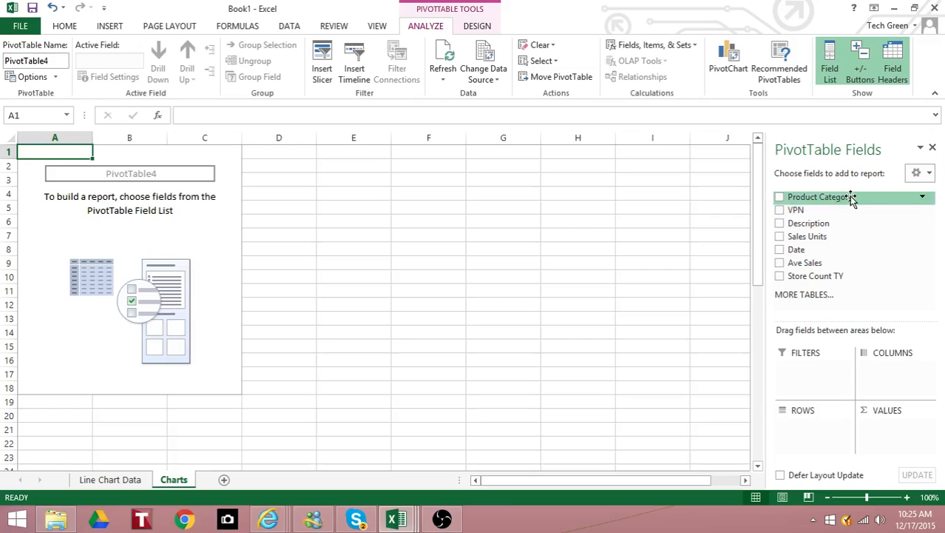
Add Product Category as columns, showing only Choice, Meadow Elite Single, Meadow Mini Single, Meadow Mini TG Double and Meadow Mini TG Single
left_click_drag(851, 198, 904, 380)
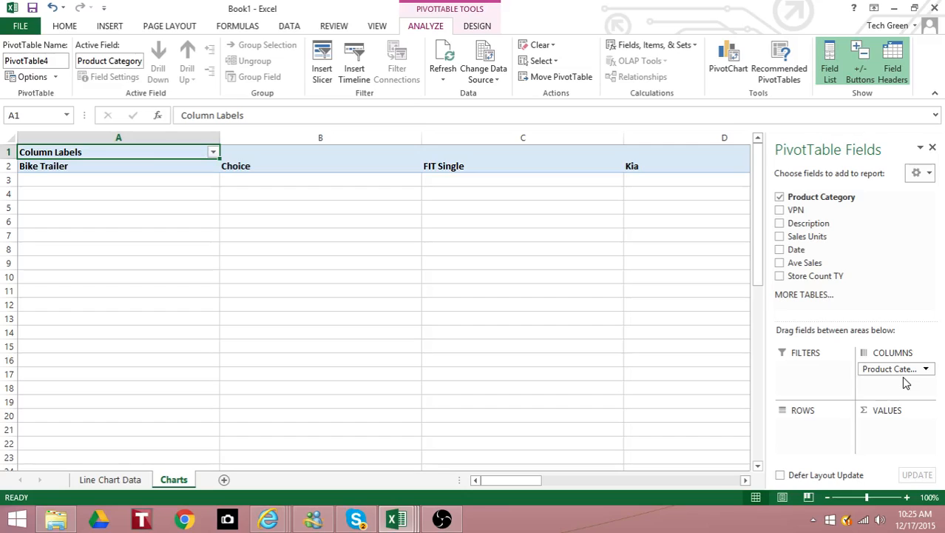
left_click(213, 153)
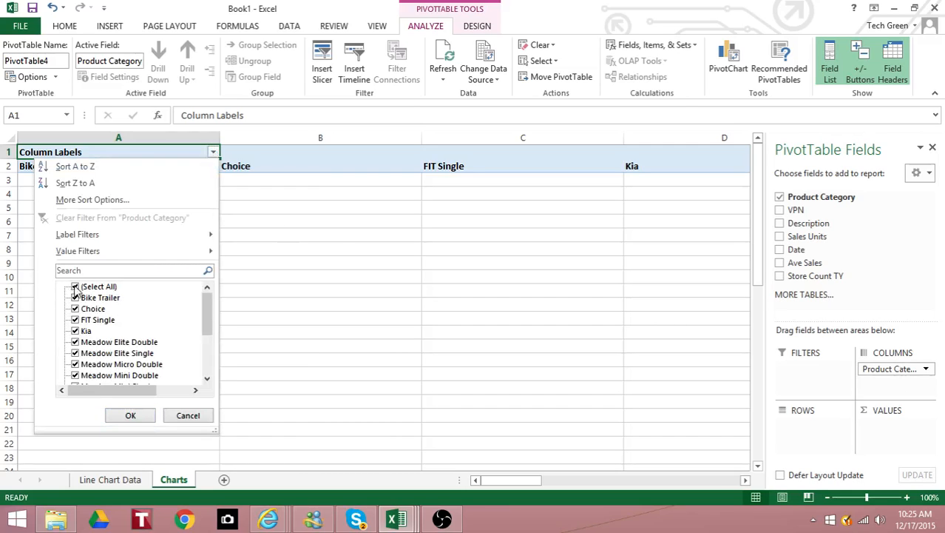
left_click(75, 286)
left_click_drag(208, 311, 210, 324)
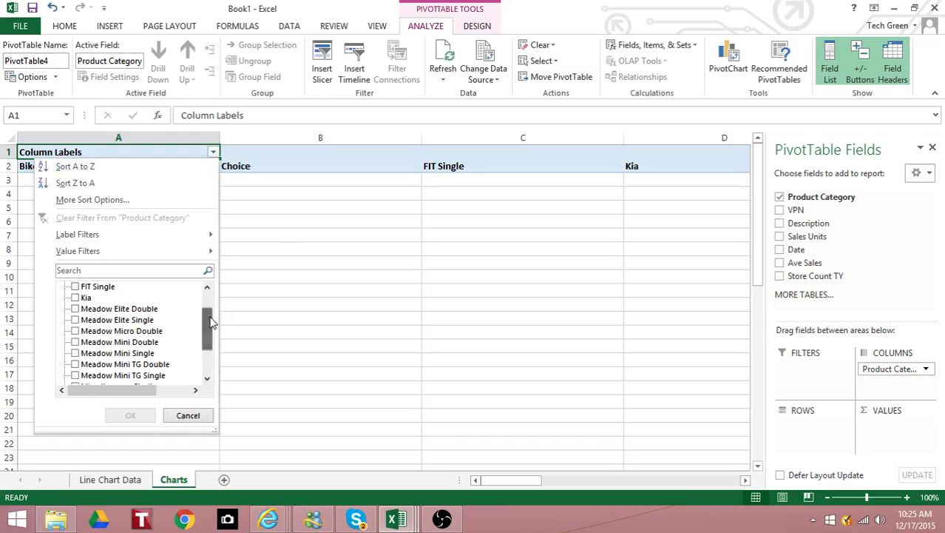
left_click(75, 320)
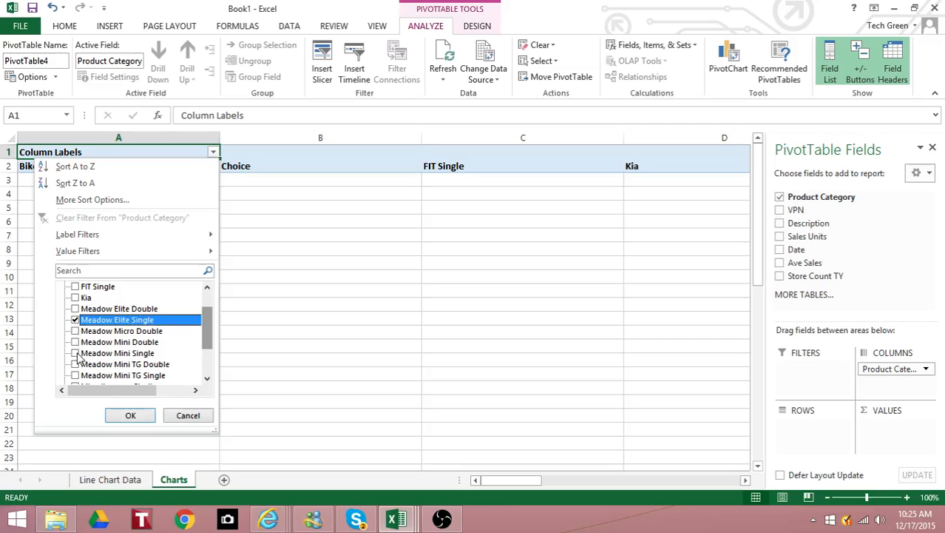
left_click(75, 353)
left_click(74, 364)
left_click(75, 375)
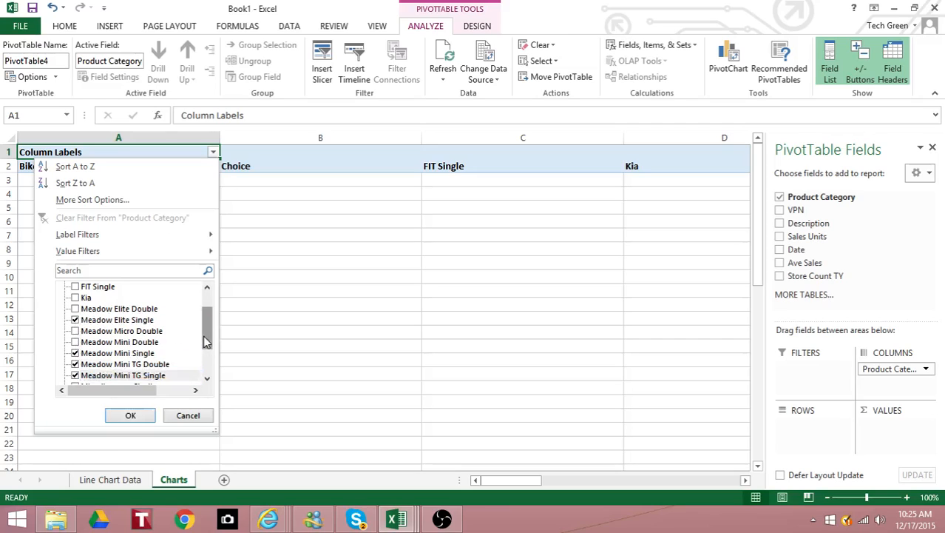
left_click_drag(204, 335, 207, 309)
left_click(75, 308)
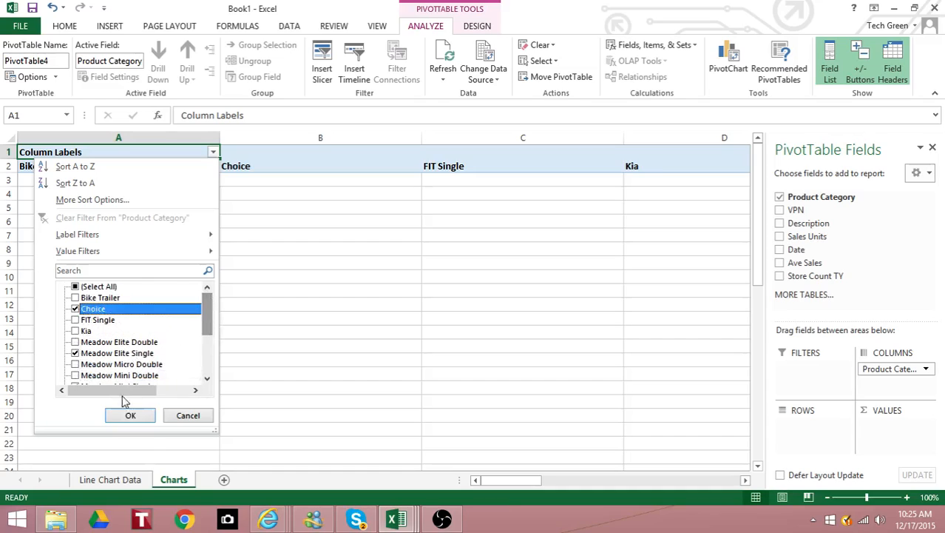
left_click(131, 415)
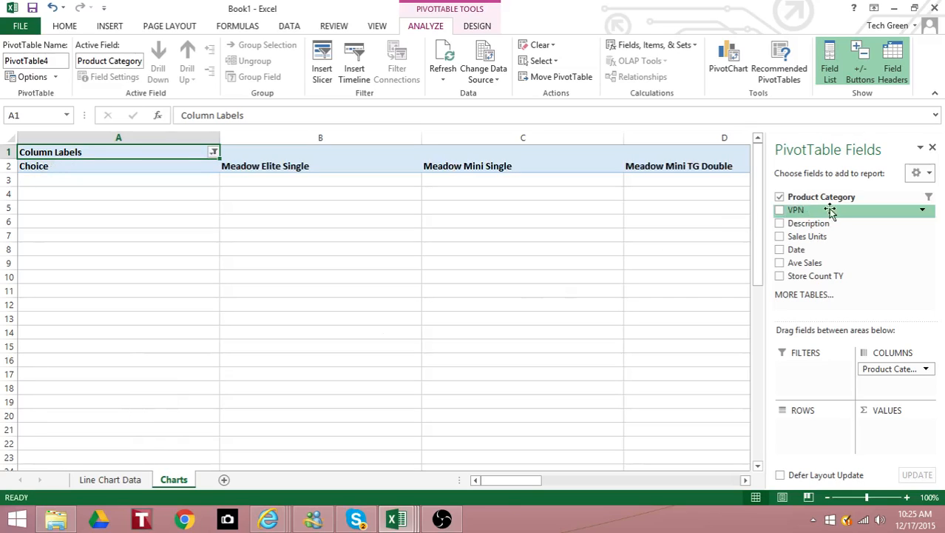
Add Date as the PivotTable's rows and the sum of Sales Units as its values
left_click_drag(814, 249, 814, 426)
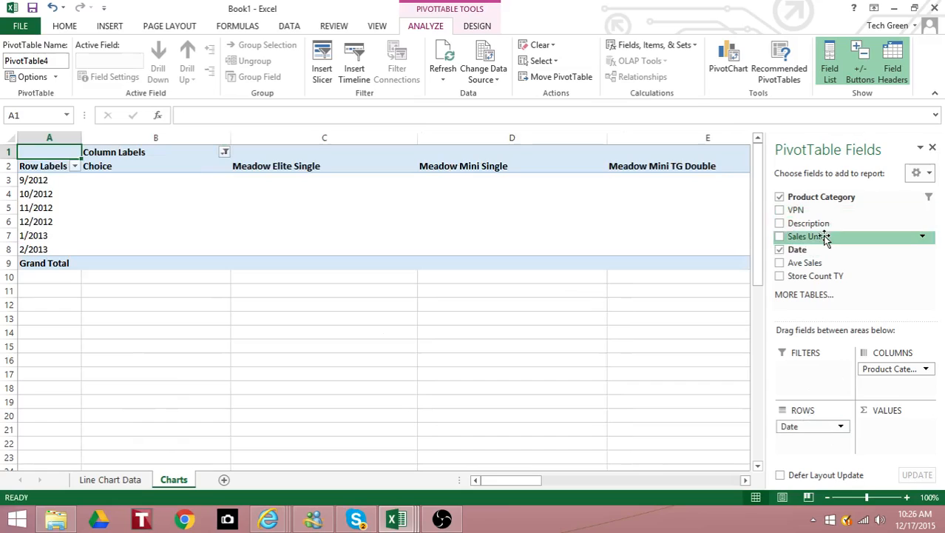
left_click_drag(823, 238, 888, 429)
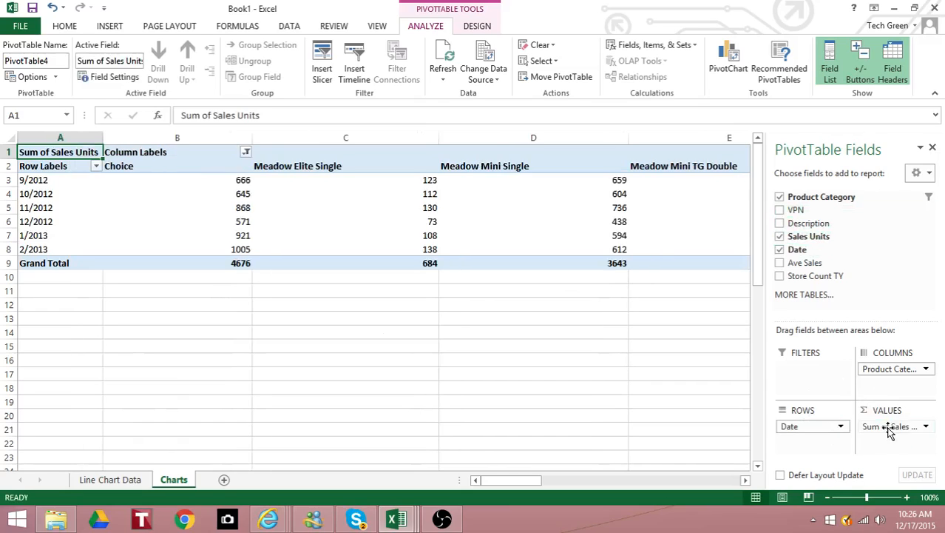
scroll(554, 423, "right", 4)
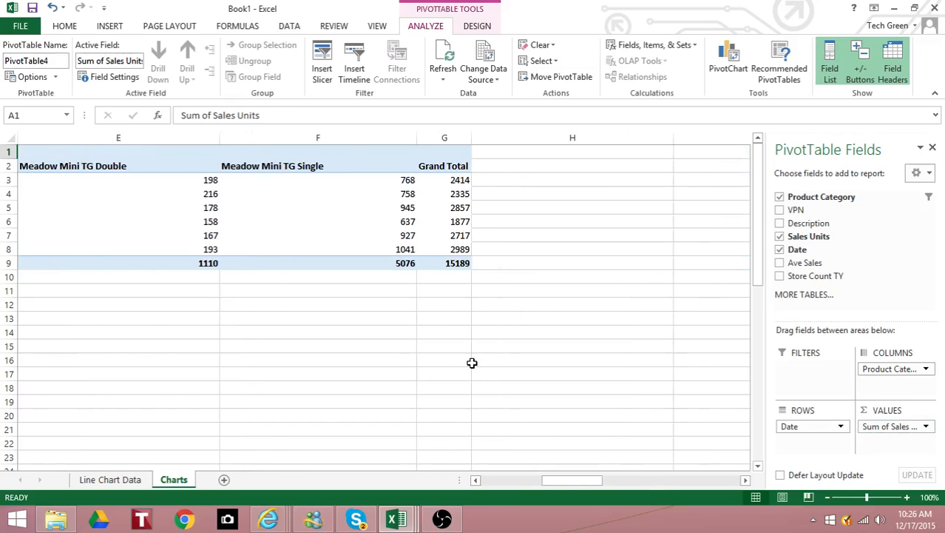
left_click_drag(592, 485, 460, 469)
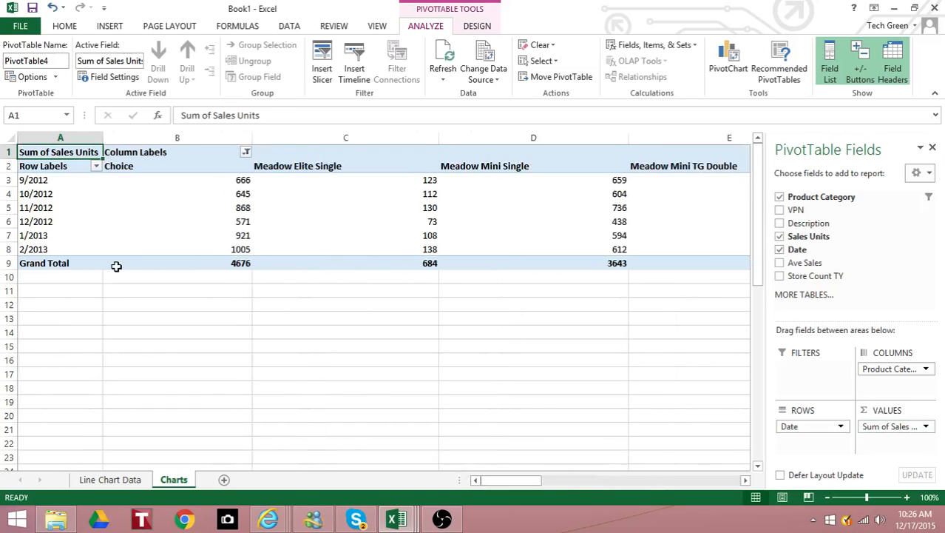
Narrow all columns of the Charts sheet to one uniform width so the whole PivotTable fits in view
left_click(10, 137)
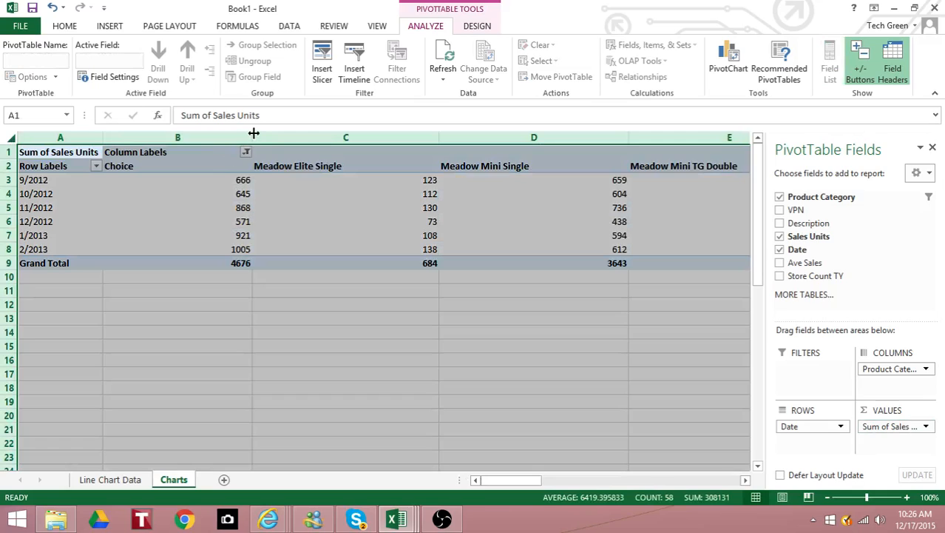
left_click_drag(252, 138, 188, 130)
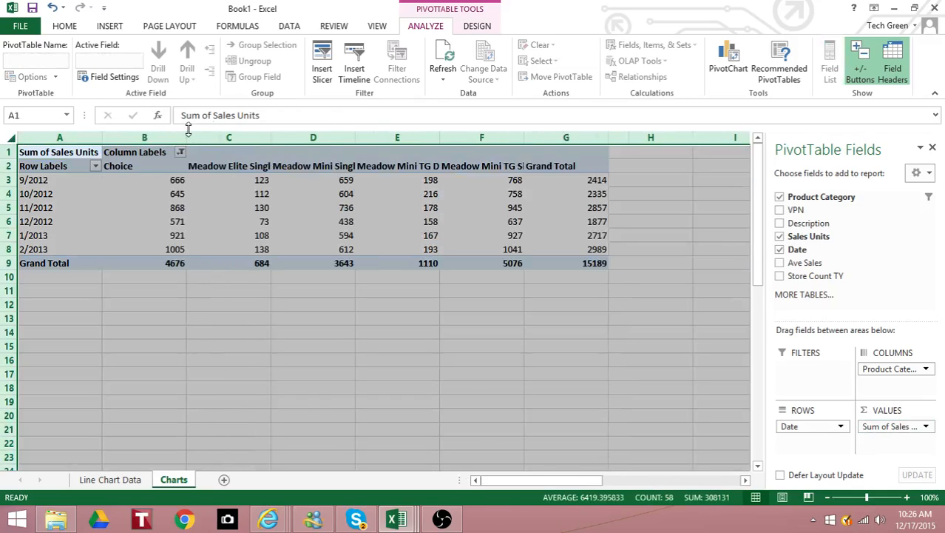
left_click_drag(524, 138, 514, 142)
left_click(96, 208)
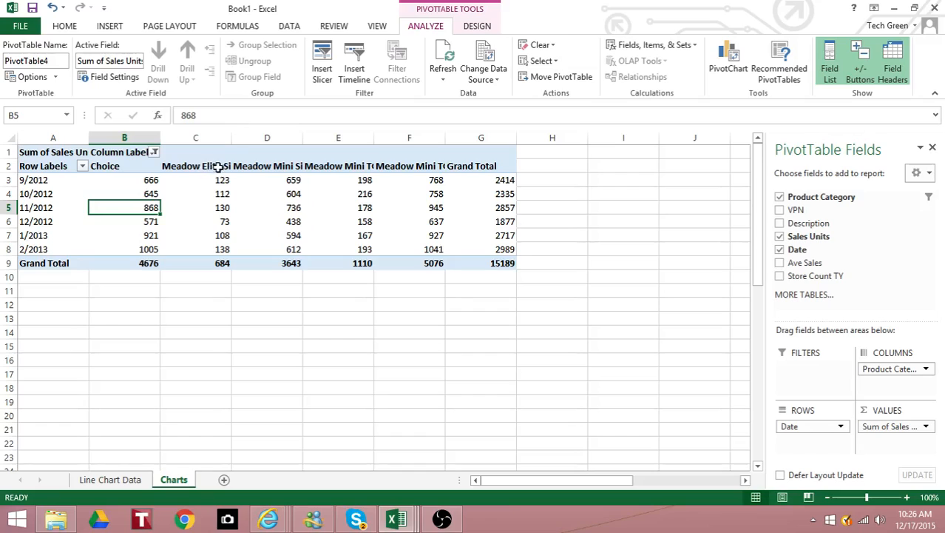
Filter the PivotTable's row dates to exclude 1/2013 and 2/2013
left_click(81, 168)
left_click(42, 368)
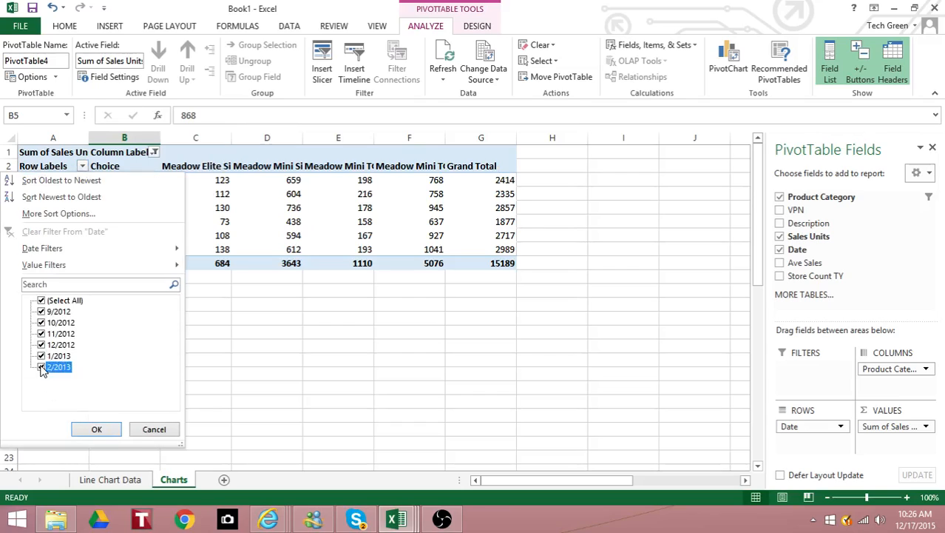
left_click(42, 356)
left_click(89, 431)
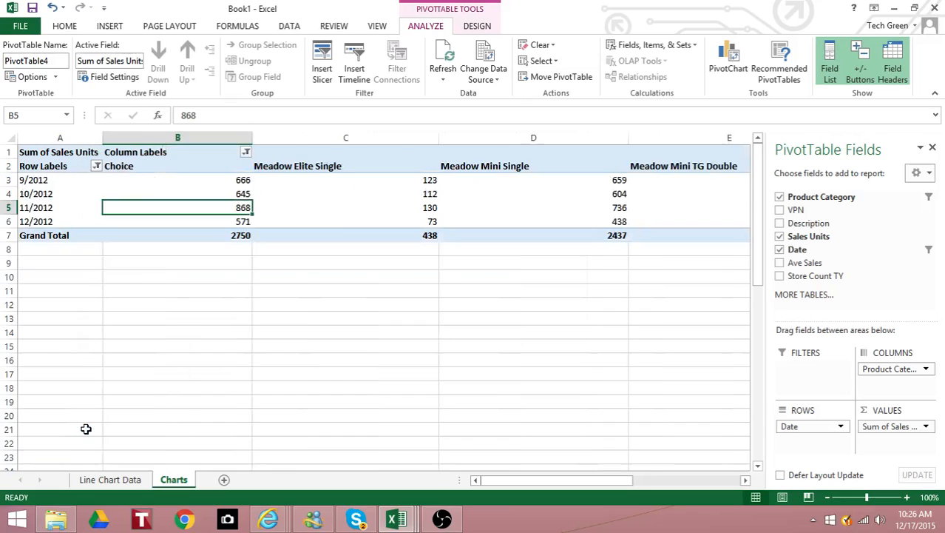
Resize all sheet columns to an equal, narrower width so the date-filtered PivotTable fits in view
left_click(13, 139)
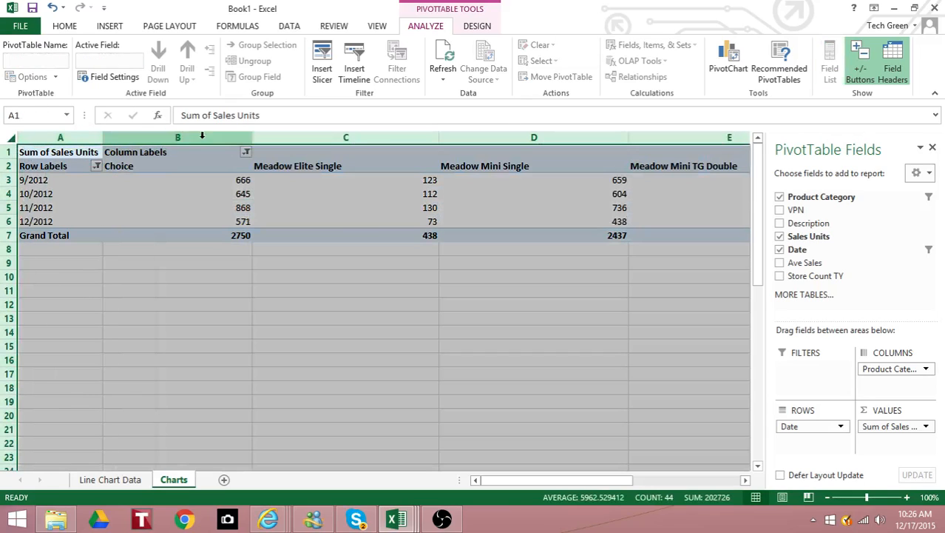
left_click_drag(252, 137, 192, 141)
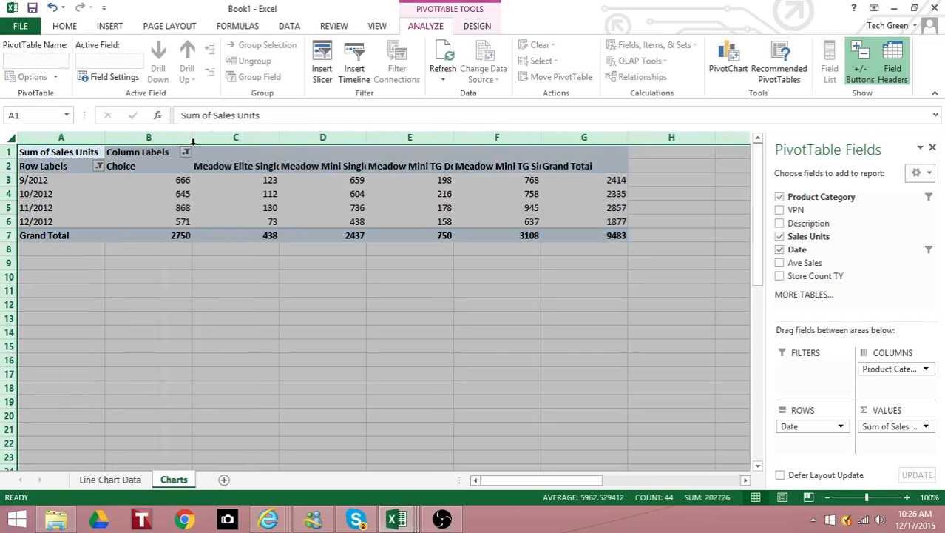
left_click(173, 304)
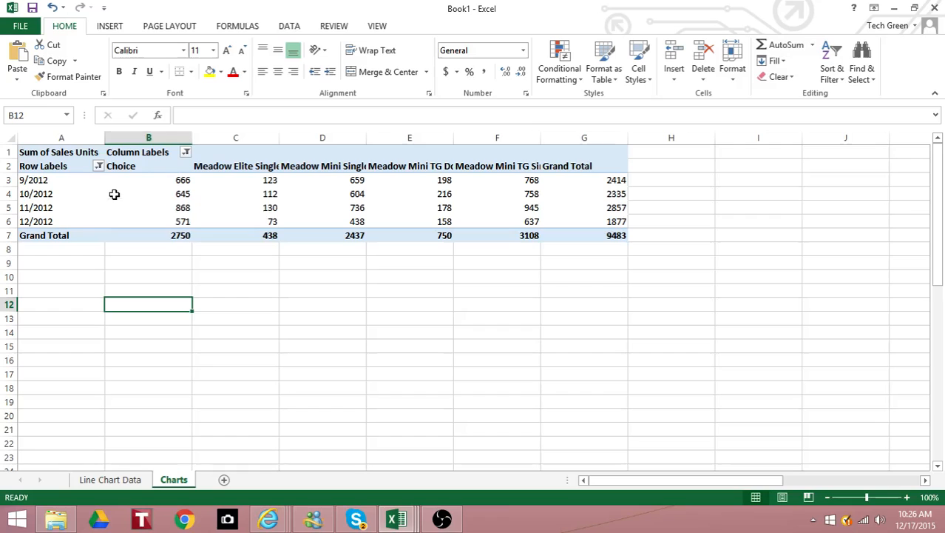
Insert a PivotChart of the basic Line type from the PivotTable, after previewing the other line variants, and place it just below the table
mouse_move(114, 194)
left_click(229, 155)
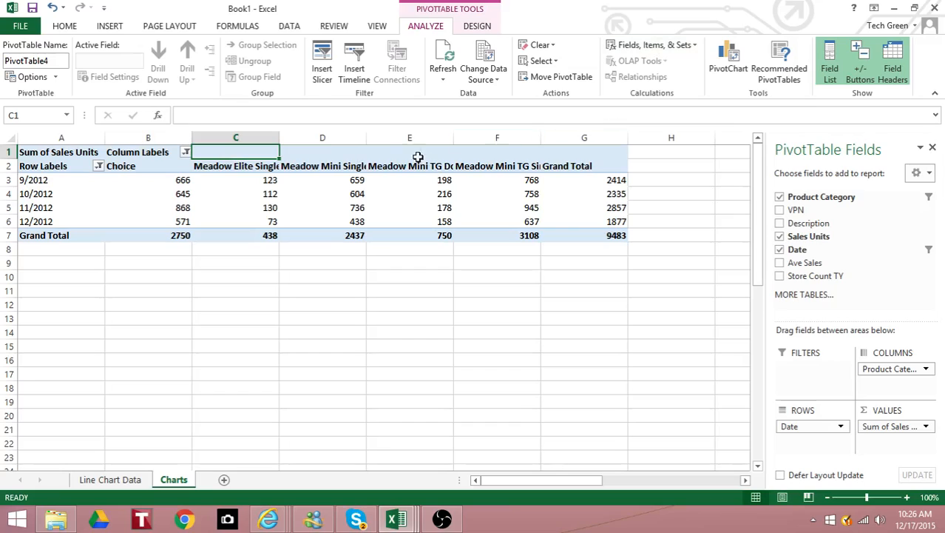
left_click(482, 151)
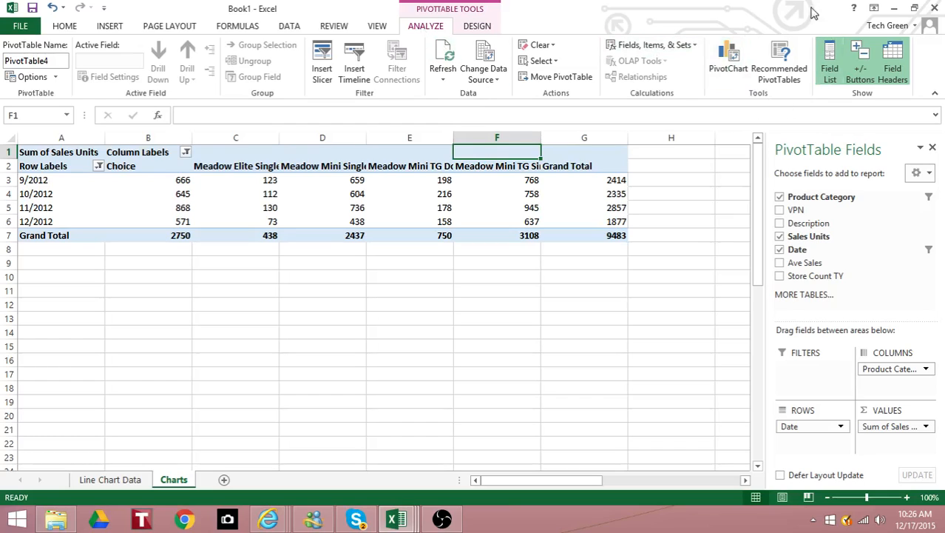
left_click(730, 53)
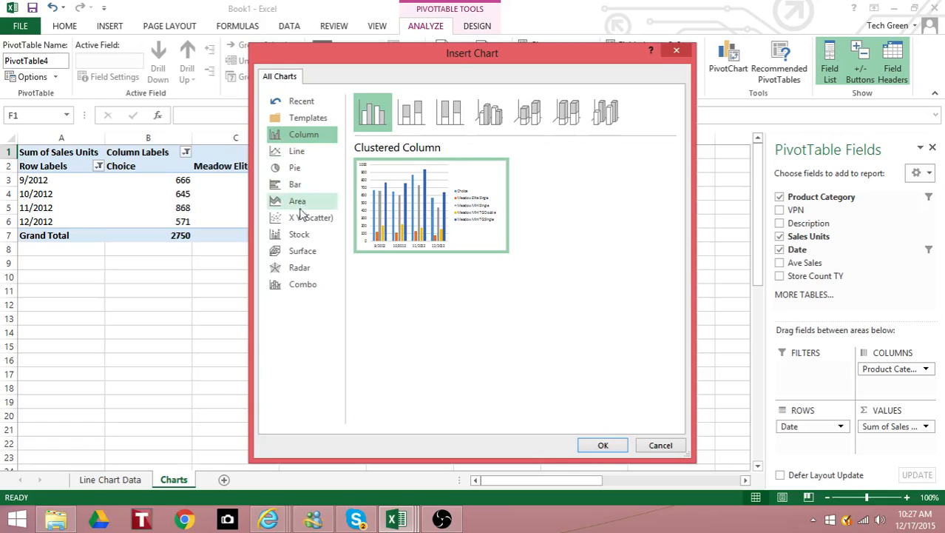
left_click(297, 151)
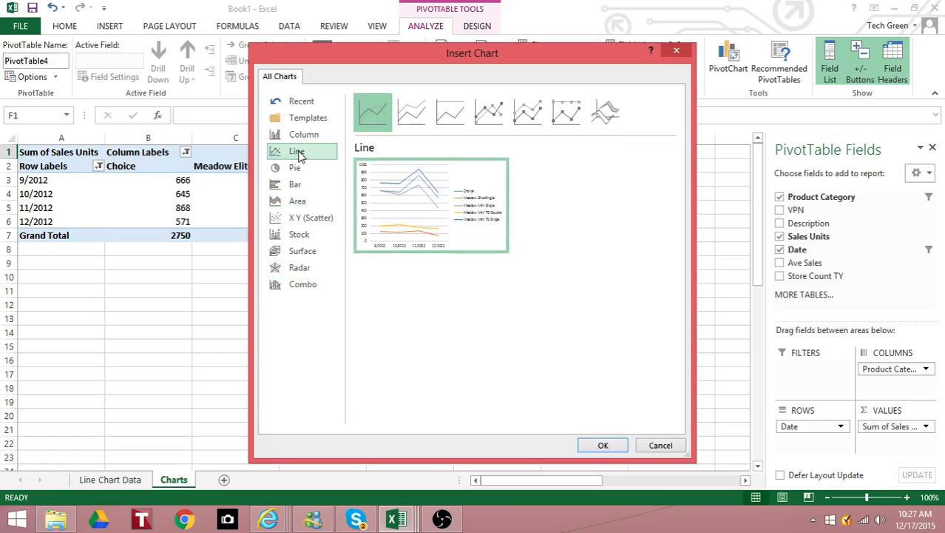
left_click(414, 119)
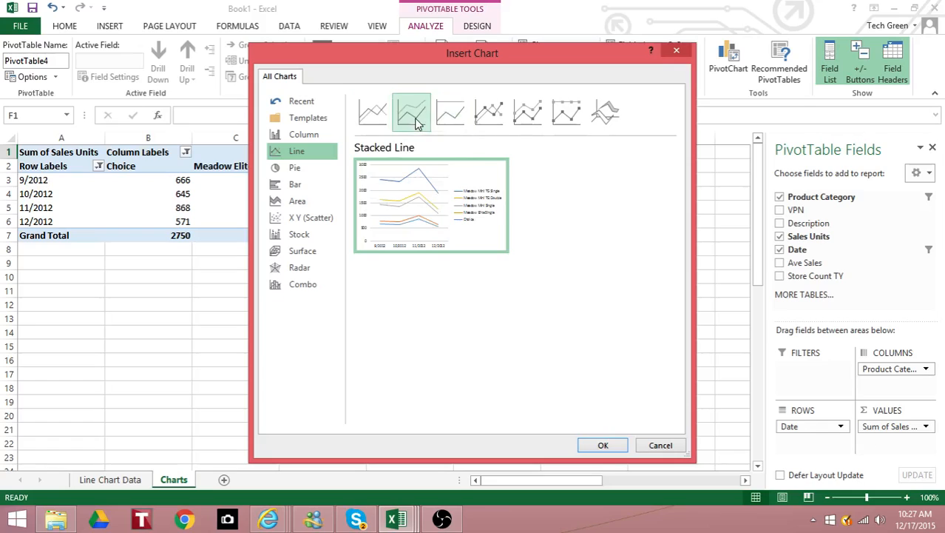
left_click(453, 122)
left_click(485, 128)
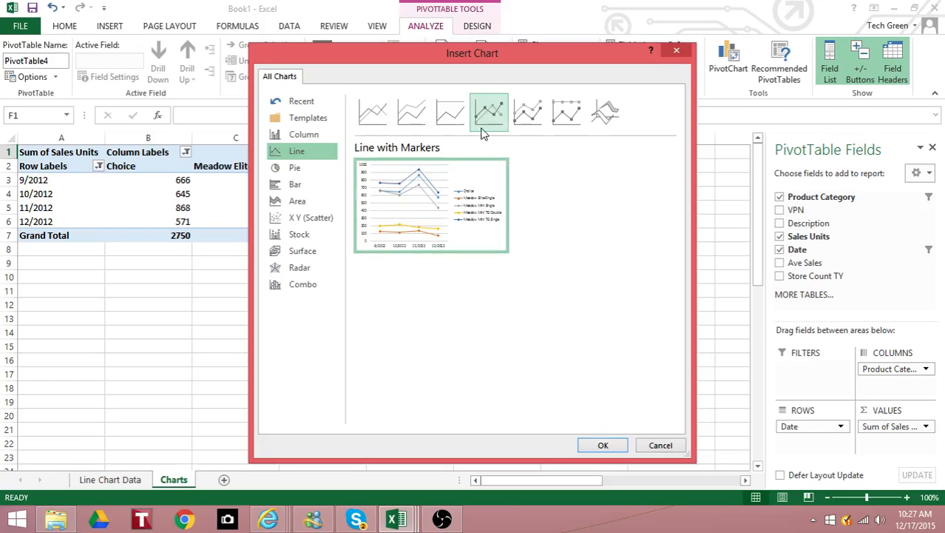
left_click(540, 119)
left_click(567, 118)
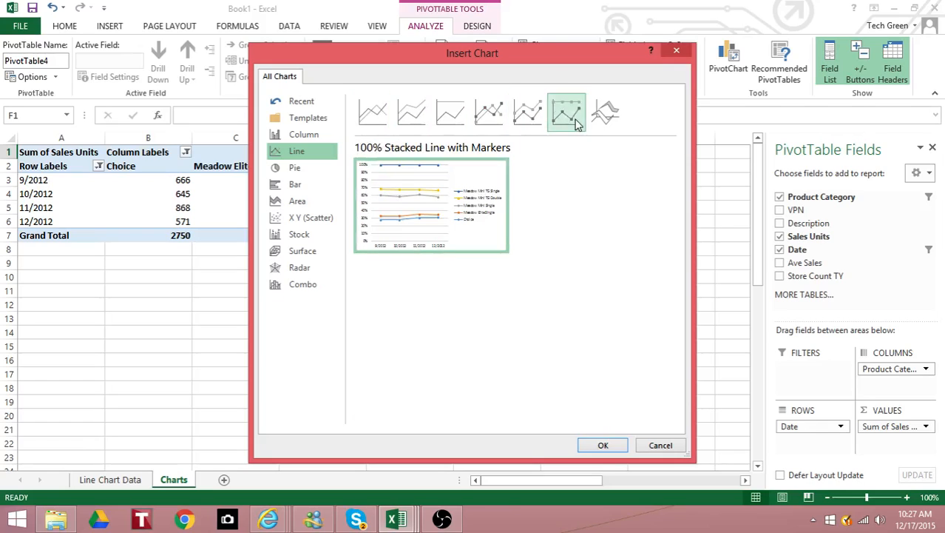
left_click(416, 119)
left_click(372, 115)
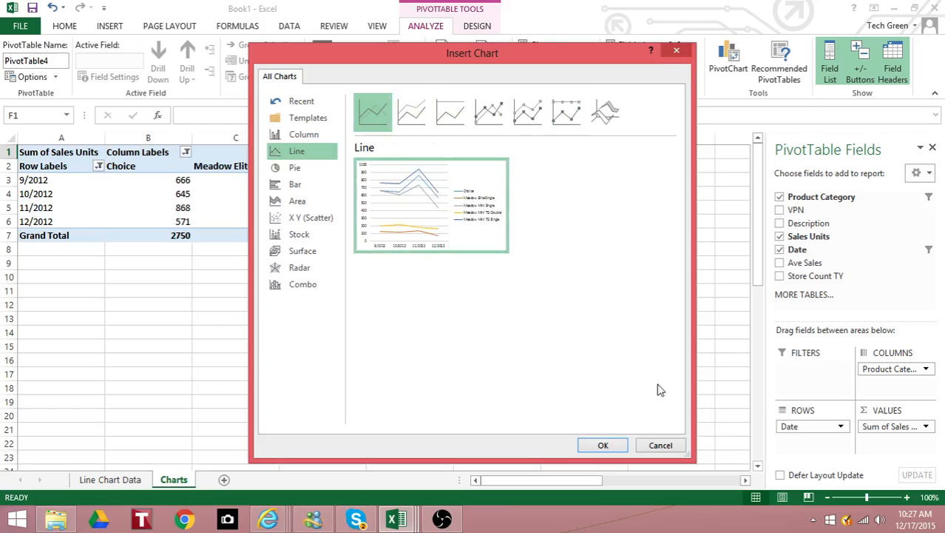
left_click(603, 446)
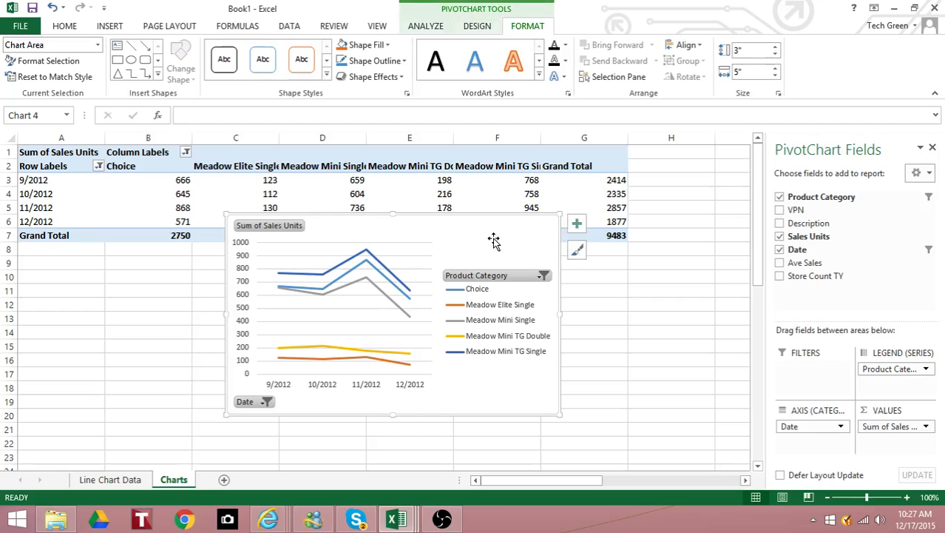
left_click_drag(492, 239, 369, 277)
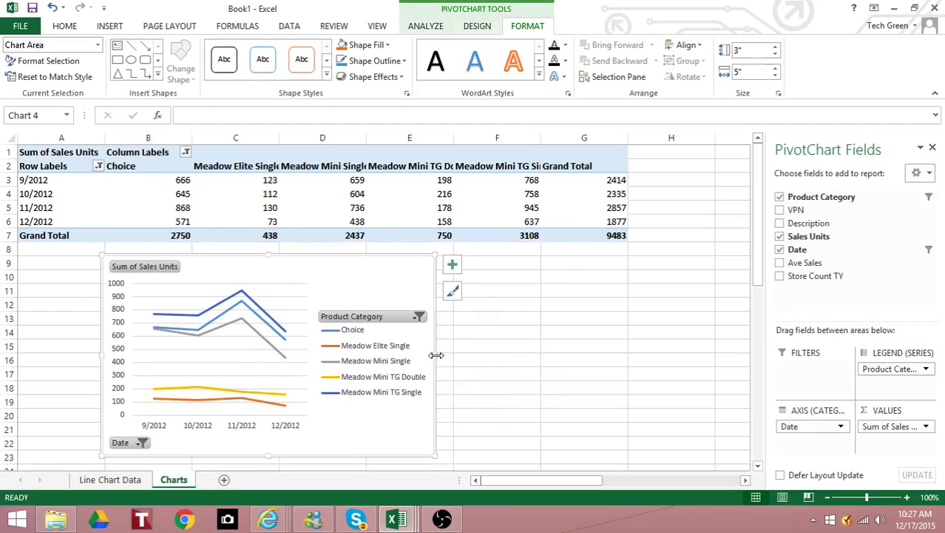
Widen the PivotChart to about 6.9 inches and add a chart title above the plot
left_click_drag(437, 355, 561, 353)
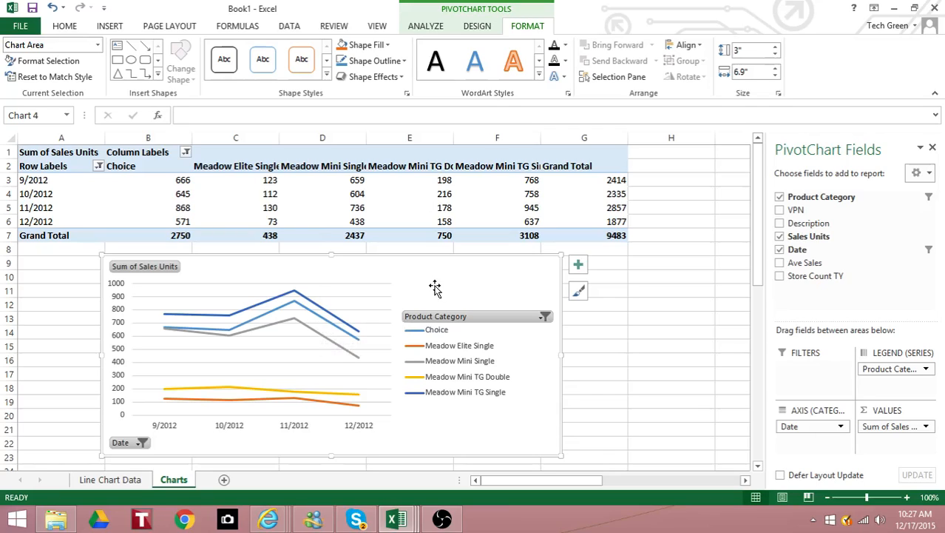
left_click(578, 266)
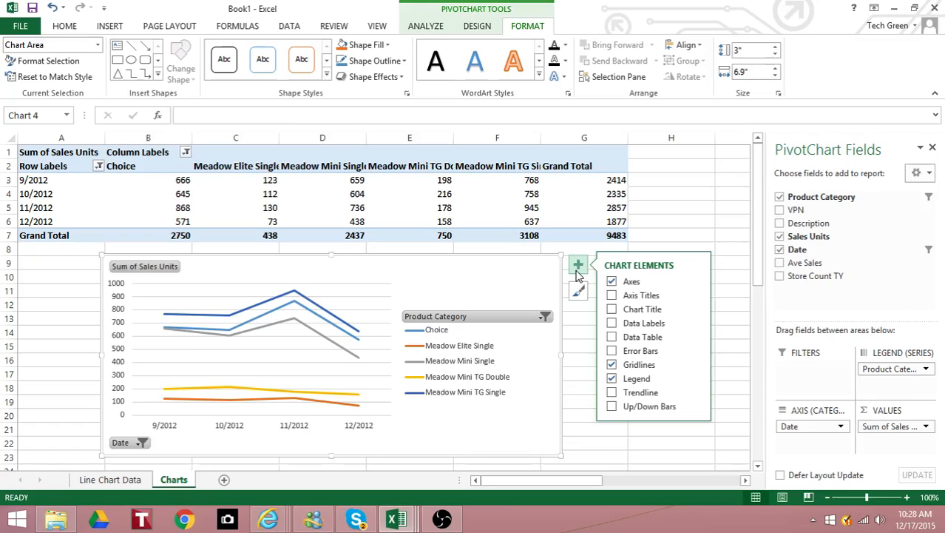
left_click(613, 283)
left_click(613, 283)
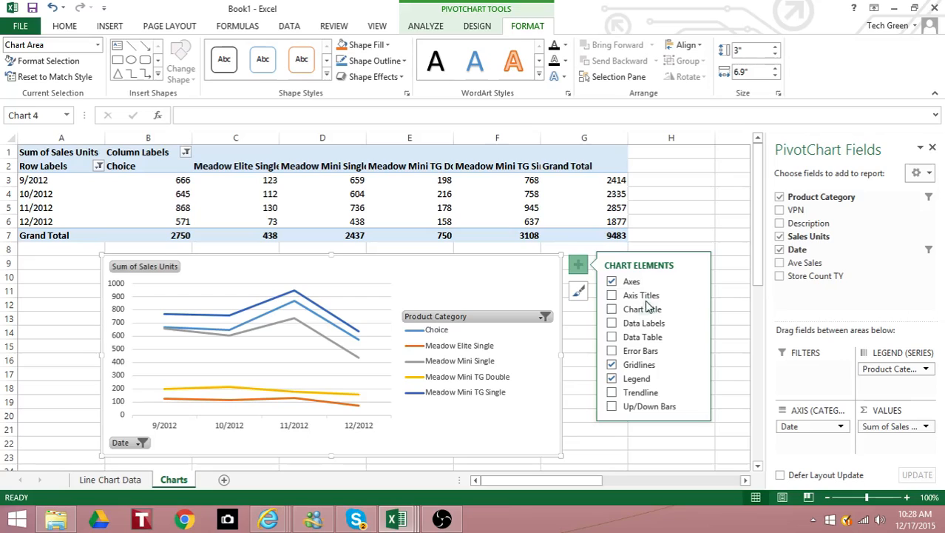
left_click(612, 308)
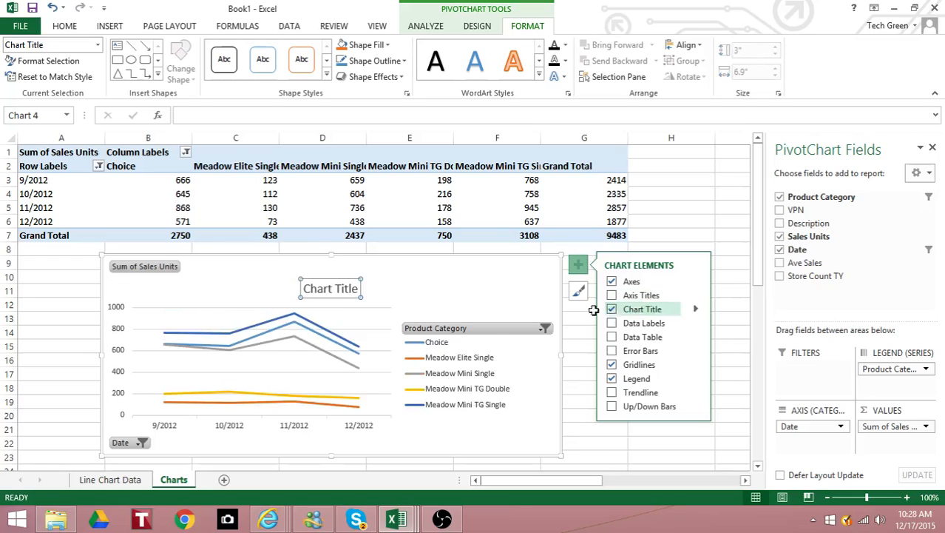
Replace the placeholder chart title with "Sales Trends Per Category"
left_click(361, 289)
left_click_drag(360, 289, 309, 287)
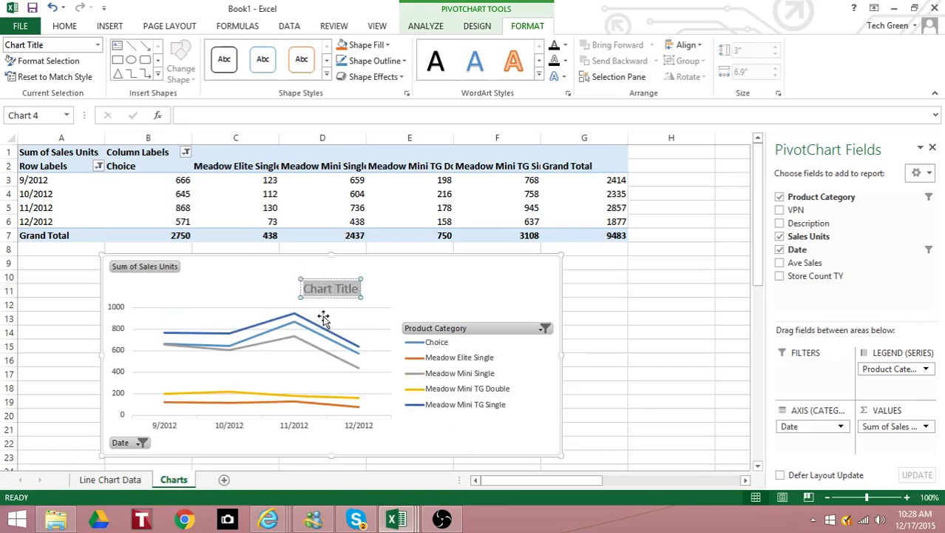
left_click(331, 290)
left_click_drag(305, 289, 357, 292)
type("Sa")
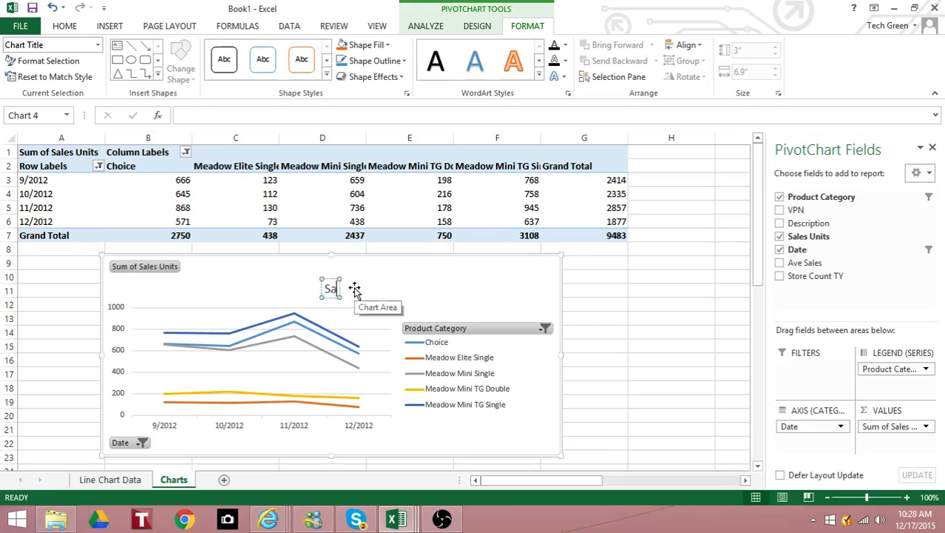
type("les Trnds")
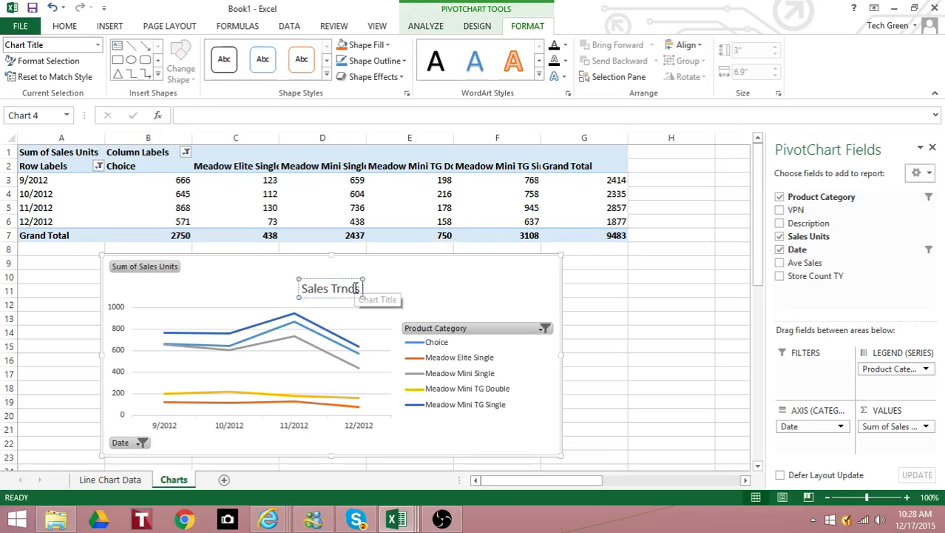
key("BackSpace")
key("BackSpace")
key("BackSpace")
type("en")
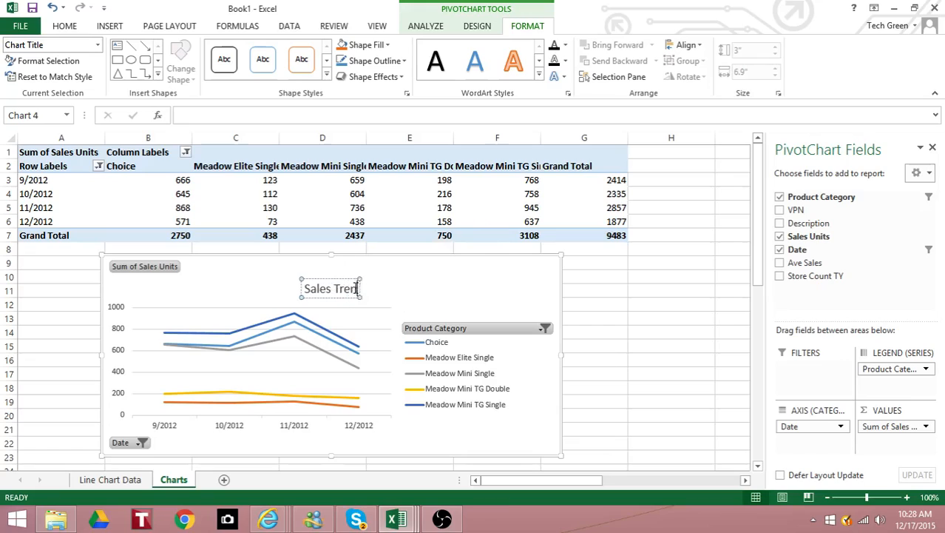
type("ds PerCat")
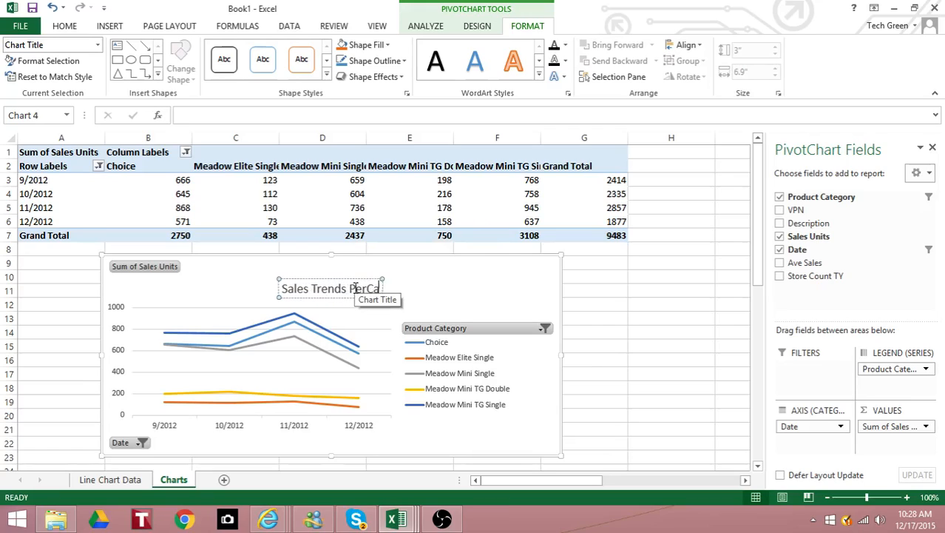
key("BackSpace")
key("BackSpace")
key("BackSpace")
type("C")
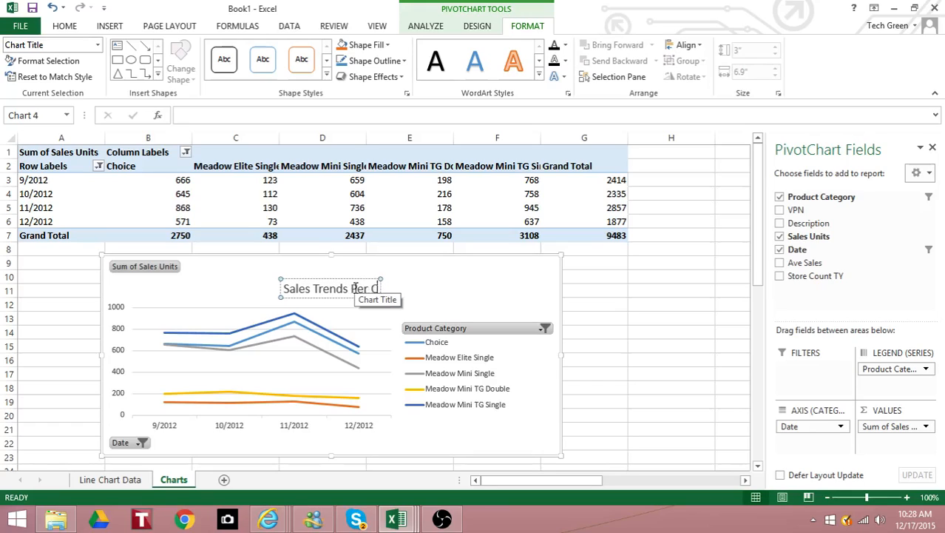
type("ategory")
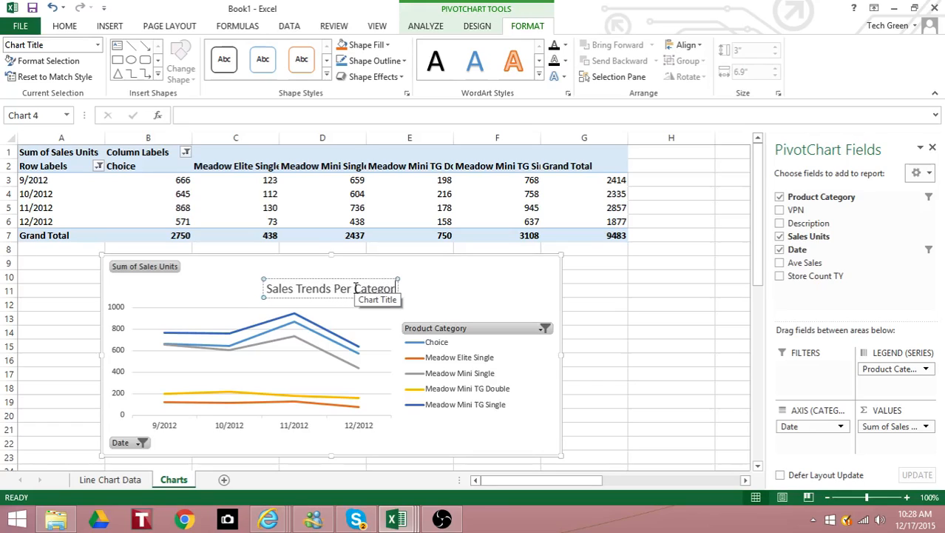
left_click(434, 299)
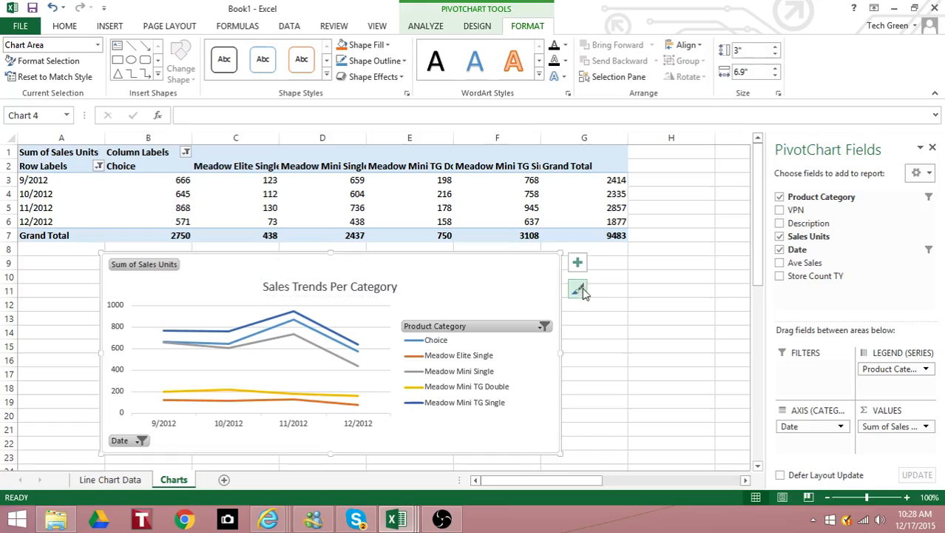
Apply the first quick layout to the PivotChart and delete the vertical axis title it adds
left_click(577, 262)
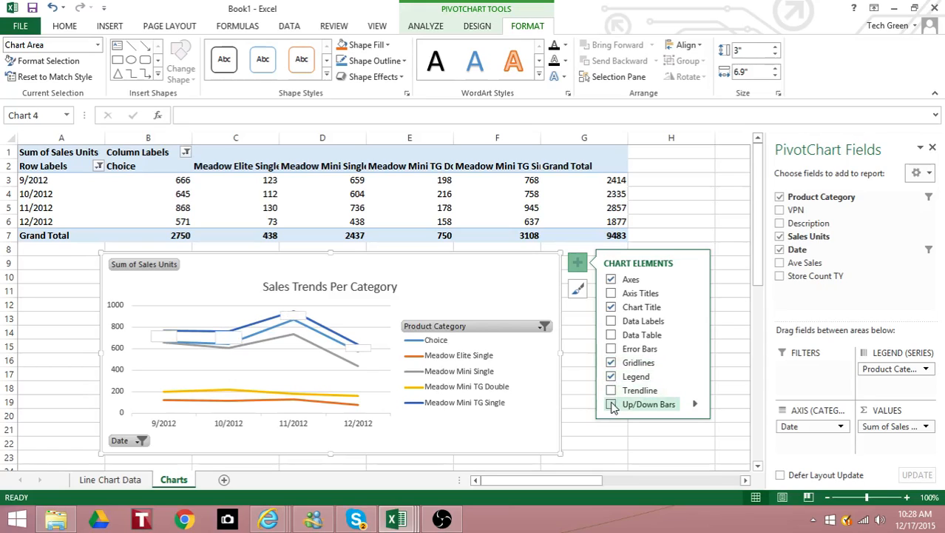
left_click(578, 261)
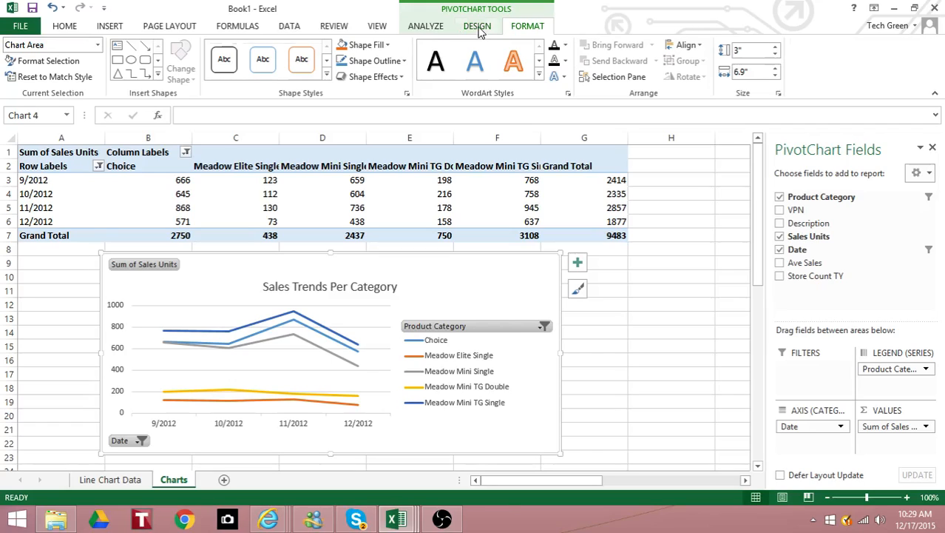
left_click(477, 27)
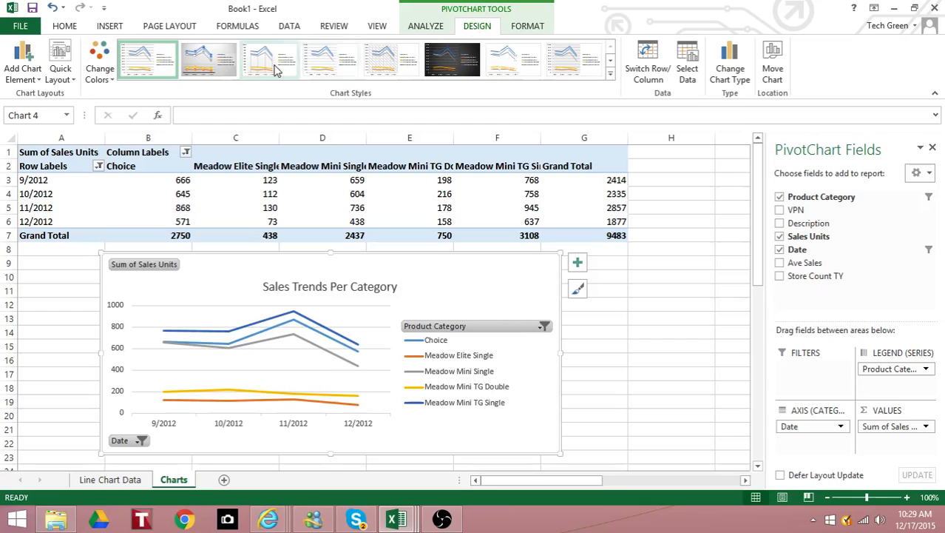
left_click(77, 80)
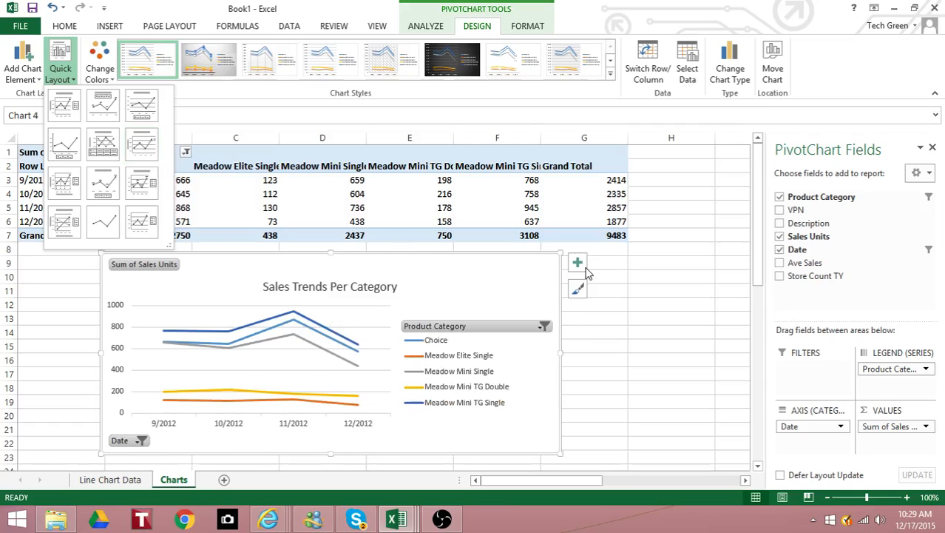
left_click(65, 107)
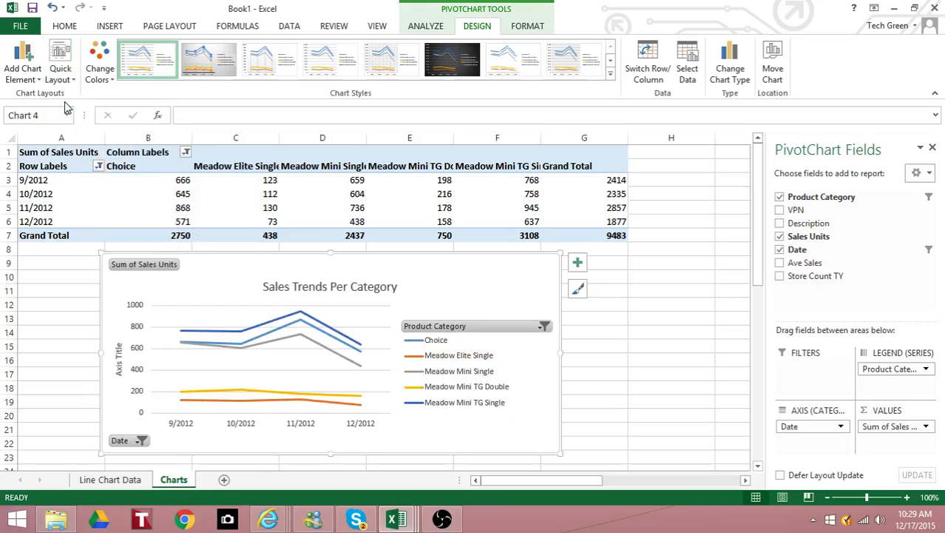
left_click(118, 359)
key("Delete")
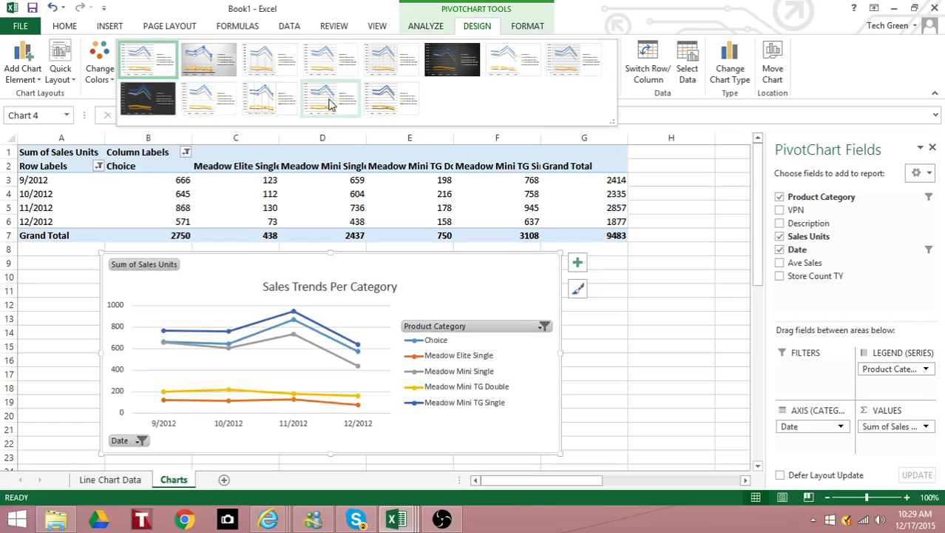
Apply the dark-background chart style with line markers to the PivotChart
left_click(451, 56)
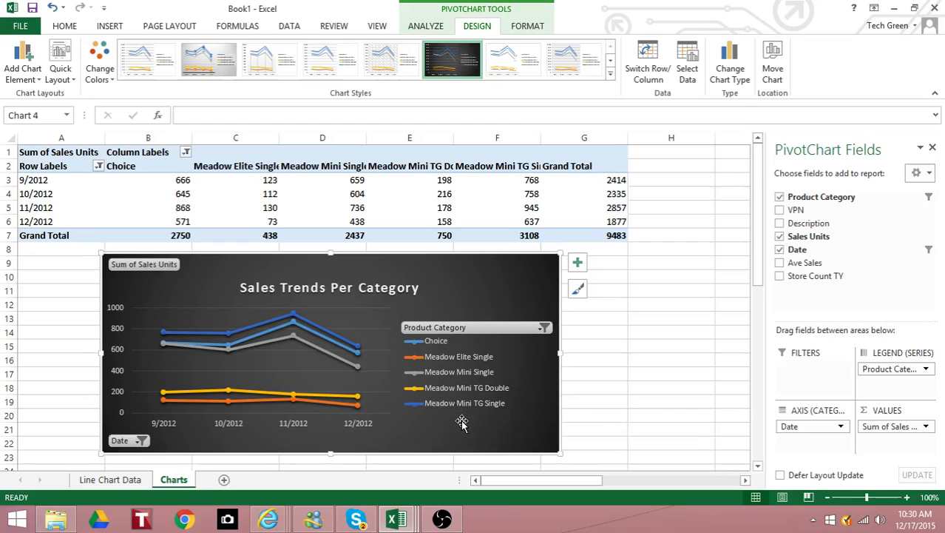
Include 1/2013 and 2/2013 again in the PivotTable's row date filter
left_click(98, 168)
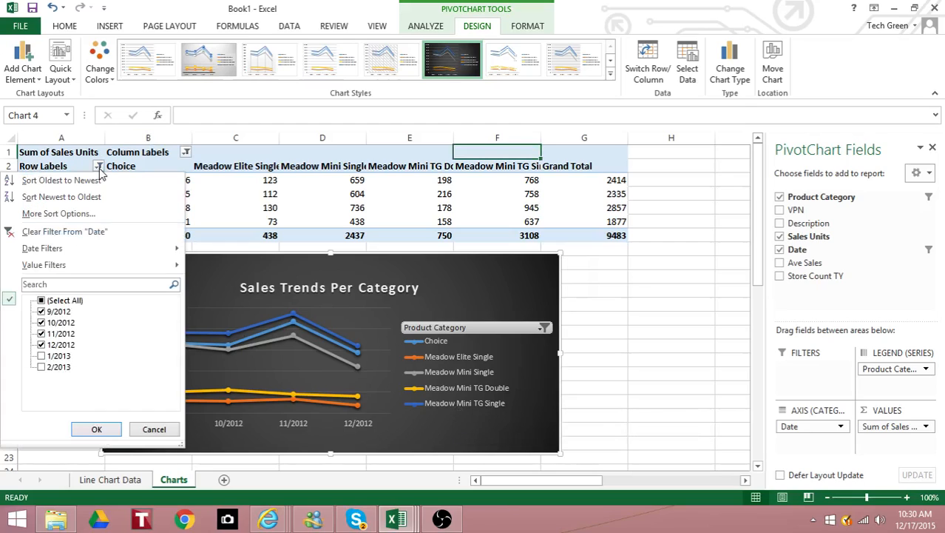
left_click(42, 355)
left_click(42, 367)
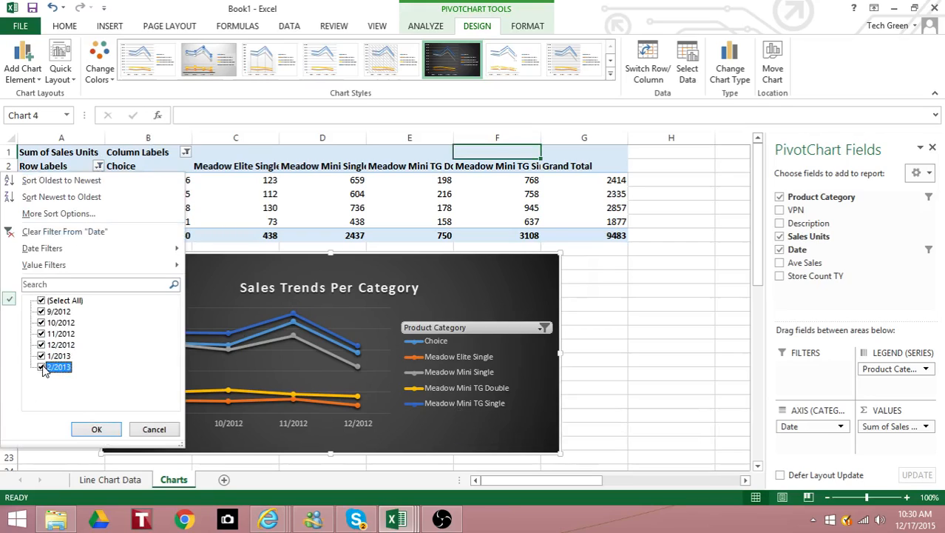
left_click(95, 430)
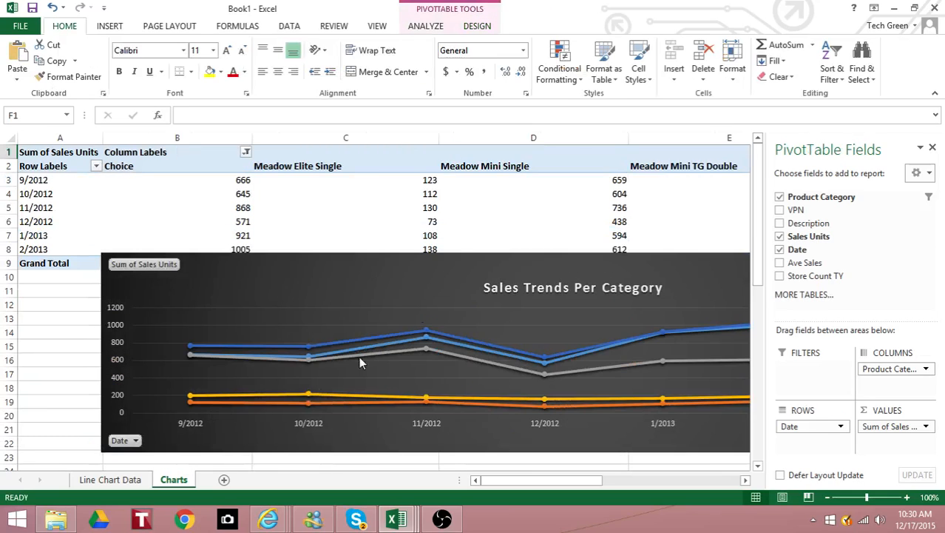
Set the PivotChart's width to 8 inches
left_click(426, 265)
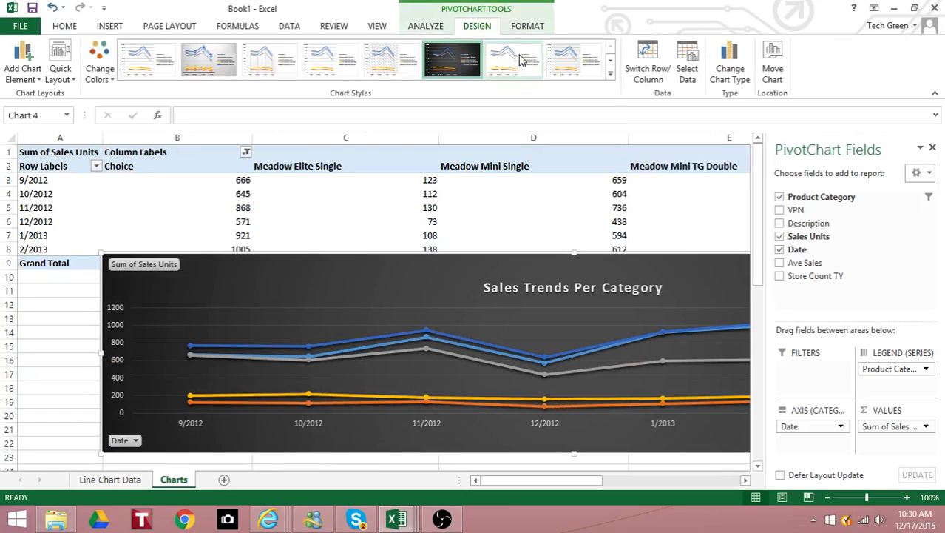
left_click(435, 30)
left_click(476, 30)
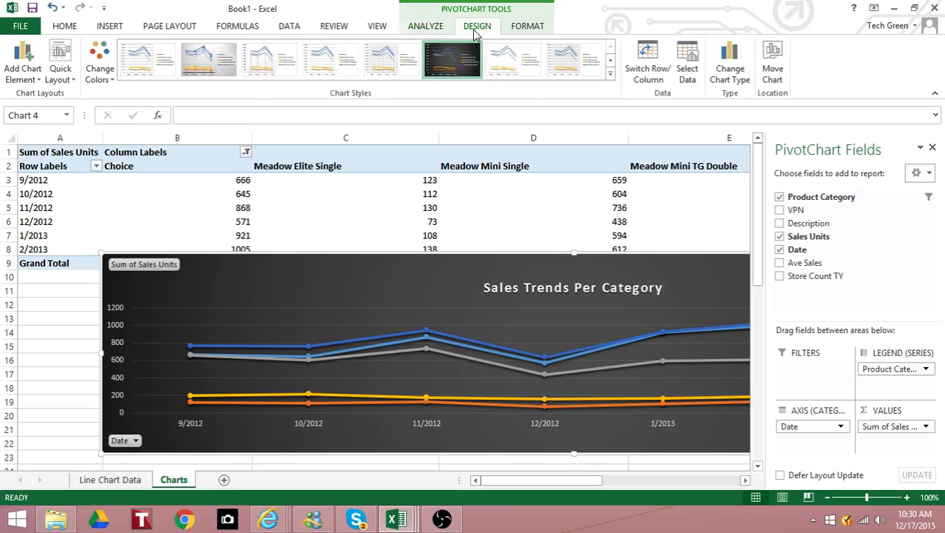
left_click(520, 28)
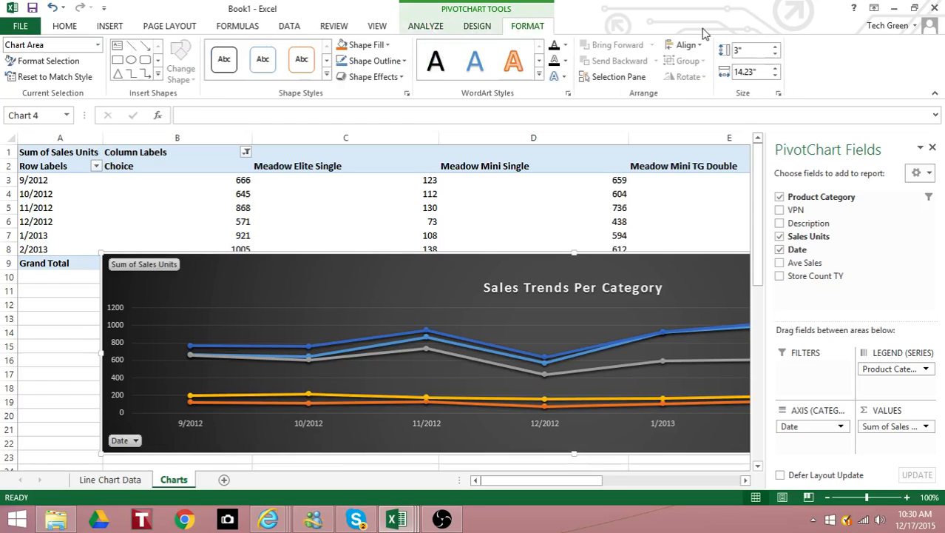
left_click(775, 76)
left_click(774, 76)
left_click(774, 76)
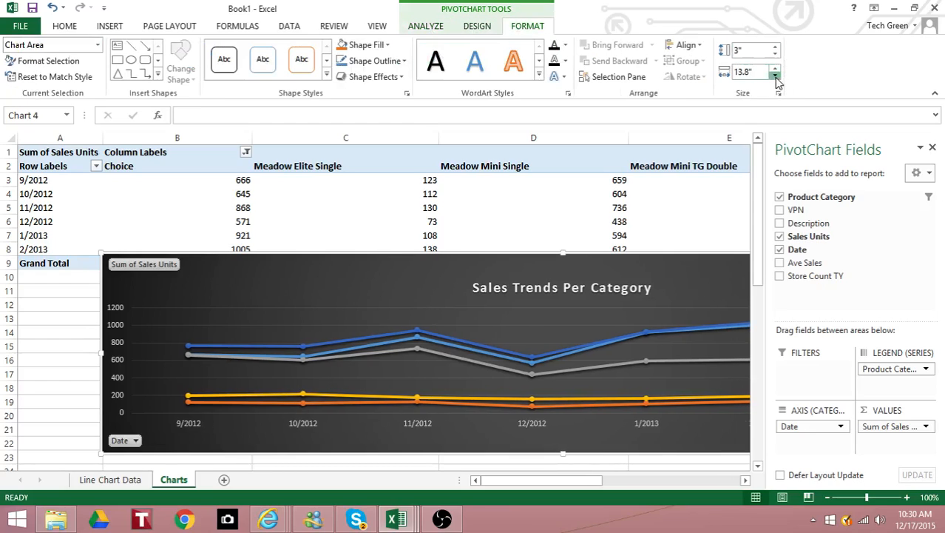
left_click(774, 76)
left_click(775, 76)
left_click(775, 76)
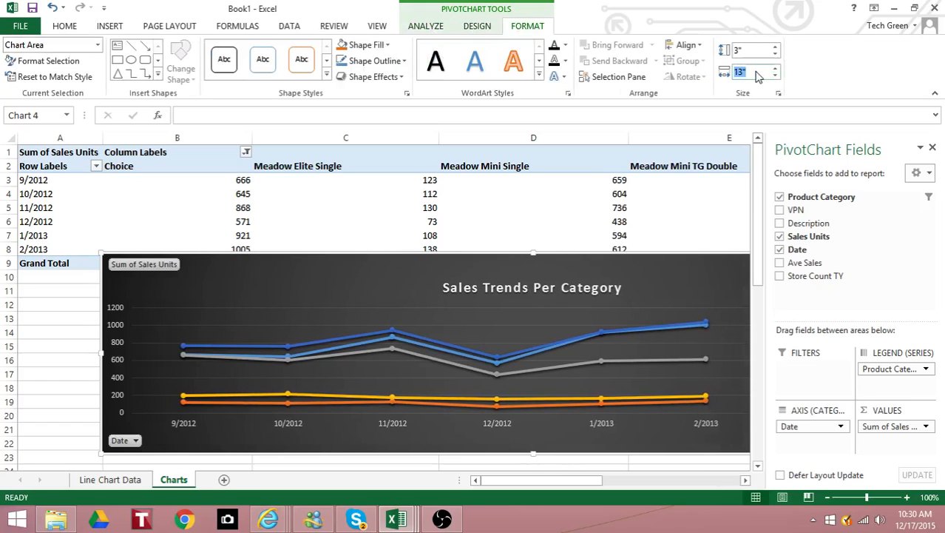
type("8")
key("Return")
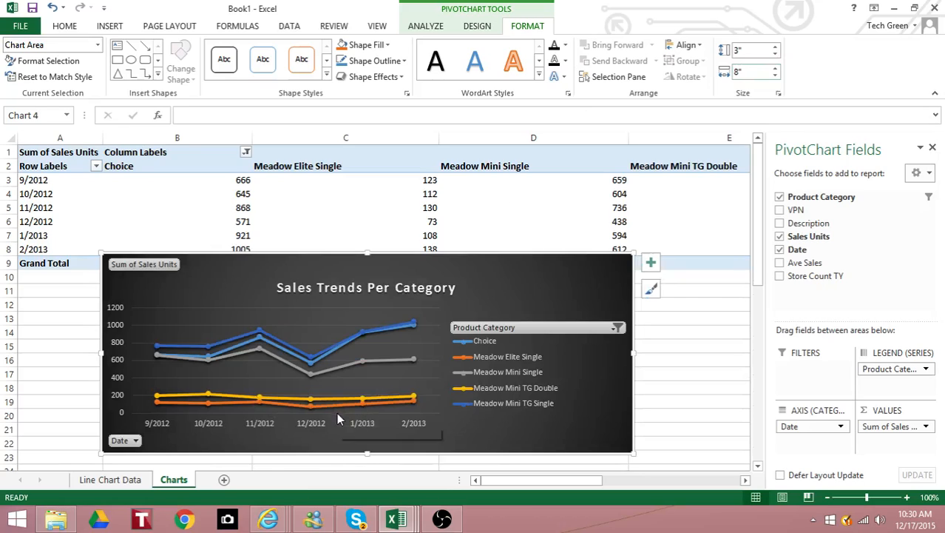
Exclude 1/2013 and 2/2013 from the PivotTable's row dates
mouse_move(349, 393)
mouse_move(345, 344)
mouse_move(336, 367)
left_click(97, 167)
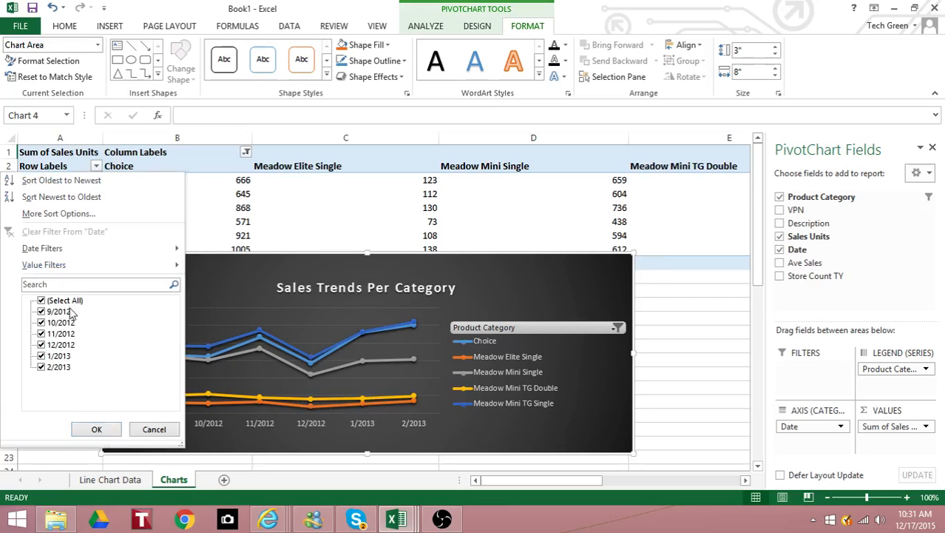
left_click(42, 356)
left_click(100, 428)
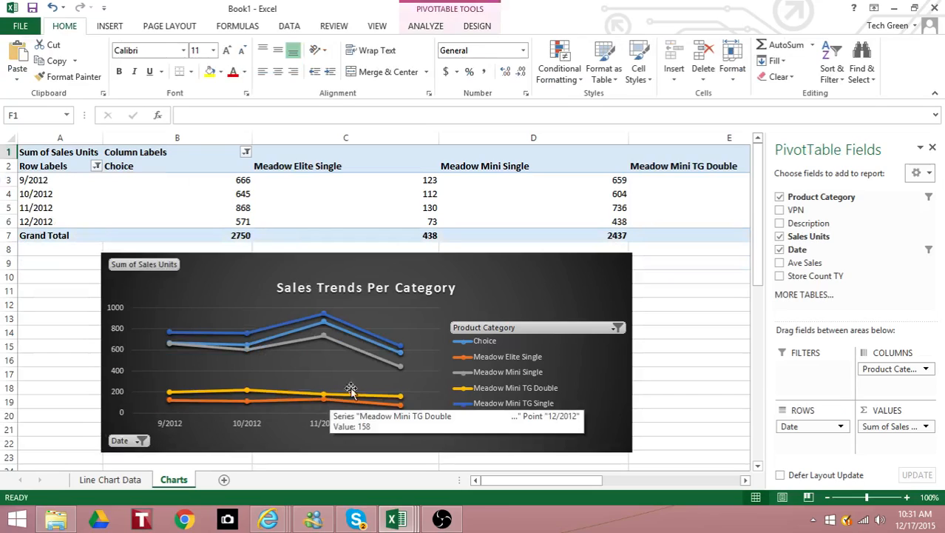
Hide all field buttons on the PivotChart
left_click(553, 283)
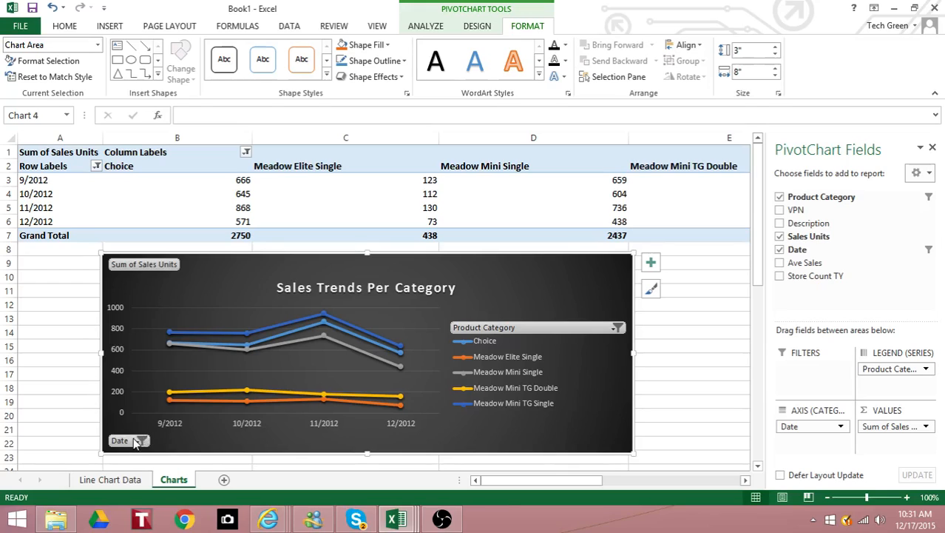
left_click(151, 265)
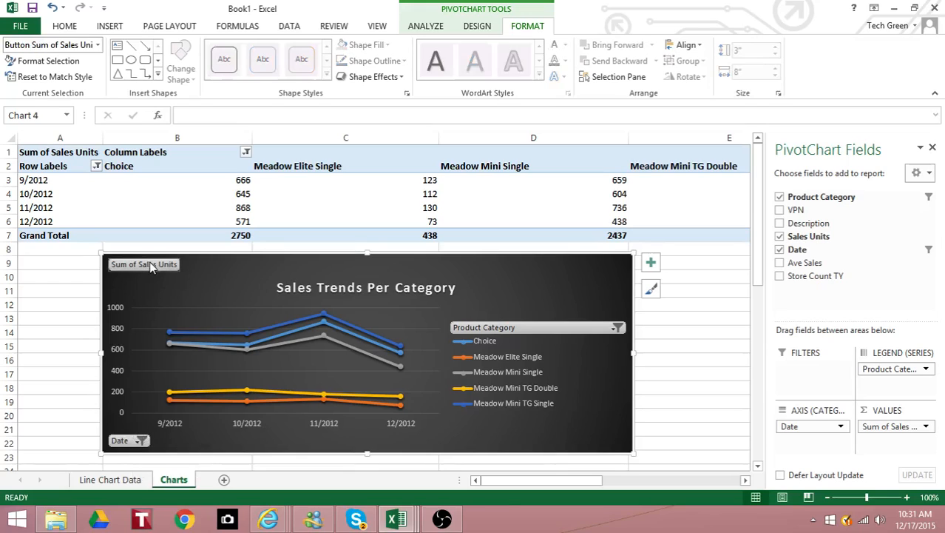
right_click(151, 268)
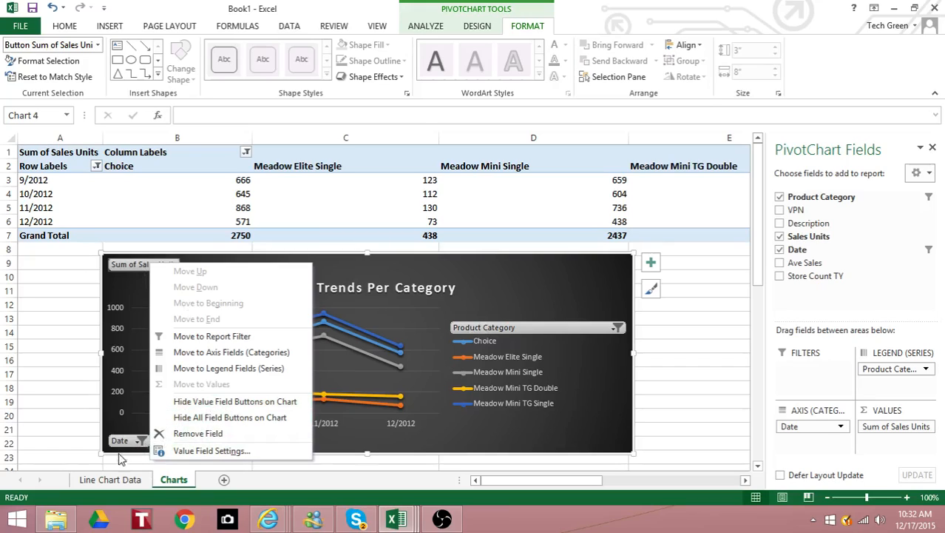
left_click(223, 419)
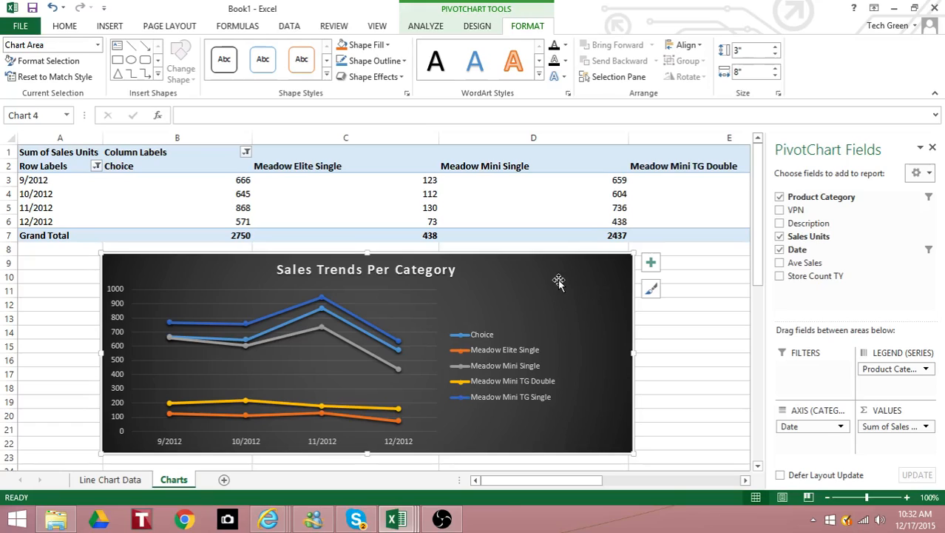
right_click(559, 280)
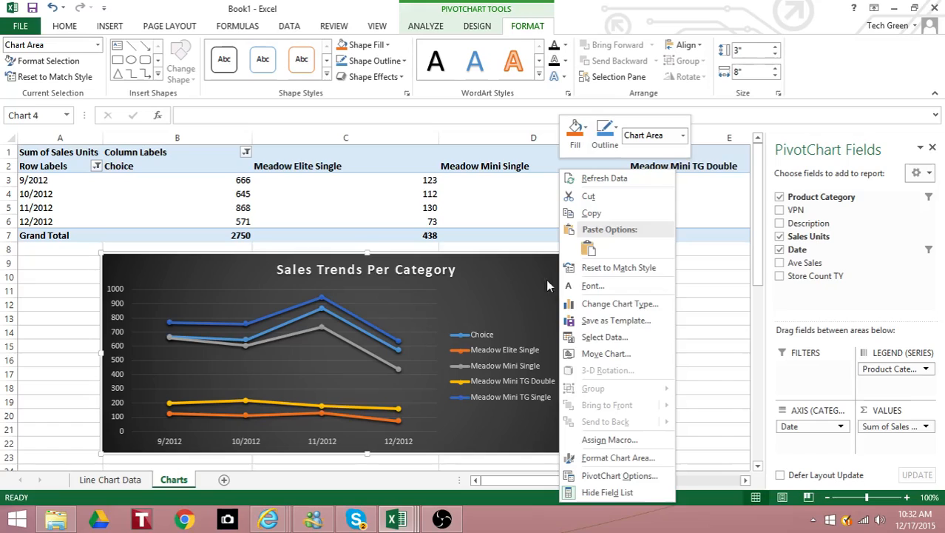
left_click(508, 279)
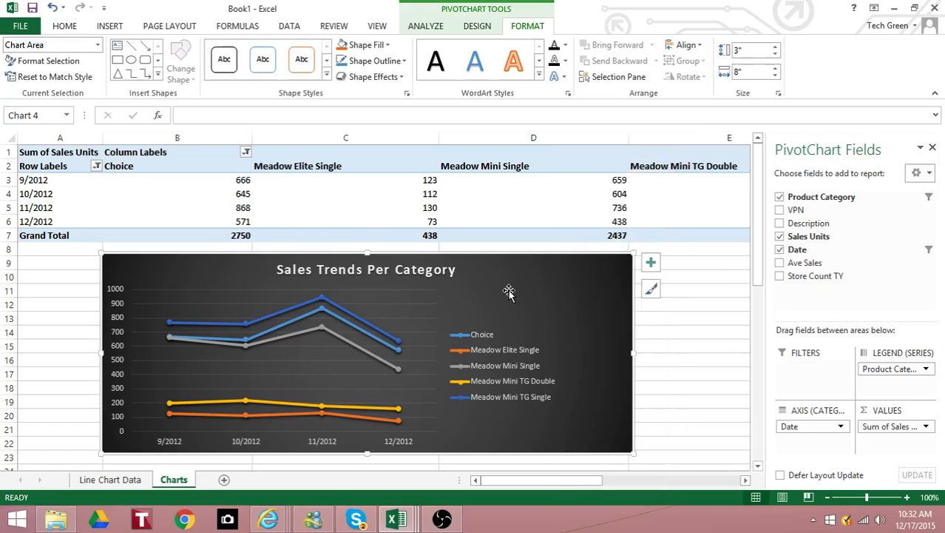
left_click(410, 443)
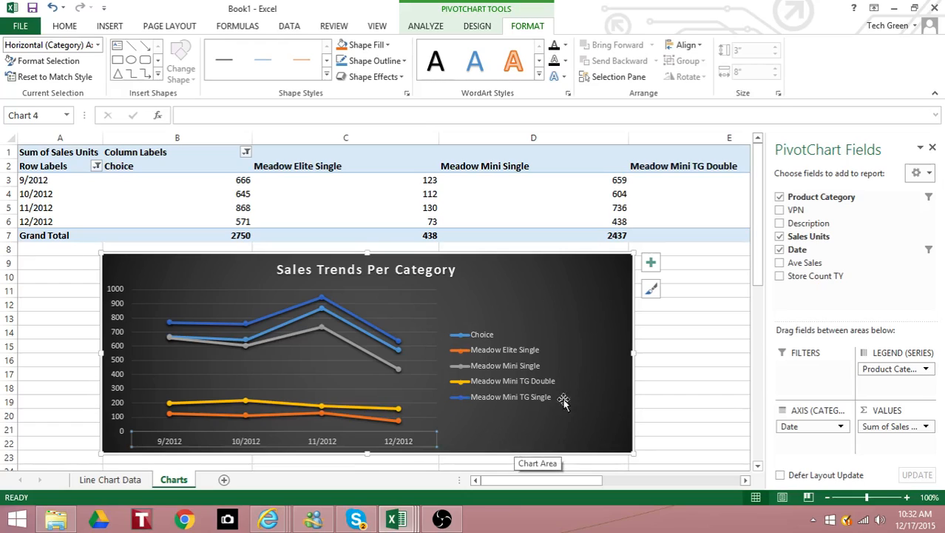
left_click(650, 261)
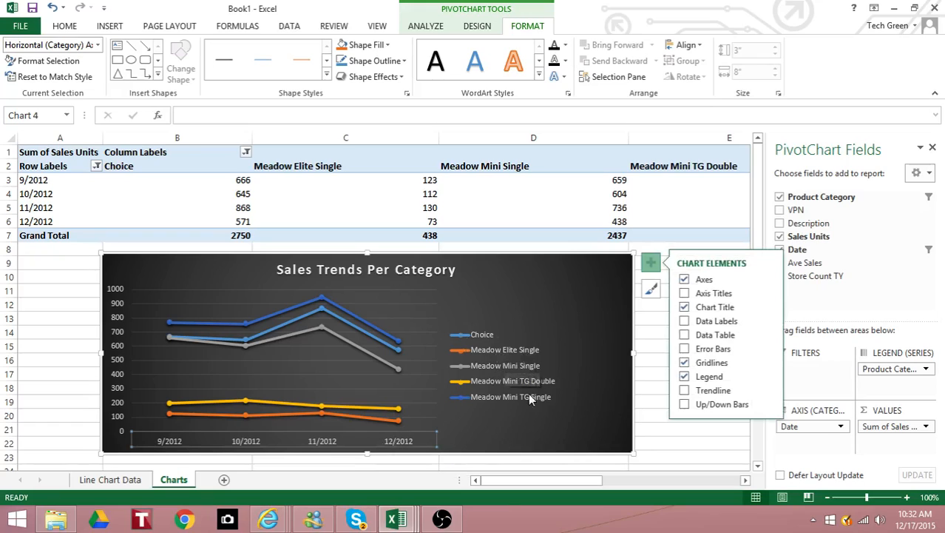
left_click(504, 365)
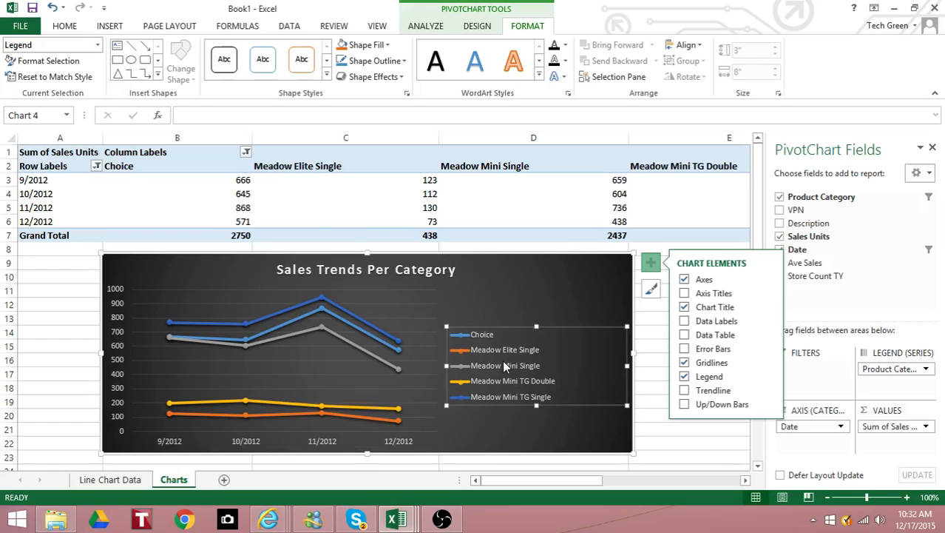
left_click(495, 427)
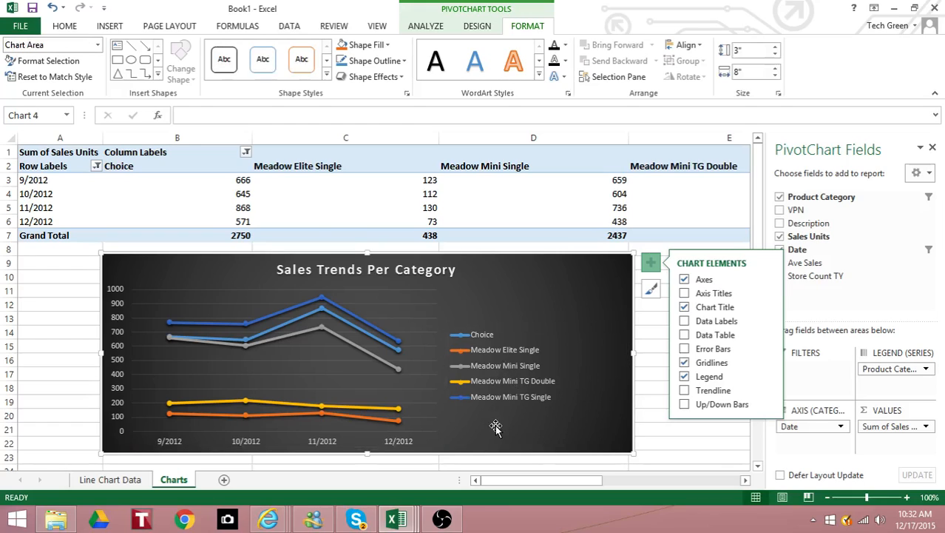
Swap the PivotTable layout so Product Category is in the rows and Date is in the columns
left_click(146, 205)
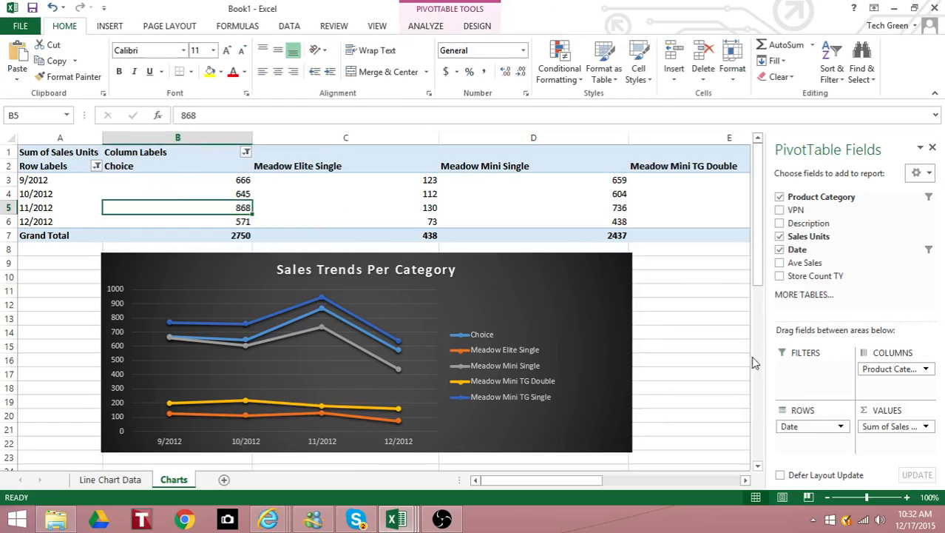
left_click_drag(813, 428, 813, 370)
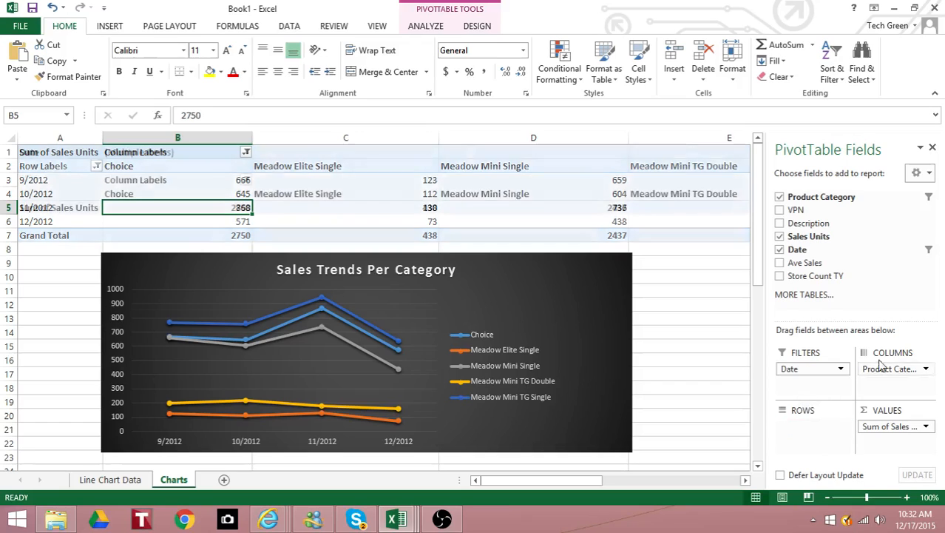
left_click_drag(895, 370, 834, 456)
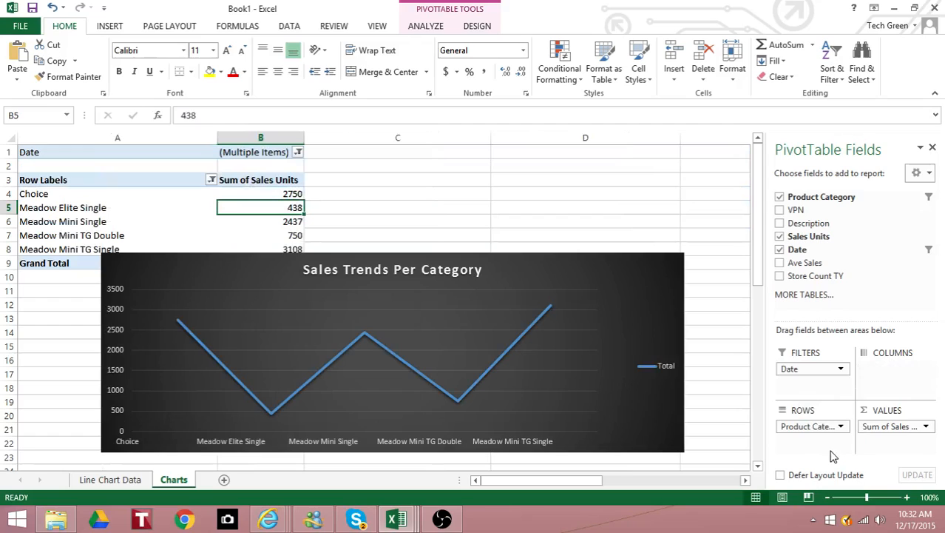
left_click_drag(817, 369, 882, 373)
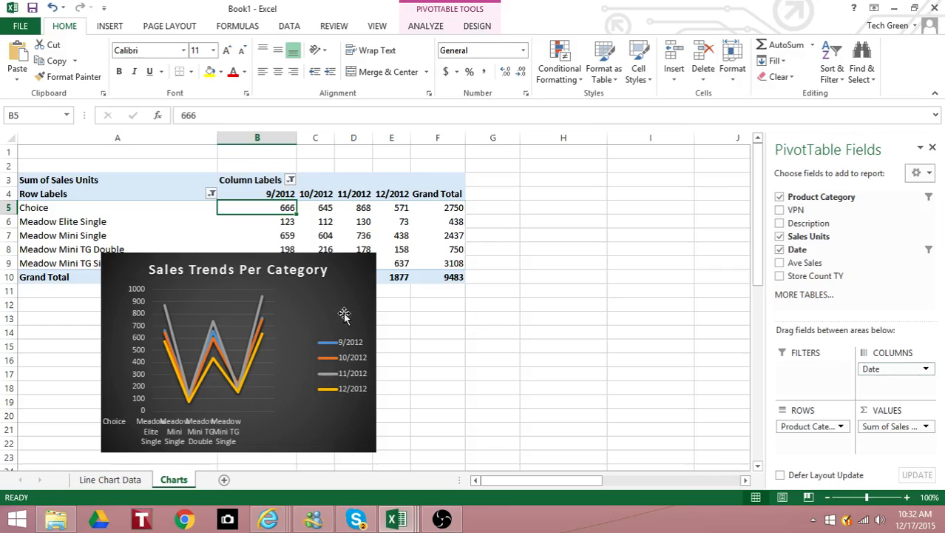
Set the PivotChart's width to 6.7 inches
left_click(339, 310)
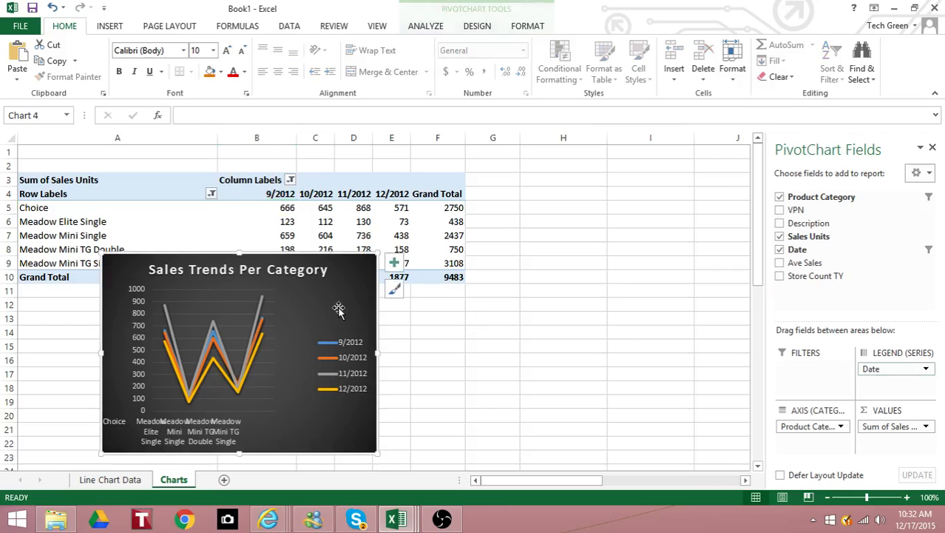
left_click(527, 26)
left_click(774, 69)
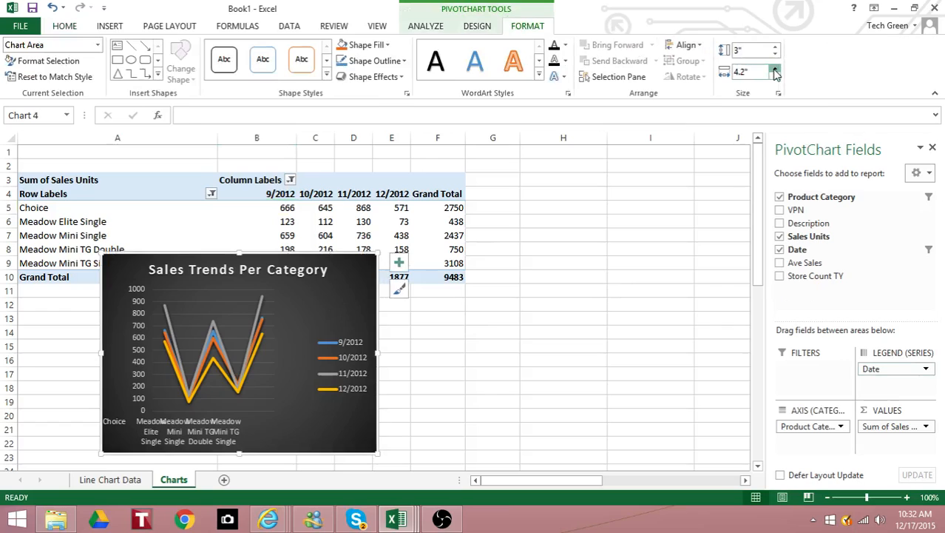
left_click(775, 68)
left_click(774, 69)
left_click(775, 68)
left_click(774, 69)
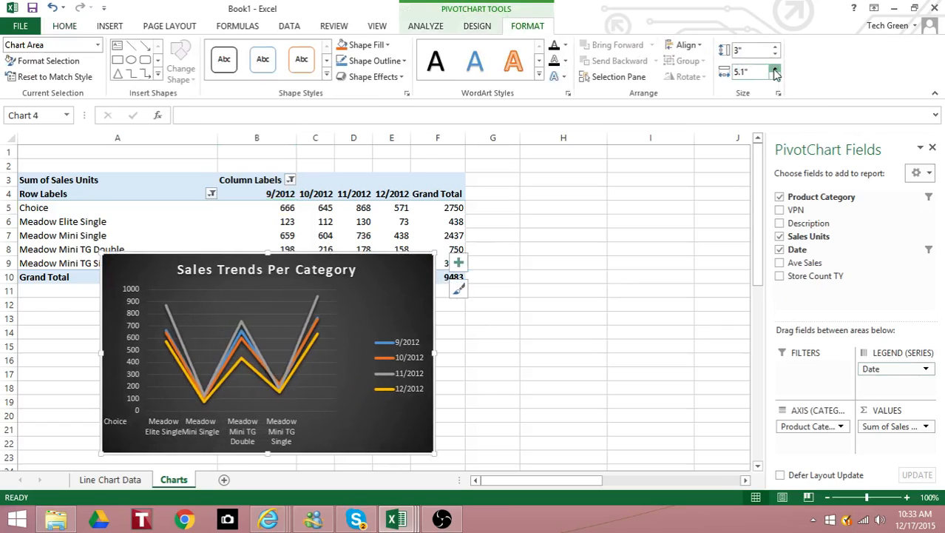
left_click(775, 69)
left_click(775, 69)
left_click(775, 69)
left_click(775, 69)
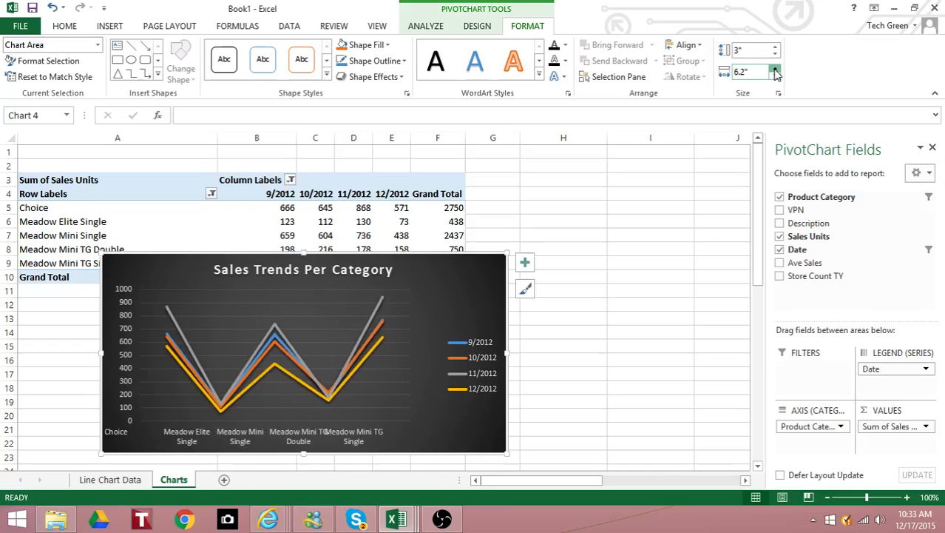
left_click(775, 69)
left_click(775, 68)
left_click(774, 68)
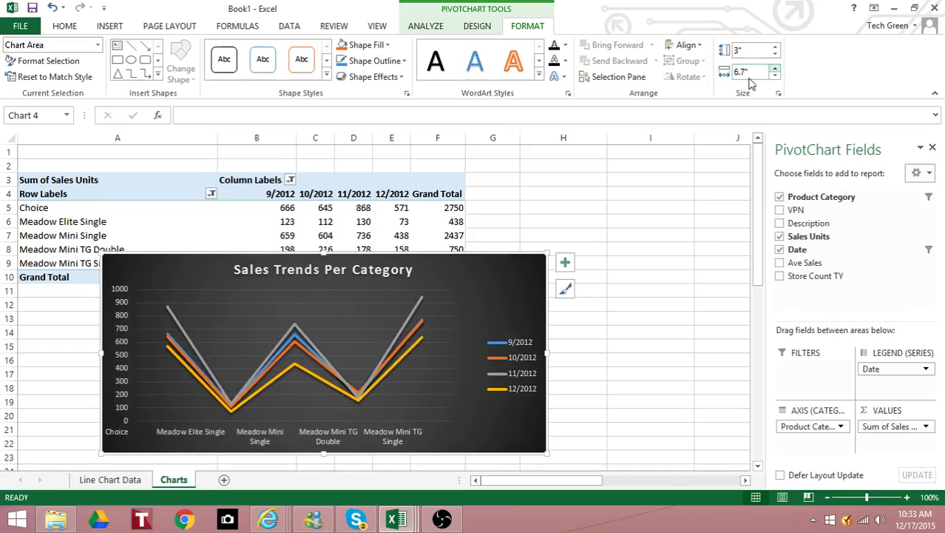
Add axis titles to the PivotChart and open the text box options for formatting the horizontal axis title
left_click(381, 436)
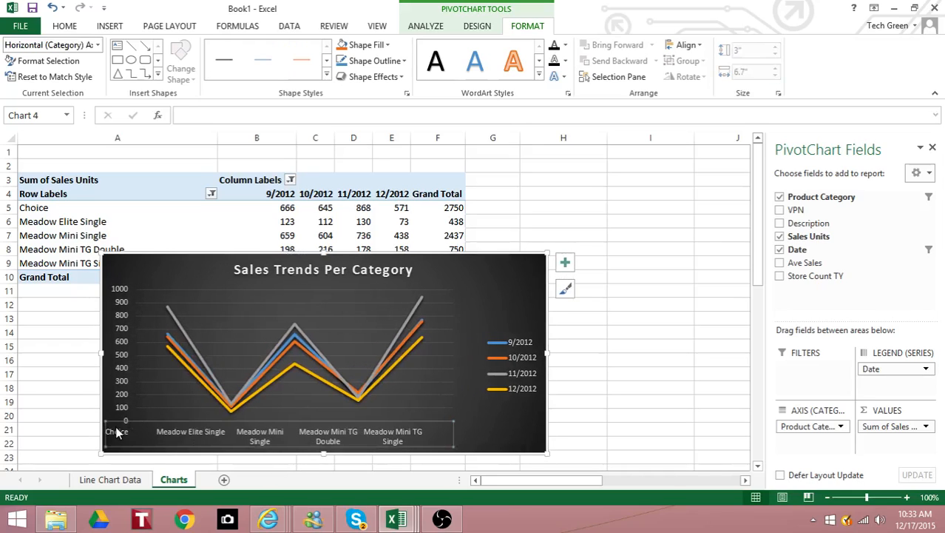
left_click(565, 264)
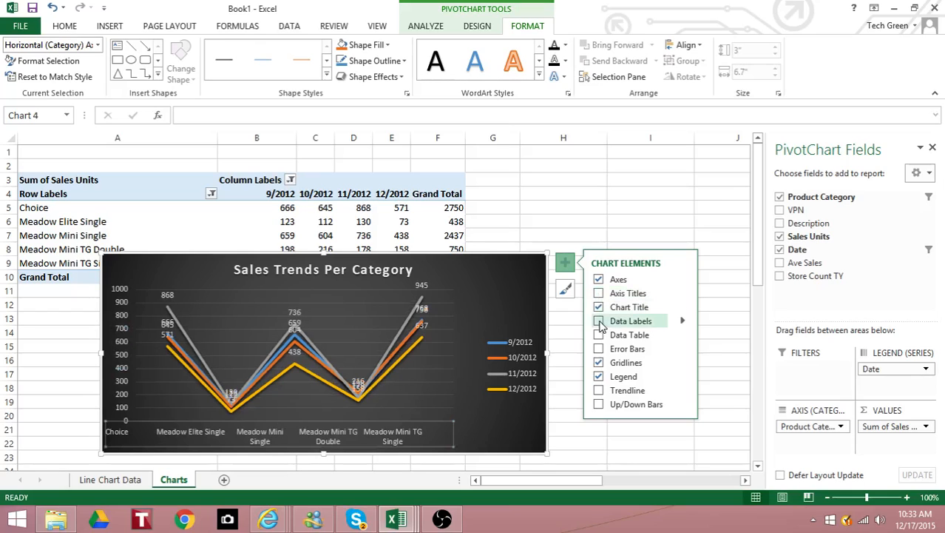
left_click(684, 293)
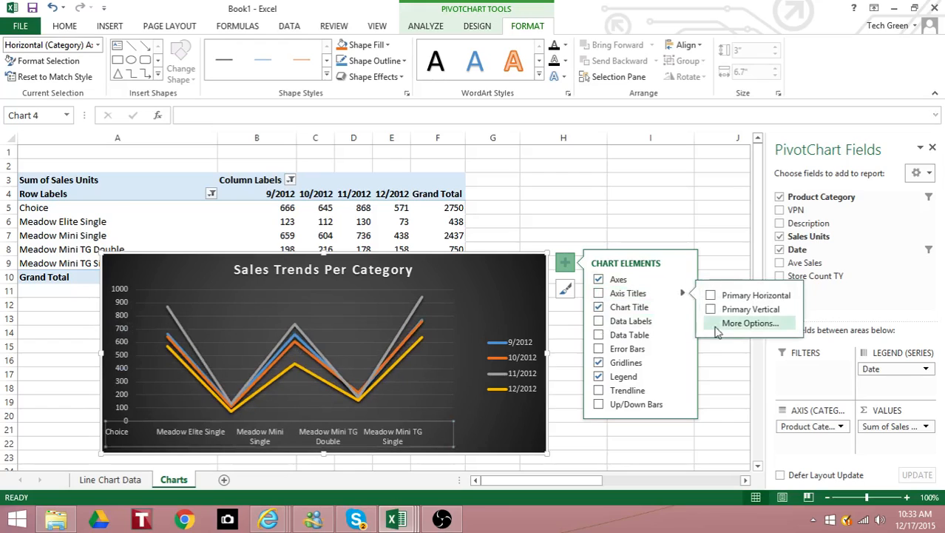
left_click(732, 324)
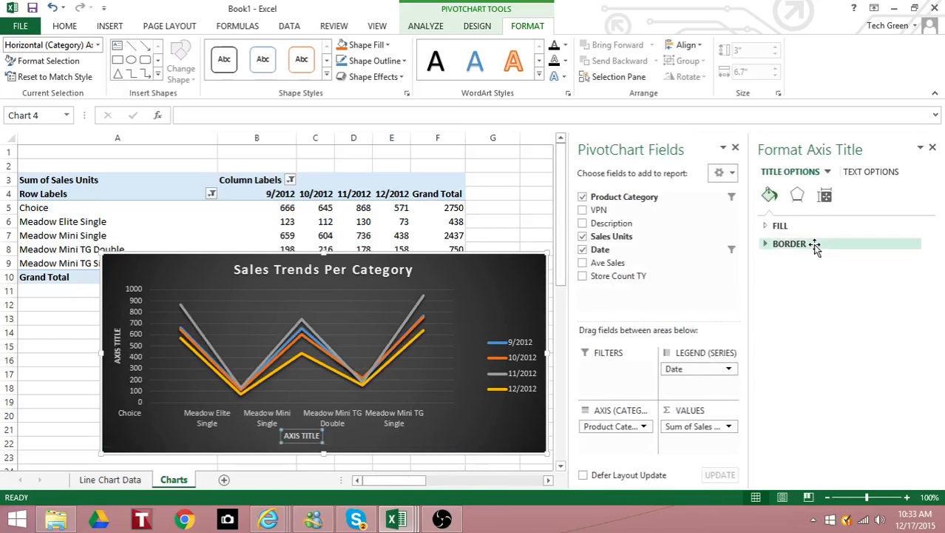
left_click(858, 175)
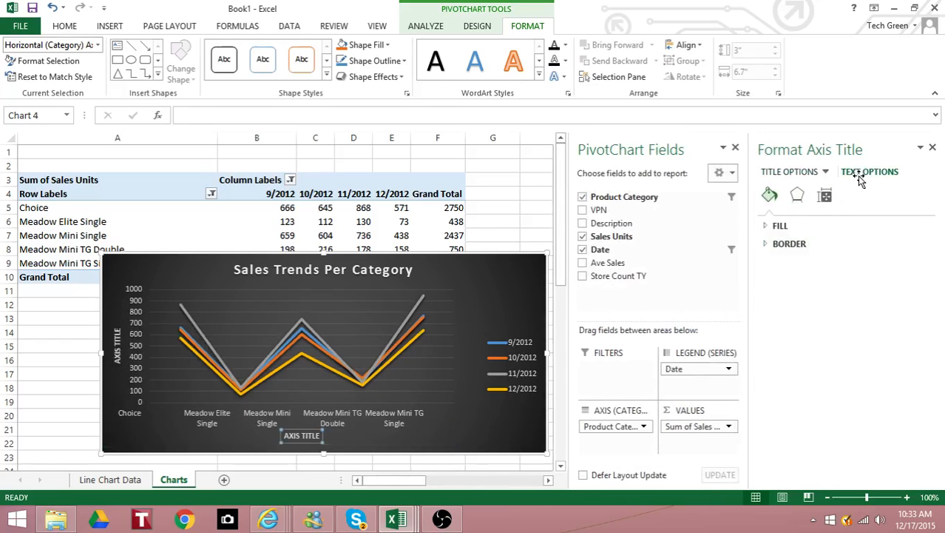
left_click(824, 195)
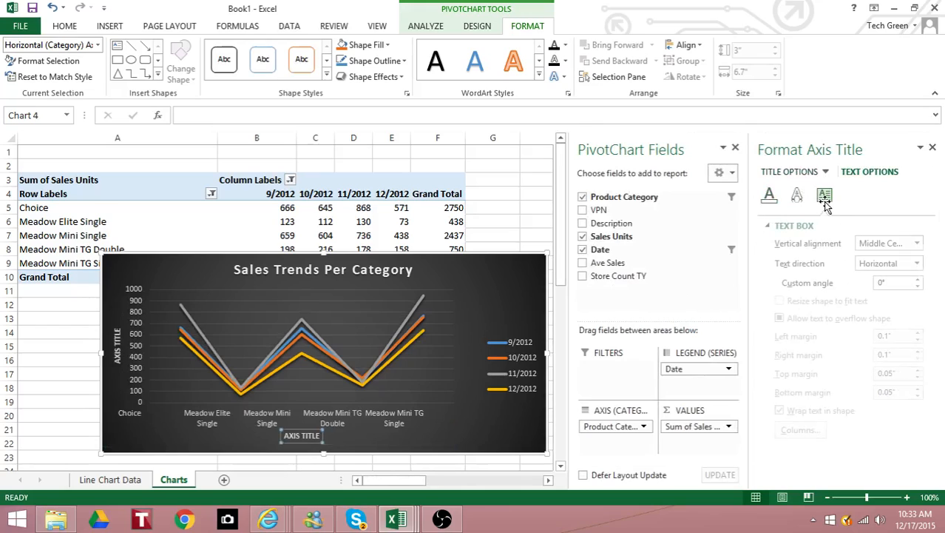
Delete the horizontal axis title from the PivotChart
left_click(352, 413)
left_click(310, 435)
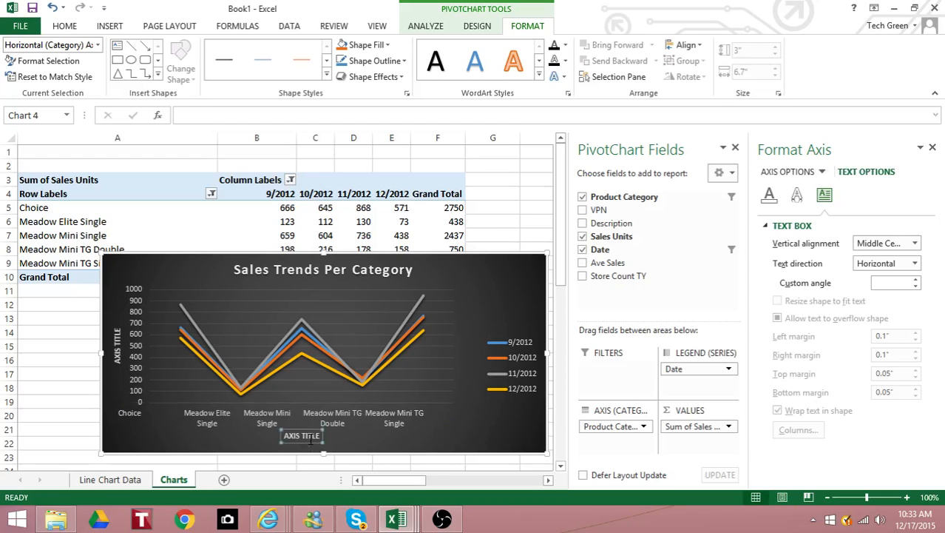
key("Delete")
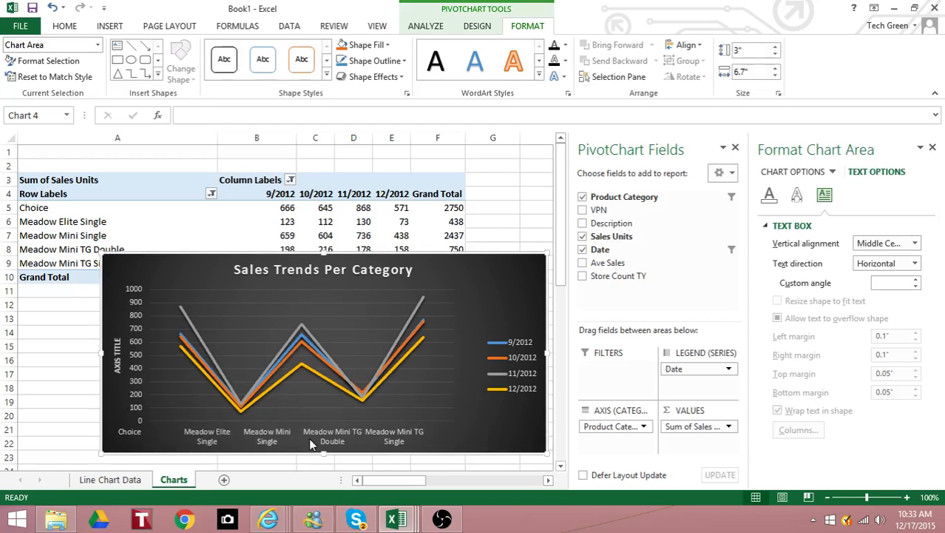
Set the vertical alignment of the horizontal axis labels to Middle Centered
left_click(312, 438)
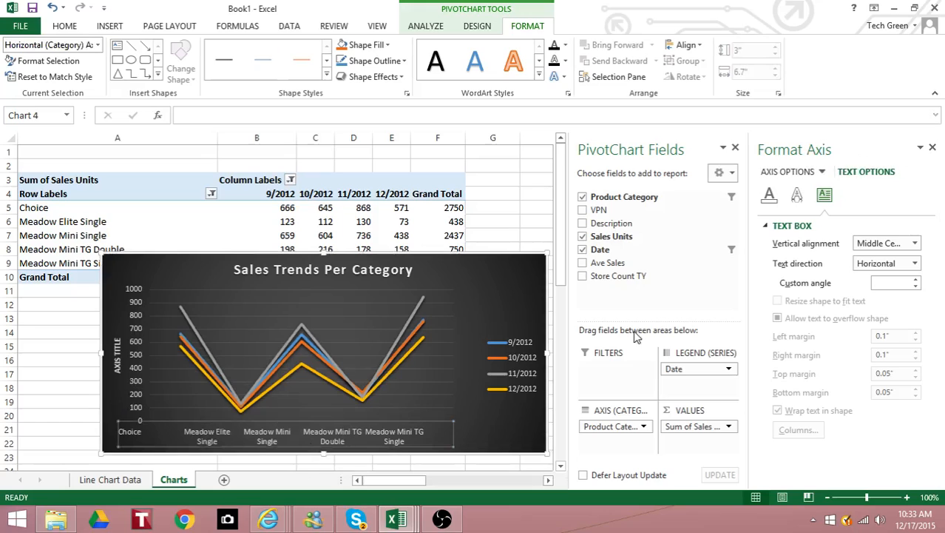
left_click(916, 243)
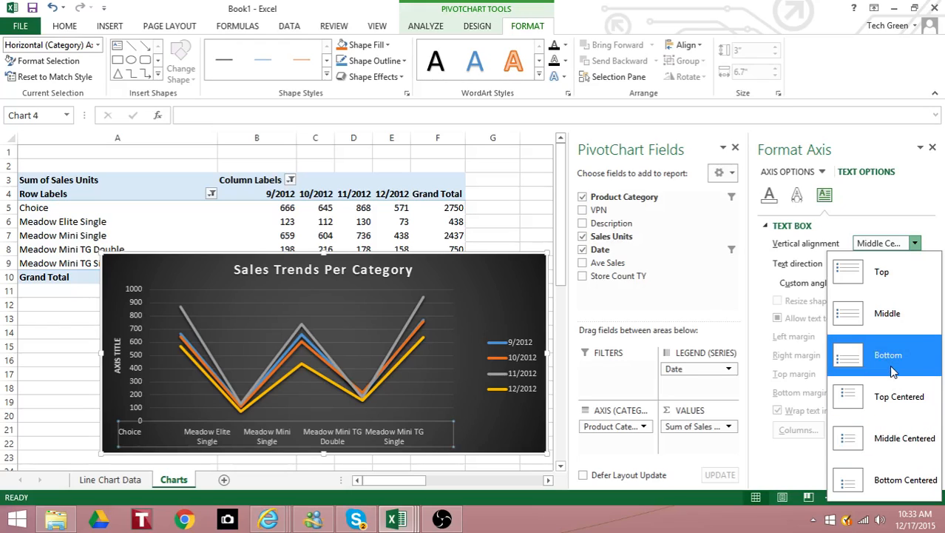
left_click(895, 450)
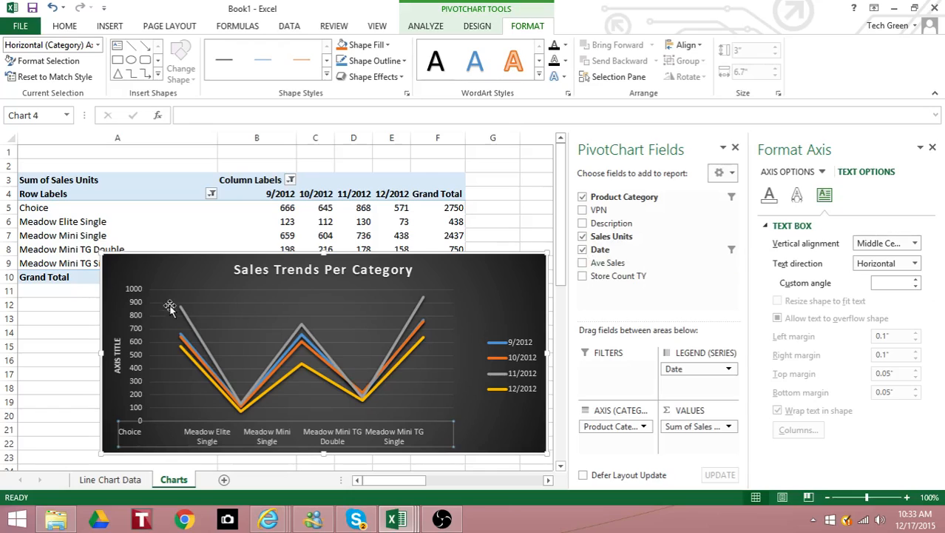
Delete the vertical axis title from the PivotChart
left_click(121, 367)
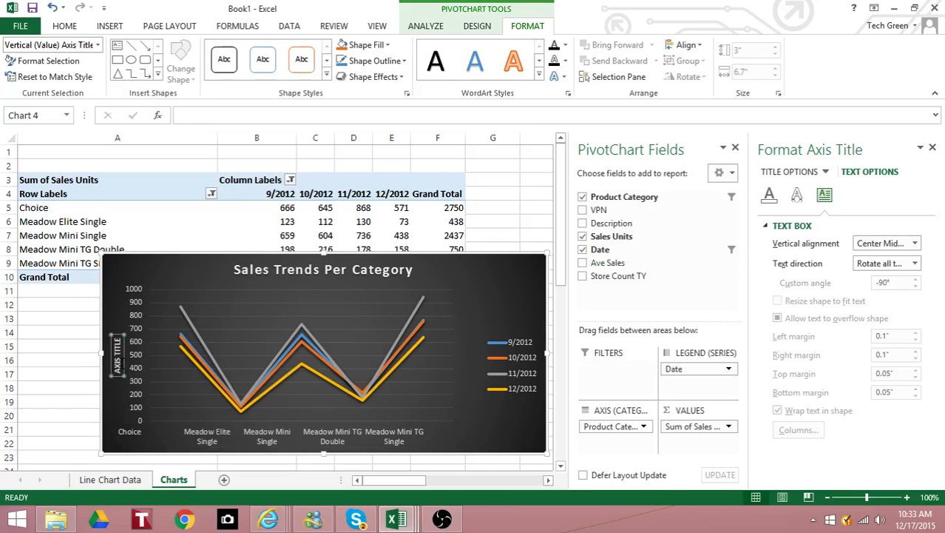
key("Delete")
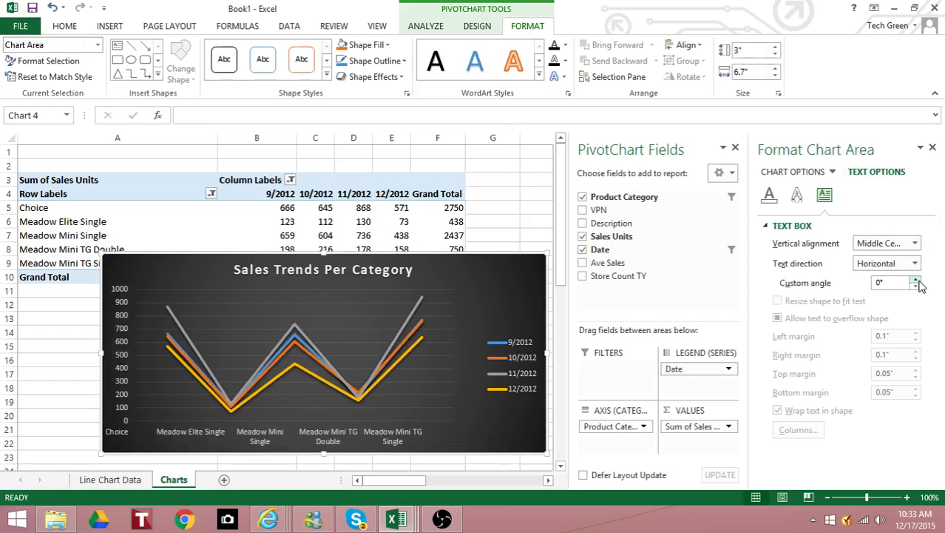
Set the custom text angle of the horizontal axis labels to 8°
left_click(917, 280)
left_click(327, 446)
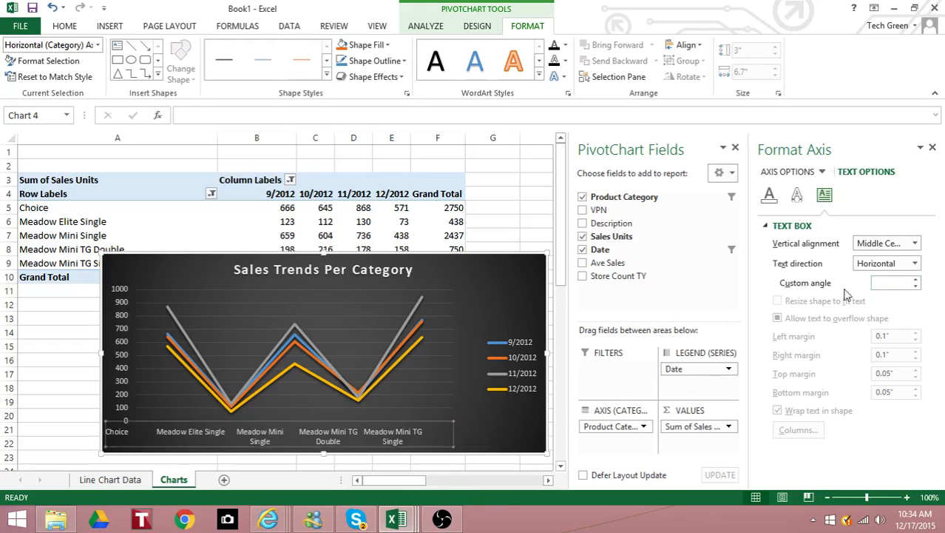
left_click(916, 280)
left_click(917, 281)
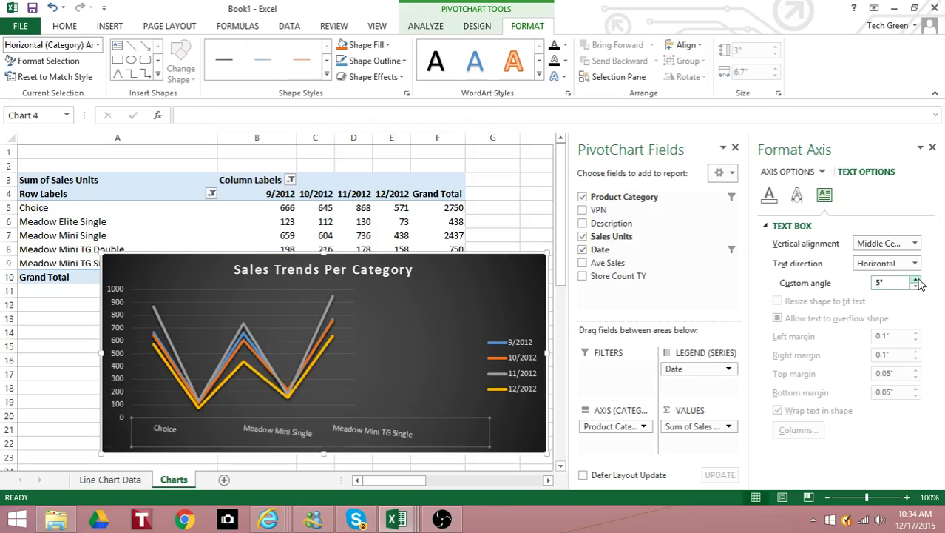
left_click(917, 280)
left_click(917, 280)
left_click(918, 281)
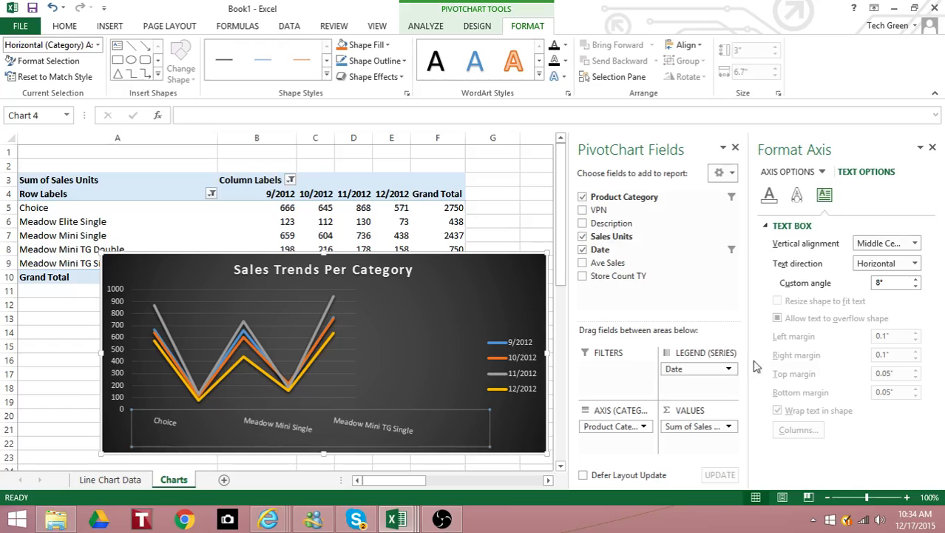
Return the custom text angle of the horizontal axis labels to 0°
left_click(917, 286)
left_click(916, 287)
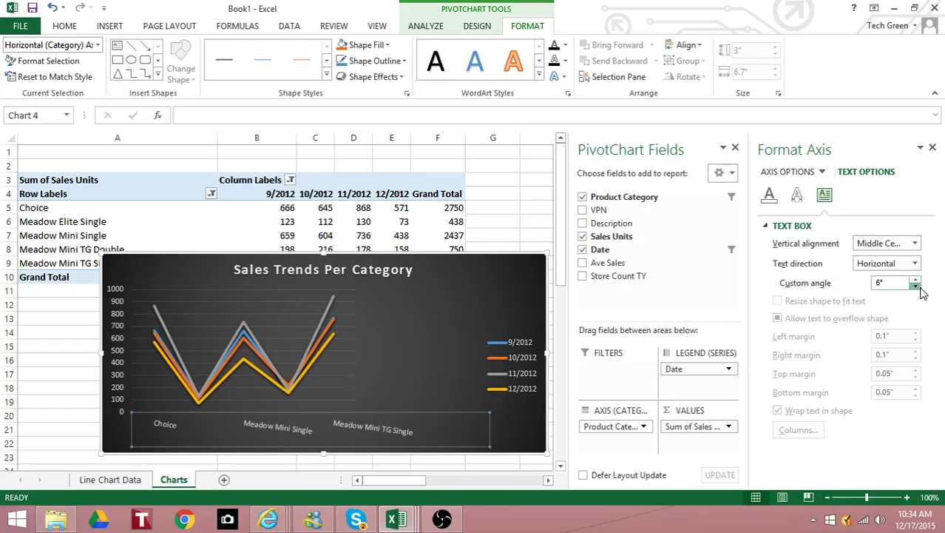
left_click(917, 286)
left_click(916, 287)
left_click(917, 287)
left_click(916, 286)
left_click(916, 286)
left_click(917, 287)
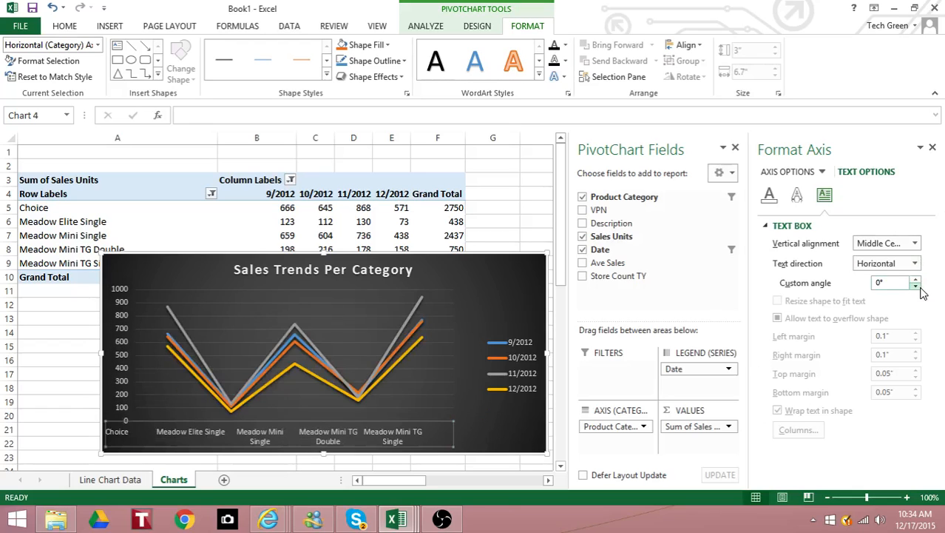
Set the text direction of the horizontal axis labels to Rotate all text 90°
left_click(915, 264)
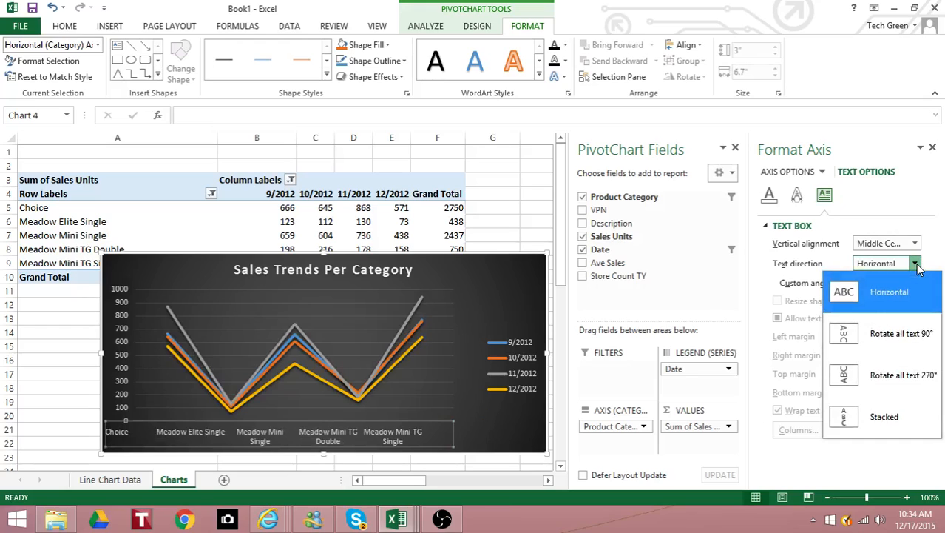
left_click(918, 334)
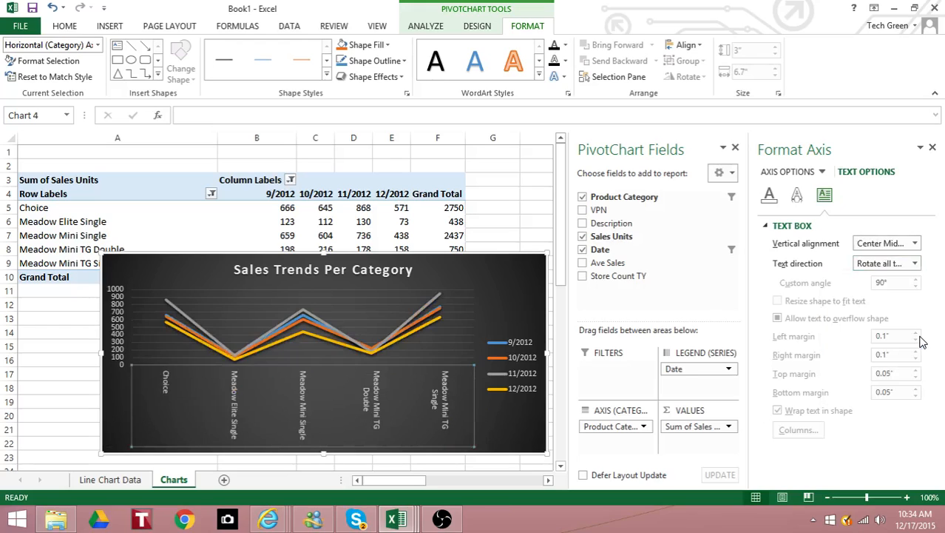
Try Rotate all text 270° on the horizontal axis labels and set their text direction back to Horizontal
left_click(915, 263)
left_click(903, 381)
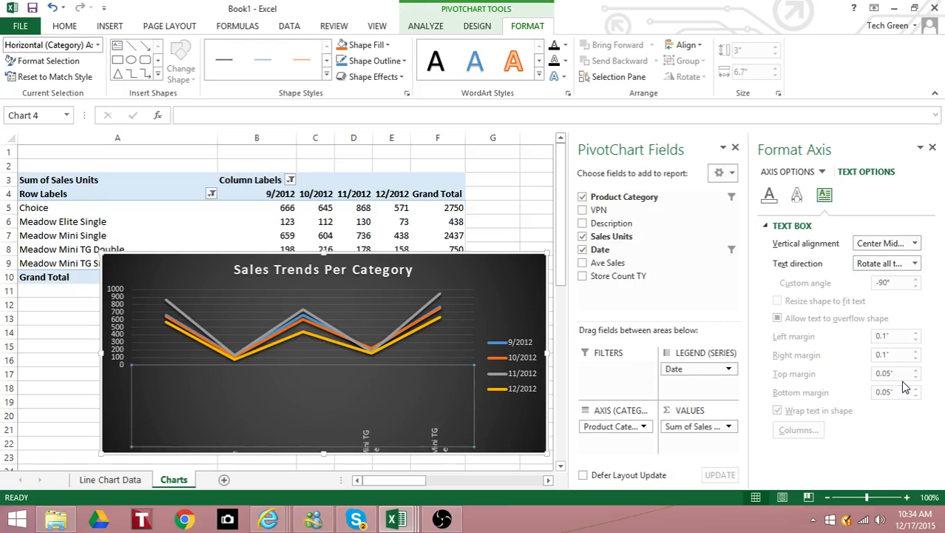
left_click(917, 264)
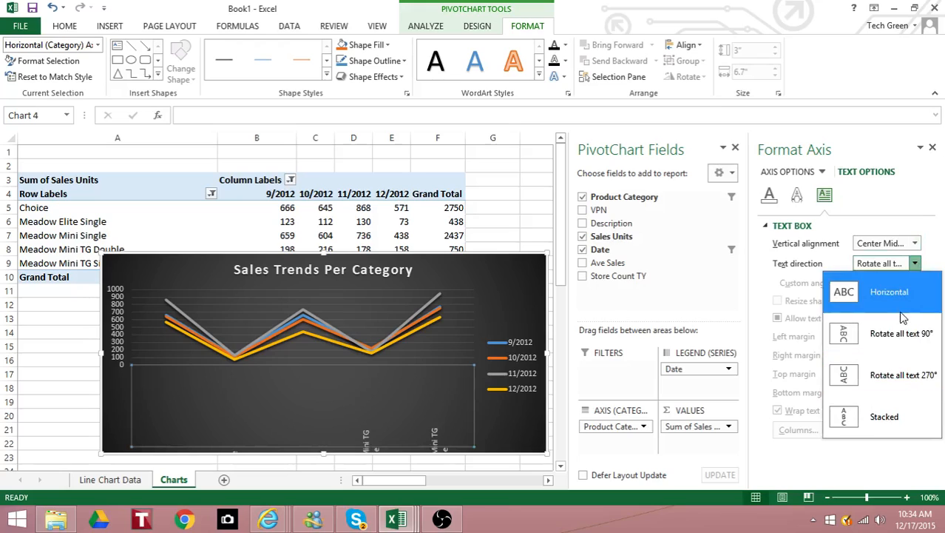
left_click(900, 295)
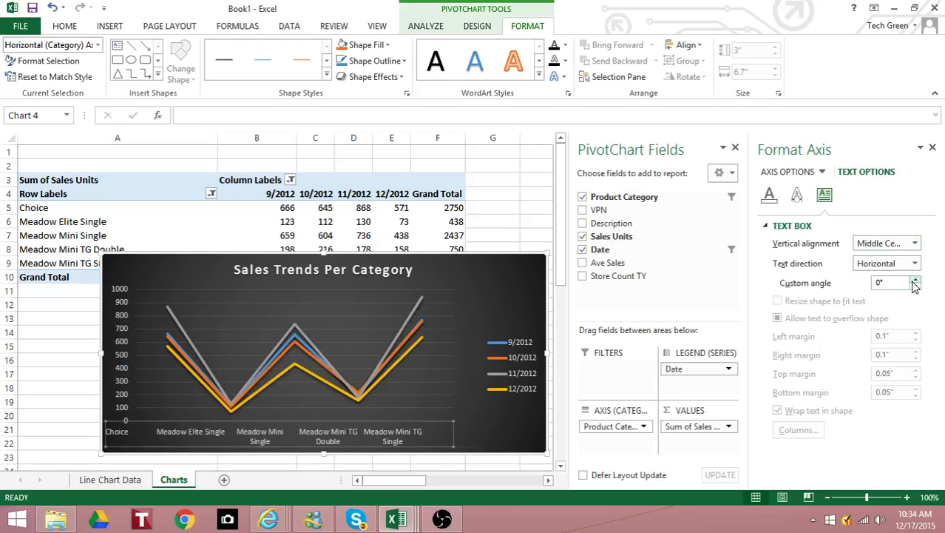
Set the custom text angle of the horizontal axis labels to 9°
left_click(916, 286)
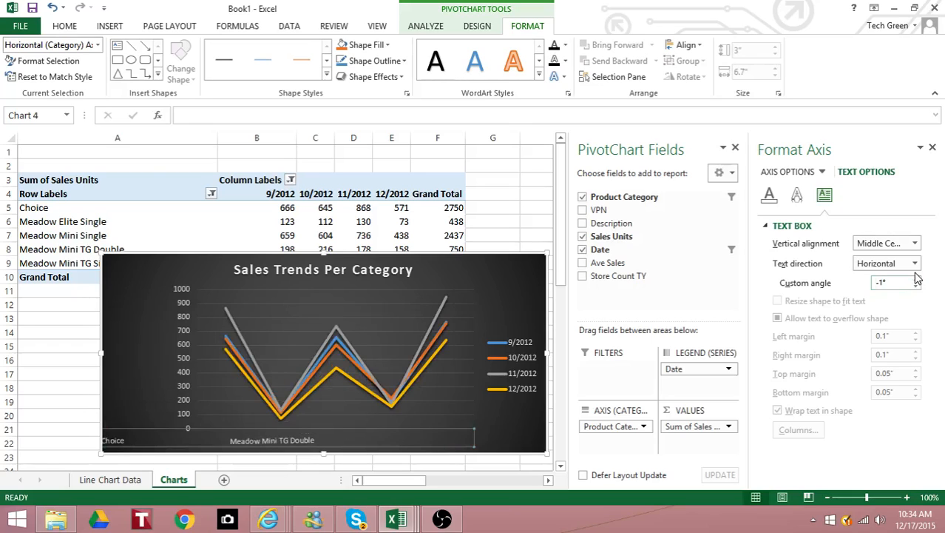
double_click(916, 280)
left_click(916, 279)
left_click(916, 280)
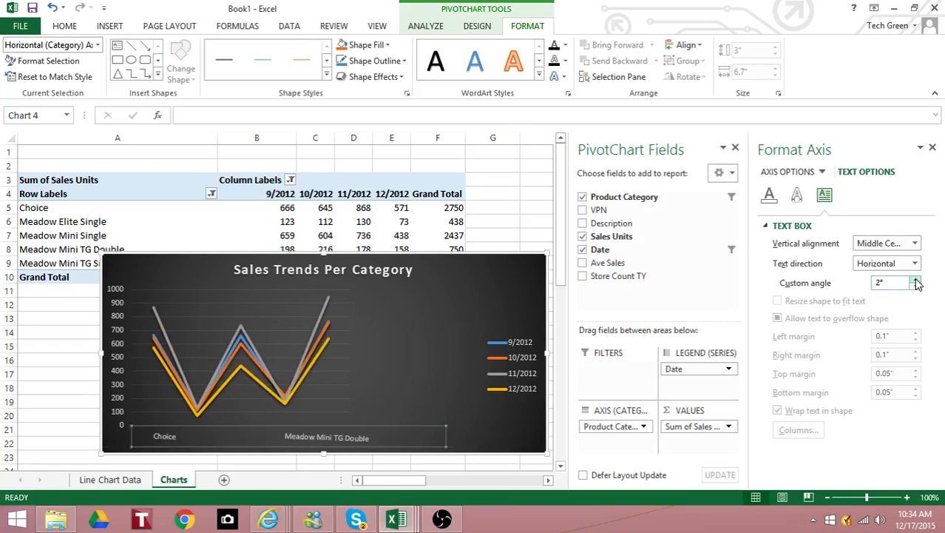
left_click(916, 280)
double_click(916, 279)
double_click(916, 280)
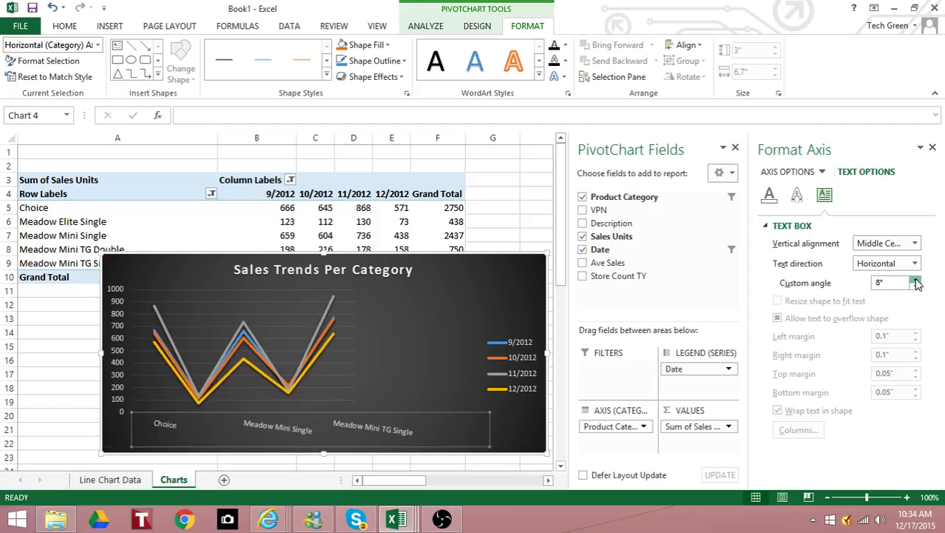
left_click(915, 280)
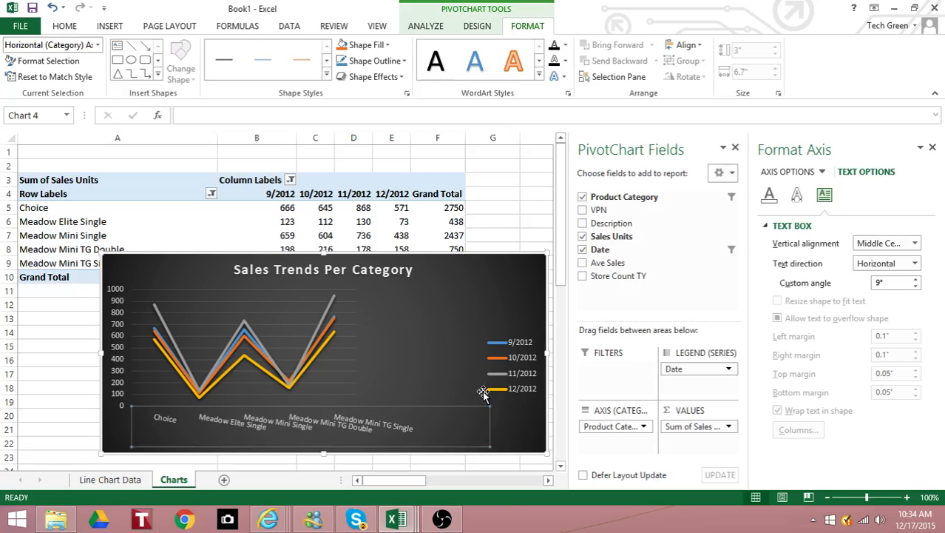
Try widening the PivotChart's plot area towards the legend and undo the resize
left_click(533, 430)
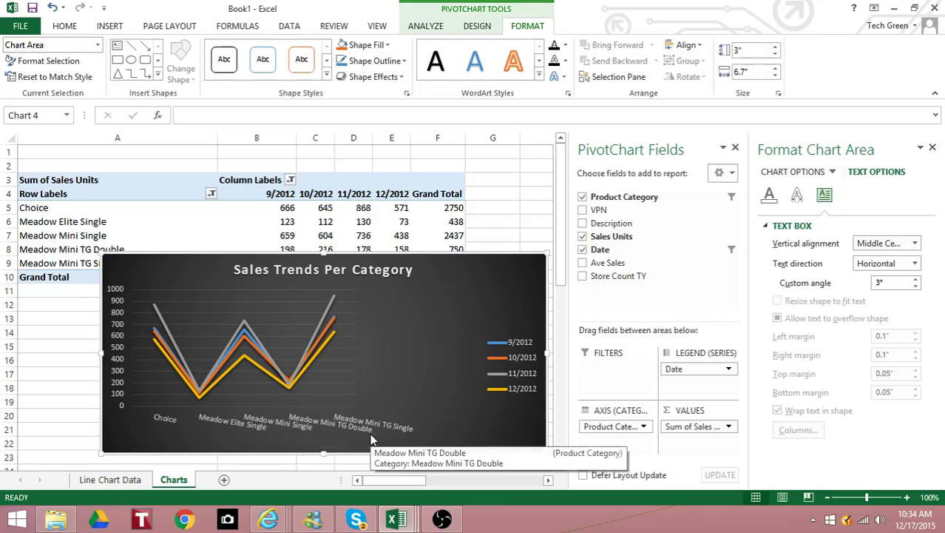
left_click(344, 352)
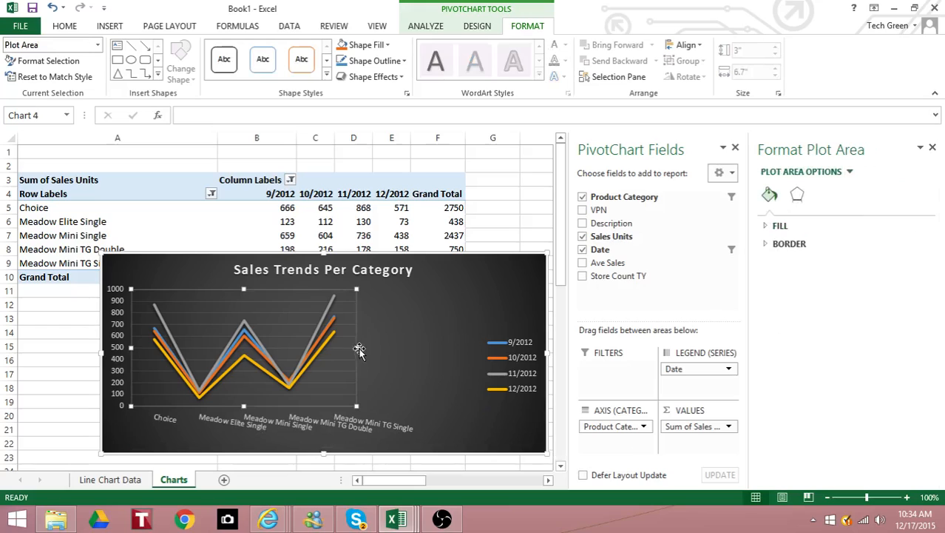
left_click_drag(356, 349, 395, 354)
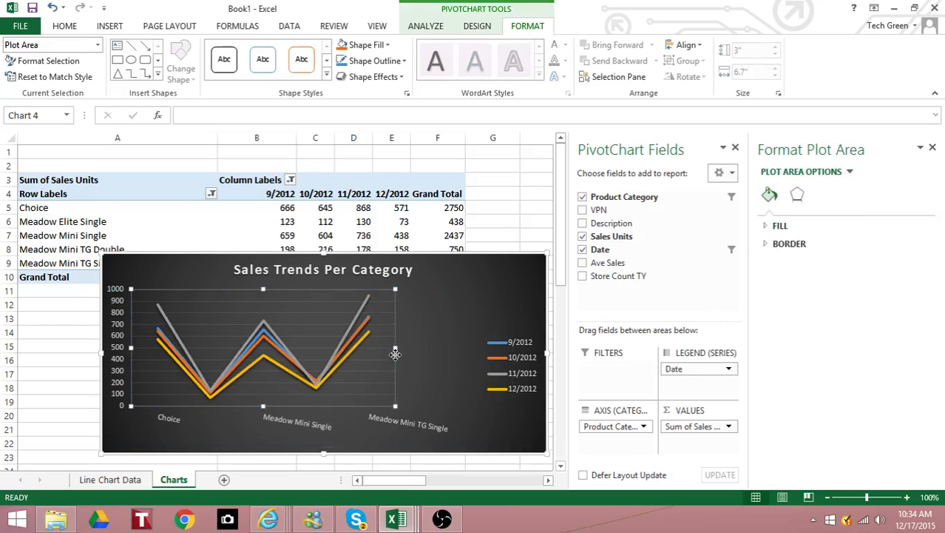
left_click(53, 8)
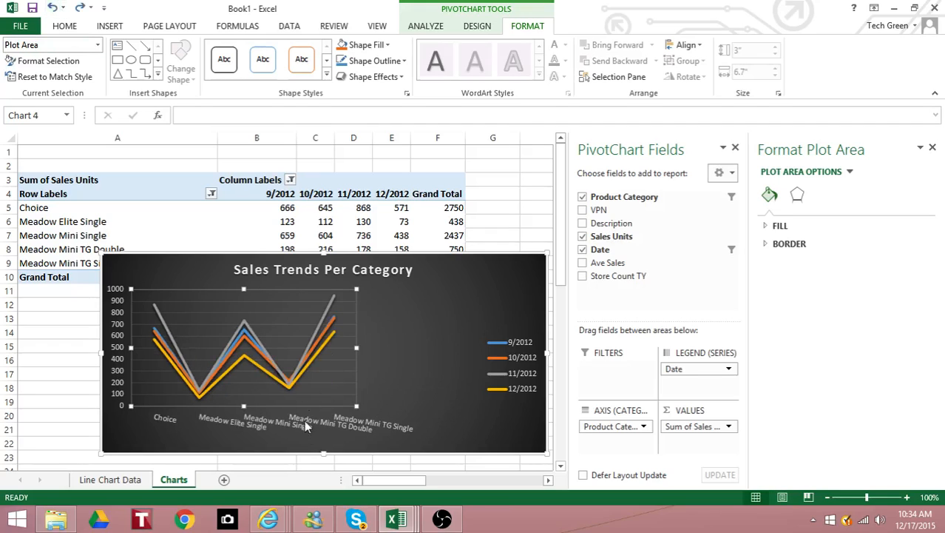
Close the PivotChart Fields and Format Axis panes, and move the chart directly below the PivotTable's Grand Total row
left_click(303, 425)
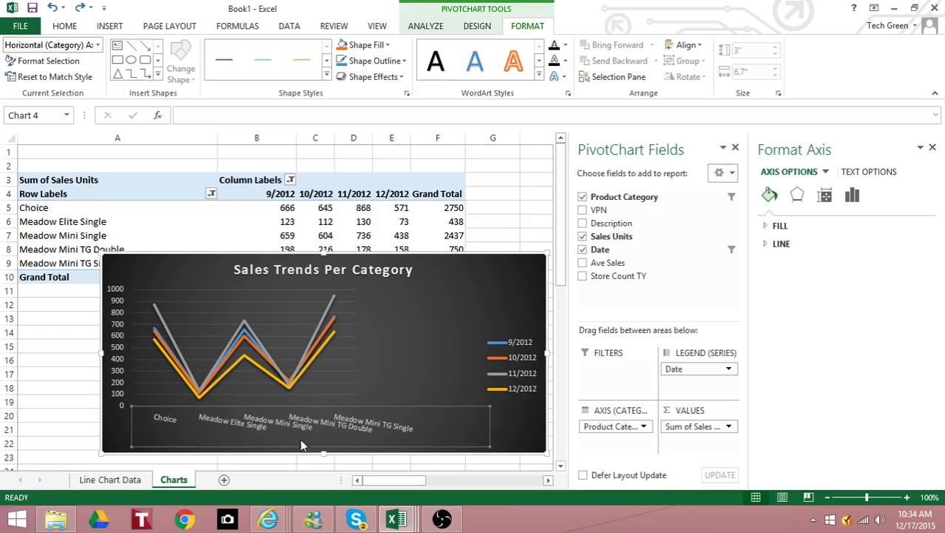
left_click(122, 364)
left_click(737, 148)
left_click(933, 148)
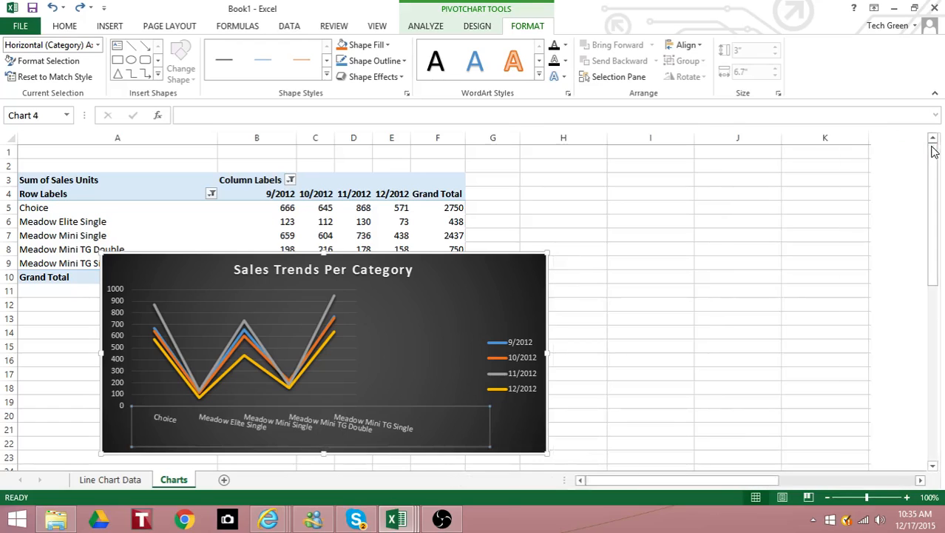
left_click(421, 207)
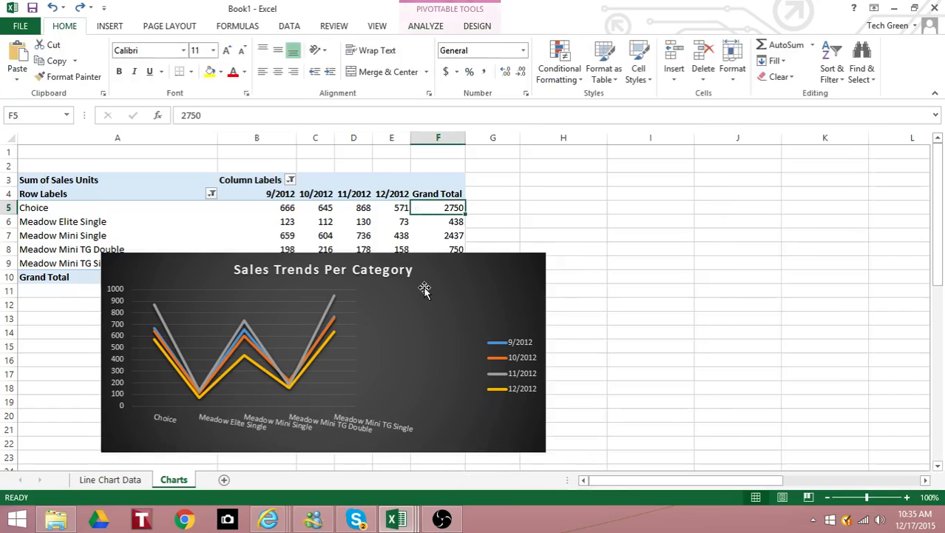
left_click_drag(430, 282, 386, 310)
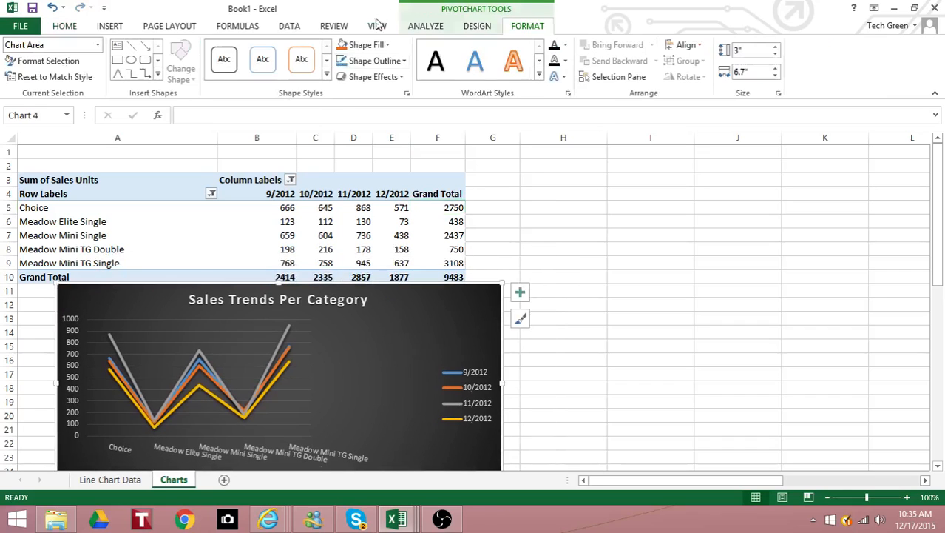
Show the PivotChart field list and swap the fields so Date is the axis and Product Category is the legend series
left_click(416, 26)
left_click(690, 63)
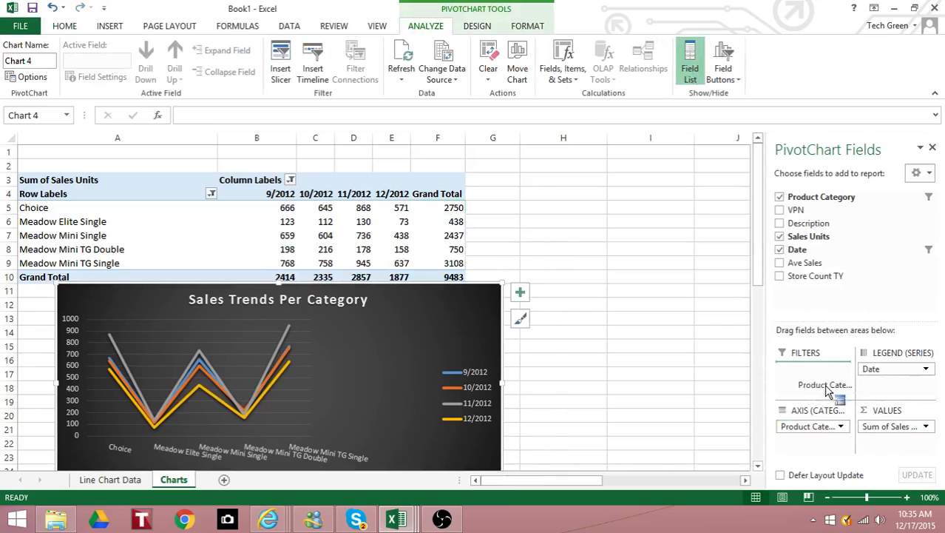
mouse_move(896, 366)
left_mouse_down()
mouse_move(897, 380)
mouse_move(826, 446)
mouse_move(880, 370)
left_mouse_up()
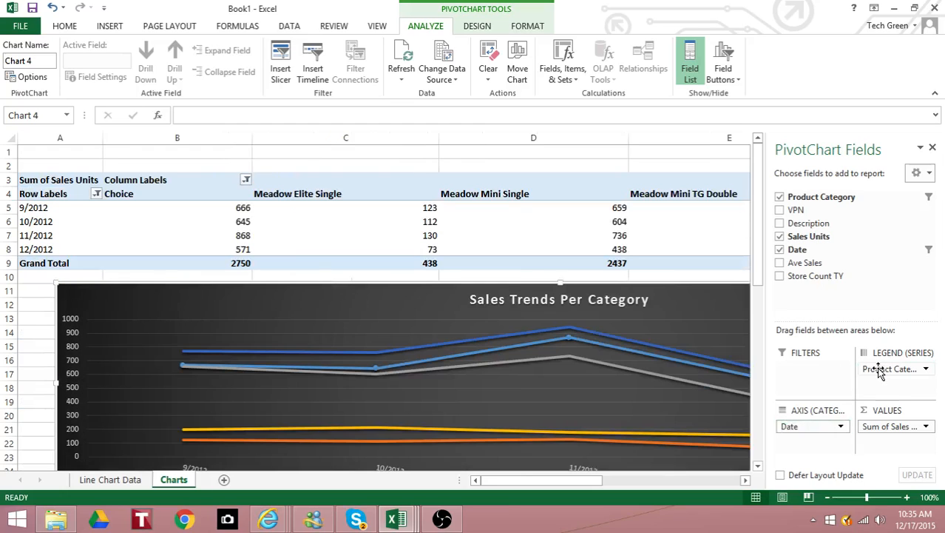
Set the PivotChart's width to 8"
left_click(477, 27)
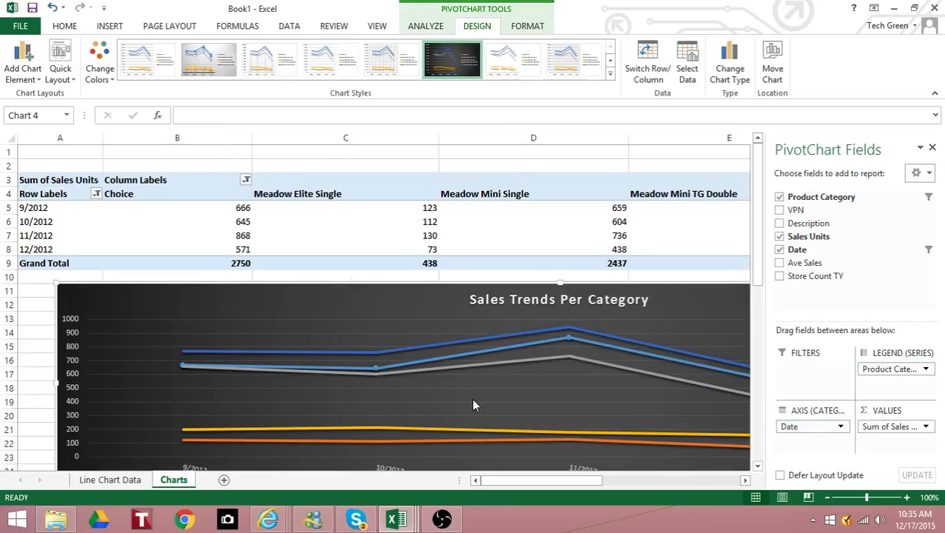
left_click(529, 27)
left_click(761, 72)
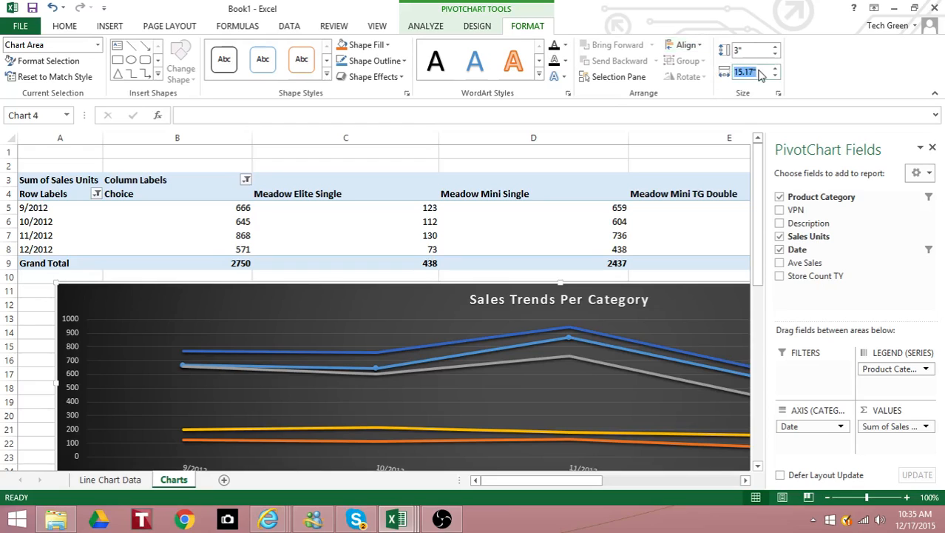
type("8")
key("Return")
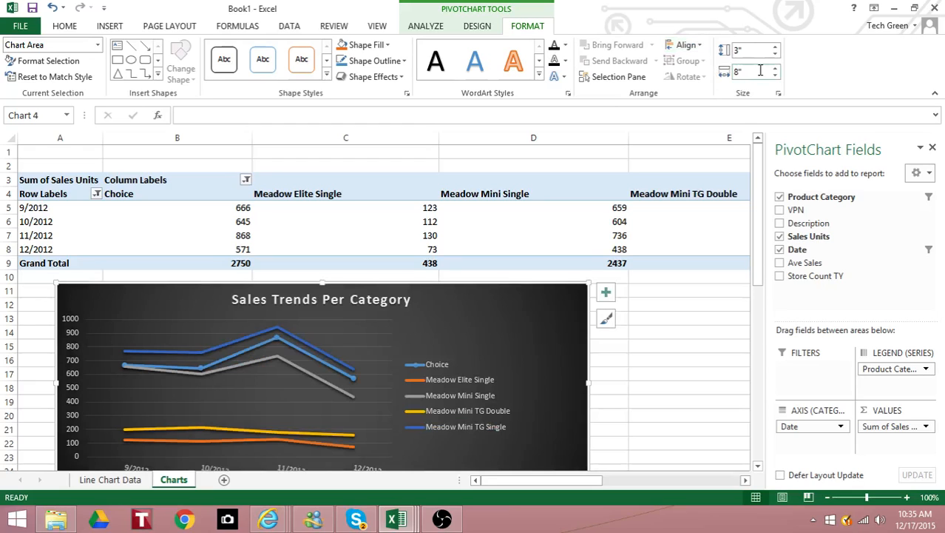
Paste a copy of the PivotChart as a picture at cell A1 of a new worksheet and return to the Charts sheet
left_click_drag(760, 258, 765, 290)
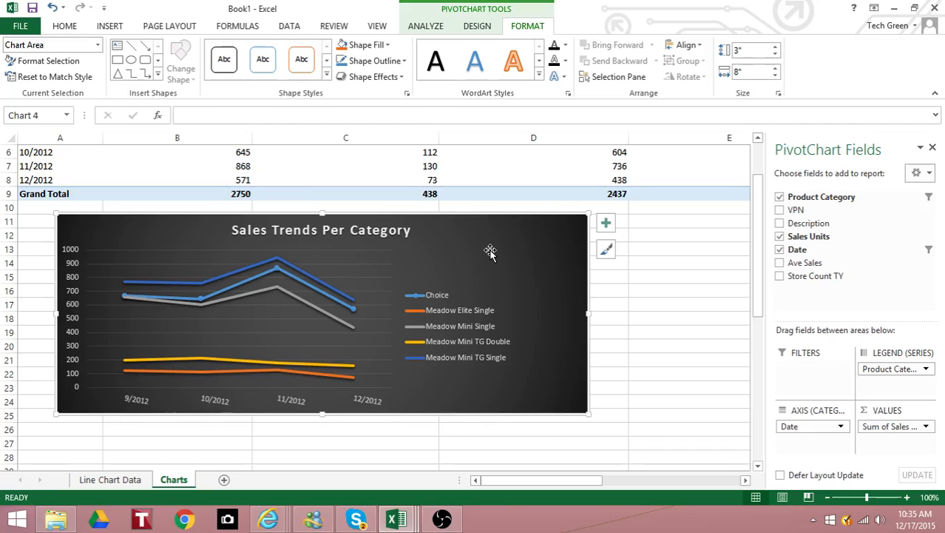
left_click(224, 480)
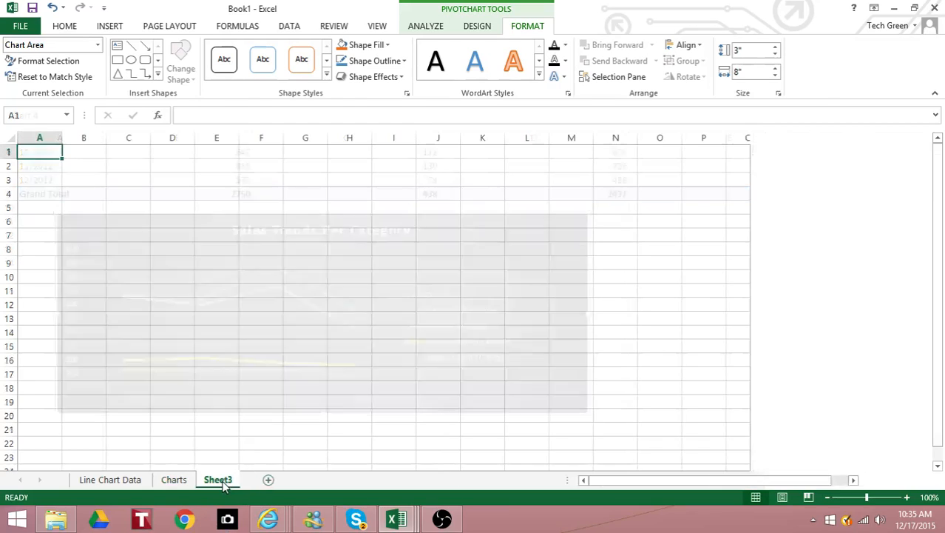
left_click(113, 238)
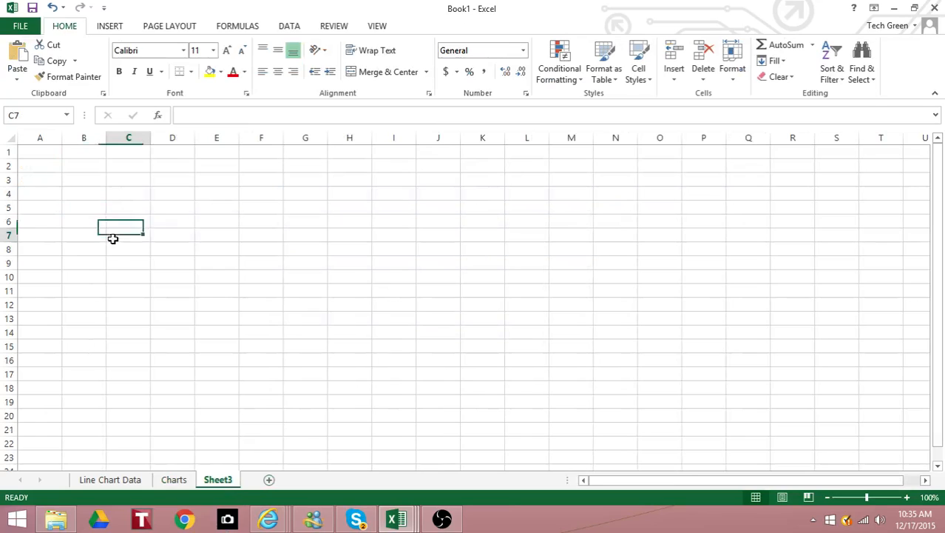
right_click(113, 238)
key("Escape")
left_click(51, 153)
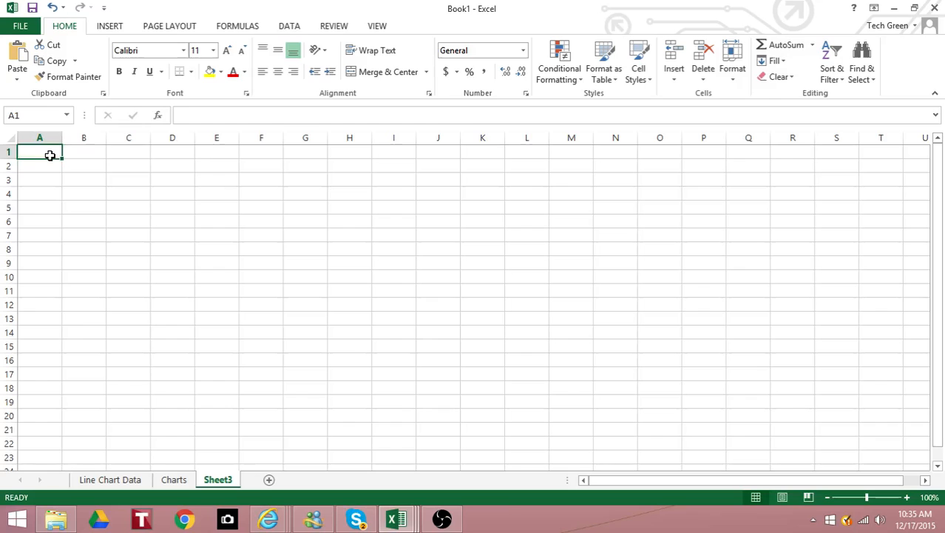
right_click(50, 153)
left_click(121, 217)
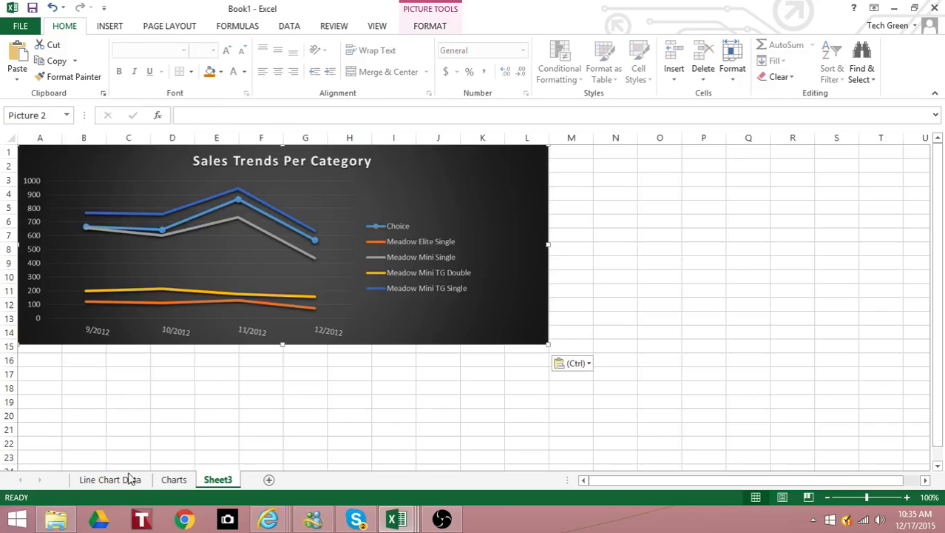
left_click(174, 480)
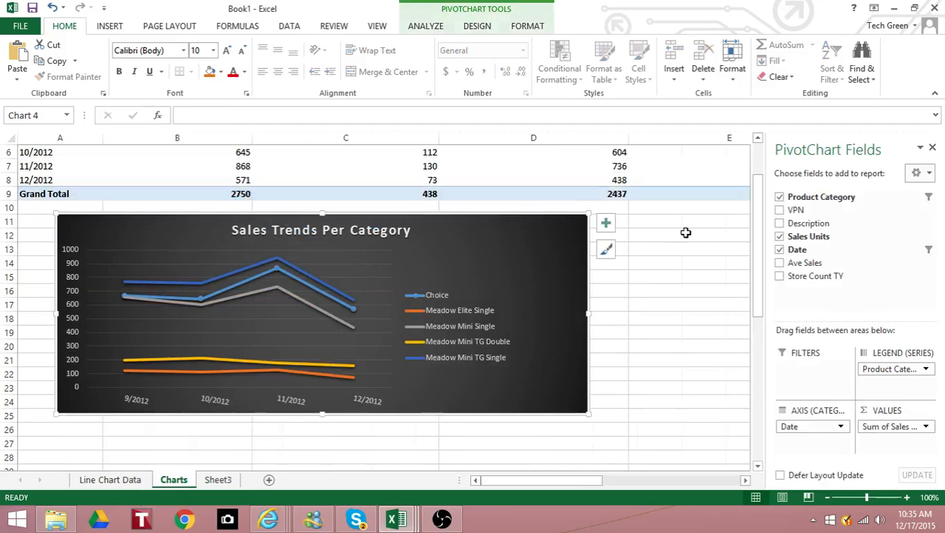
left_click_drag(754, 217, 750, 146)
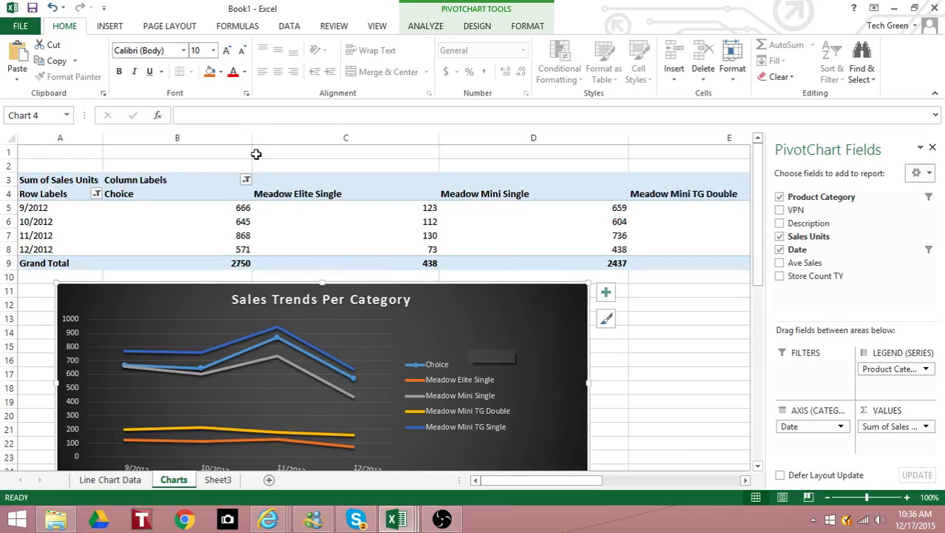
Narrow columns B and C of the PivotTable so the chart above them shrinks with the columns
left_click_drag(250, 138, 227, 135)
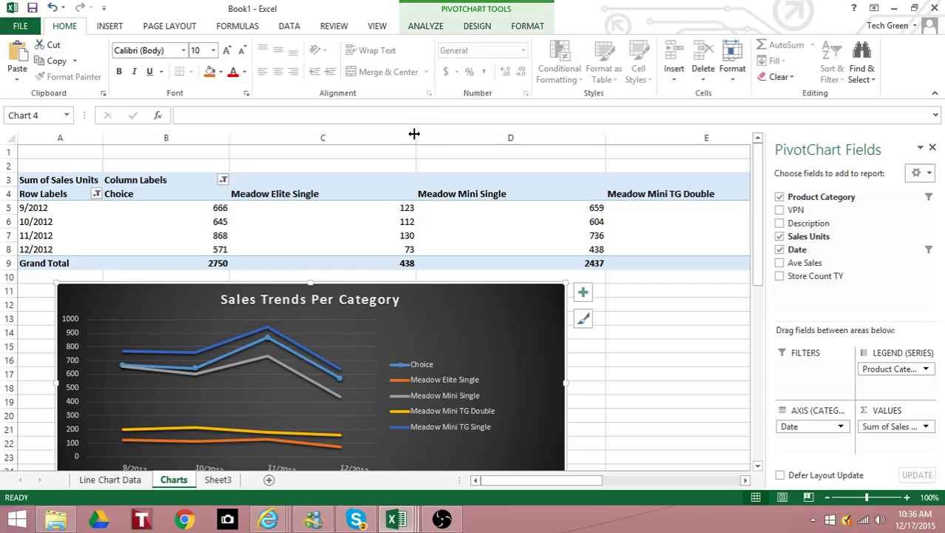
left_click_drag(415, 136, 374, 136)
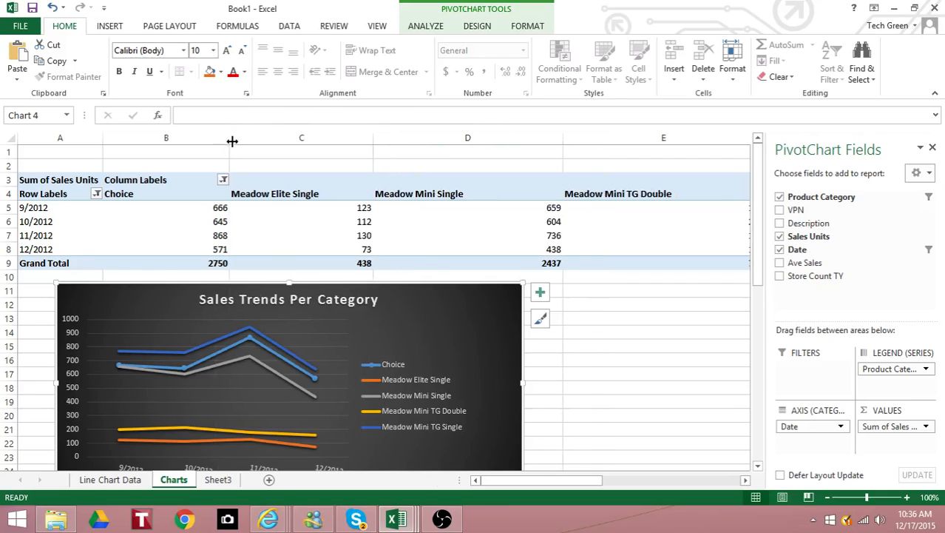
left_click_drag(229, 137, 198, 134)
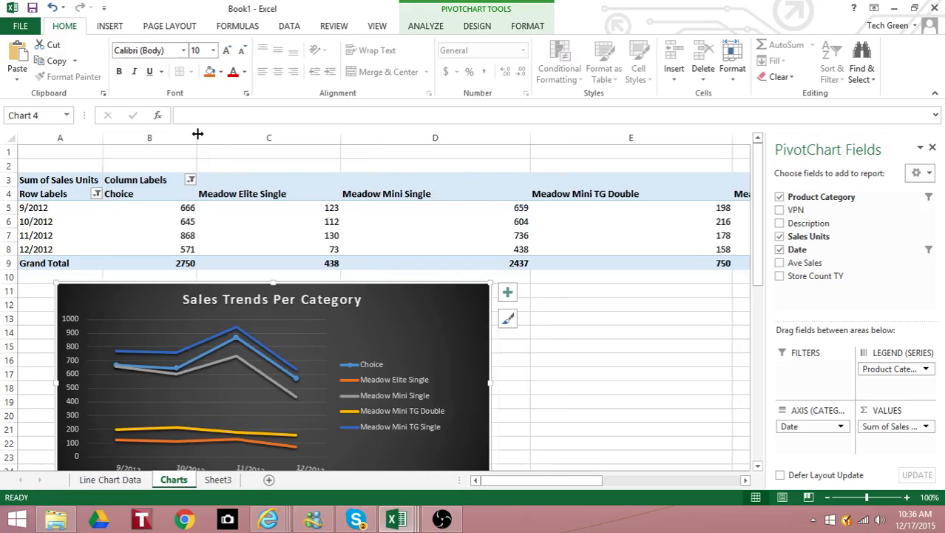
Move Date to the report filters and Product Category to the axis categories
left_click_drag(813, 429, 814, 374)
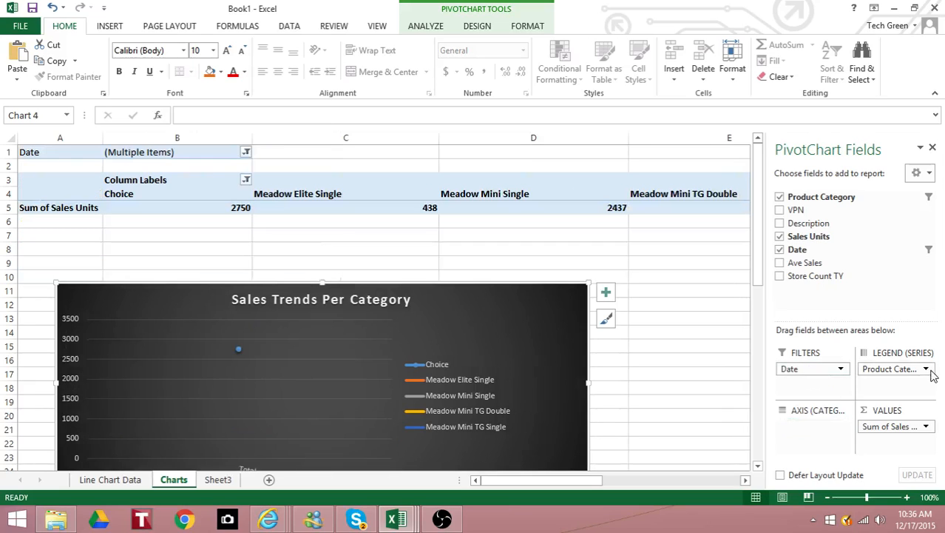
left_click_drag(917, 369, 835, 445)
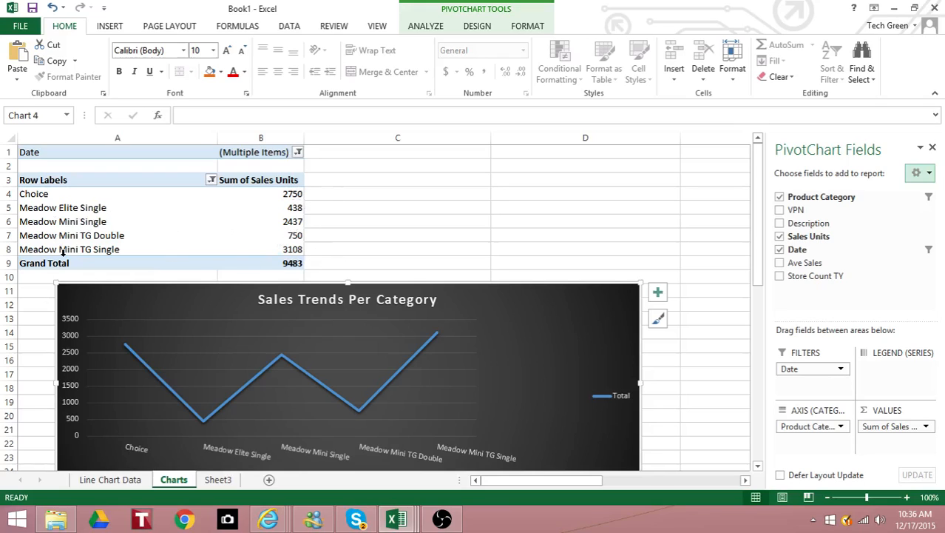
Change the PivotChart to a standard pie chart and set its width to 6.7"
left_click(477, 26)
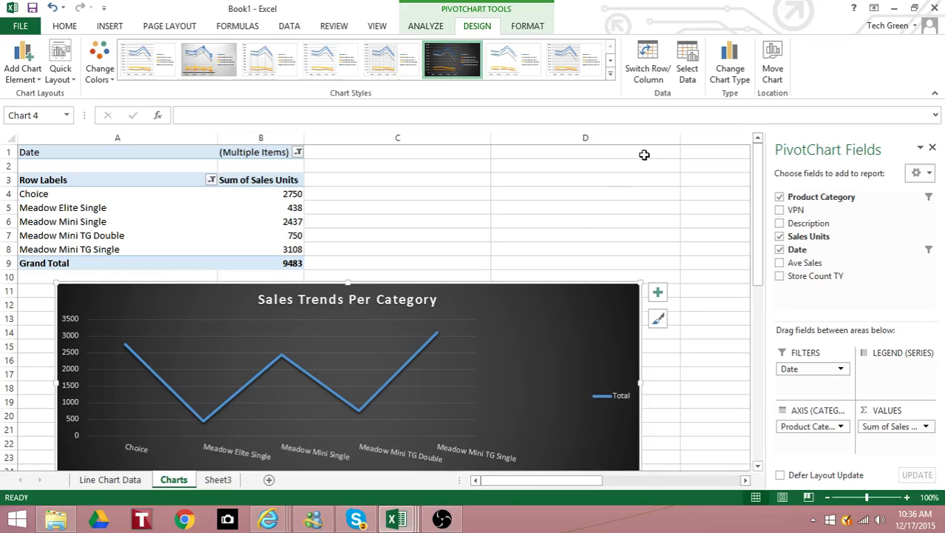
left_click(739, 82)
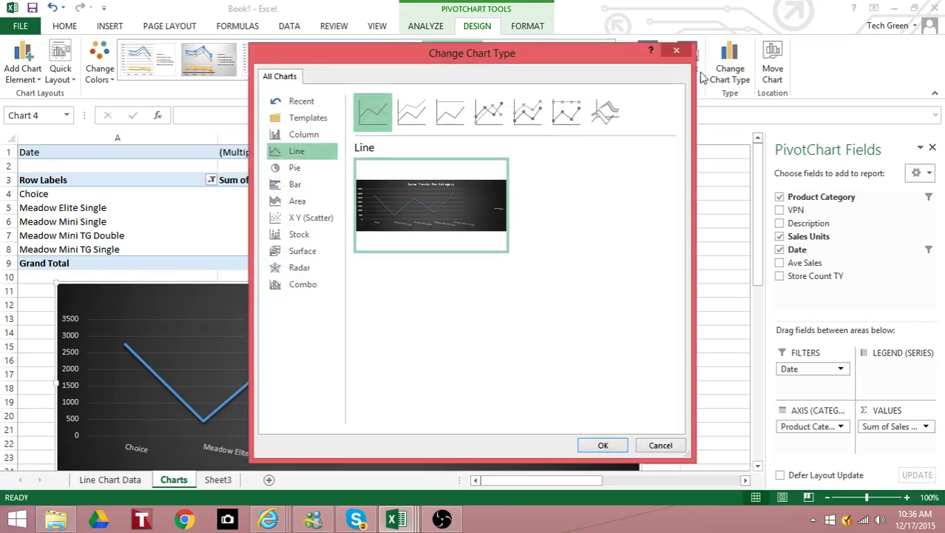
left_click(293, 168)
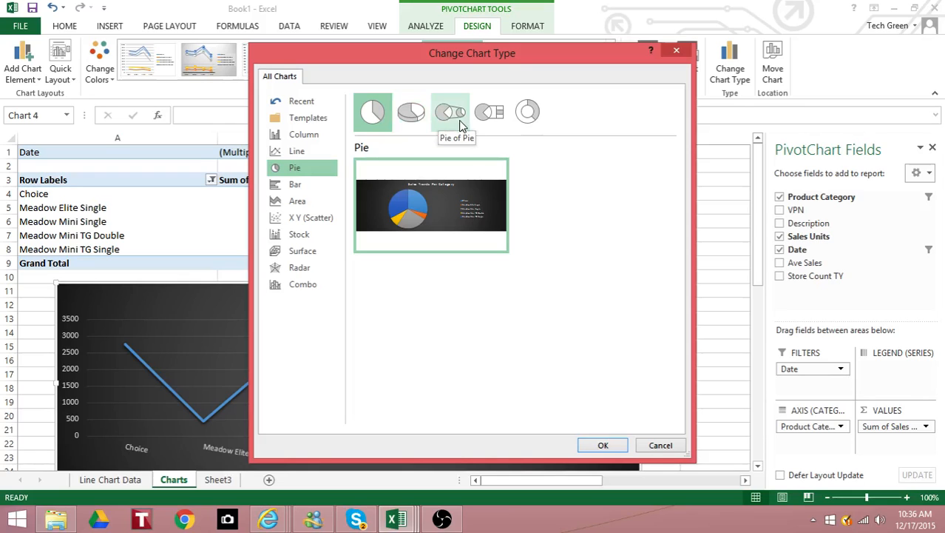
left_click(614, 450)
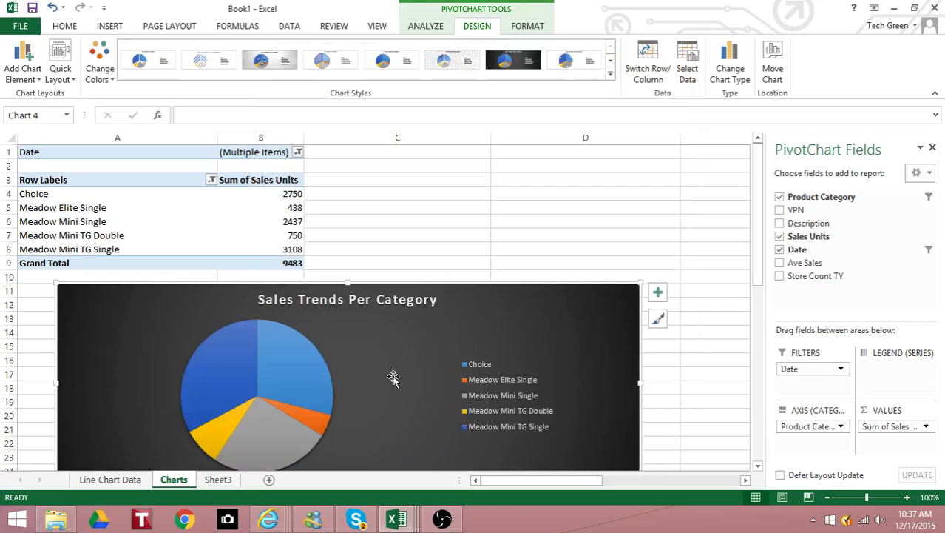
left_click(527, 25)
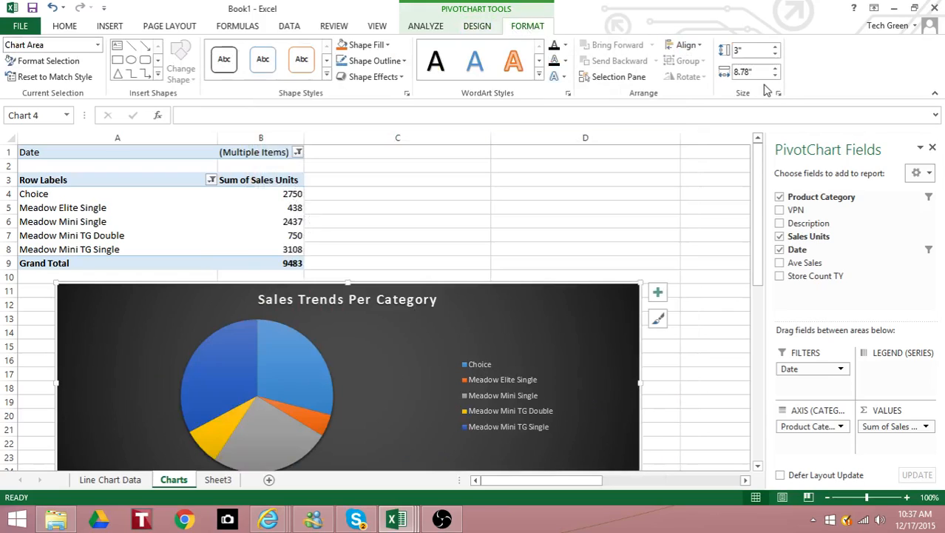
left_click_drag(775, 76, 776, 77)
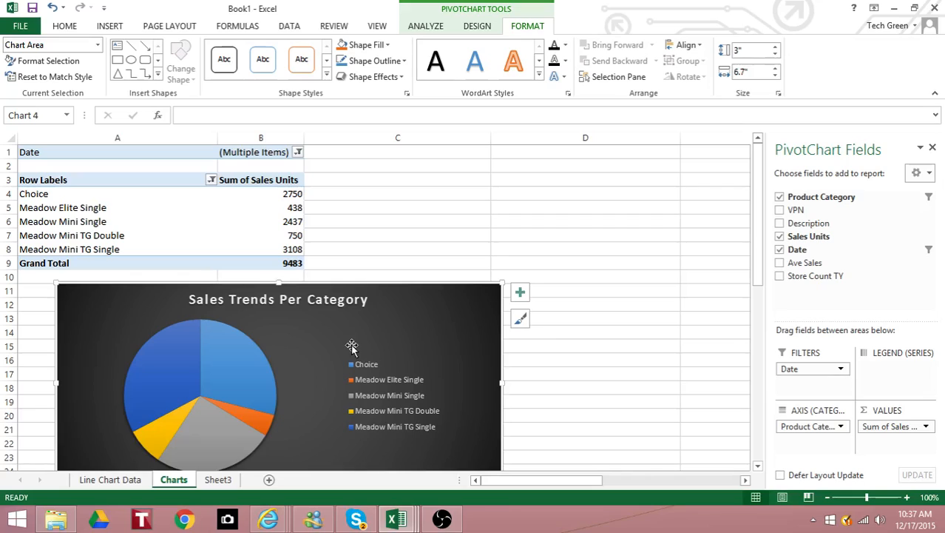
Replace the pie chart's title with "% of Sales L4"
left_click(478, 27)
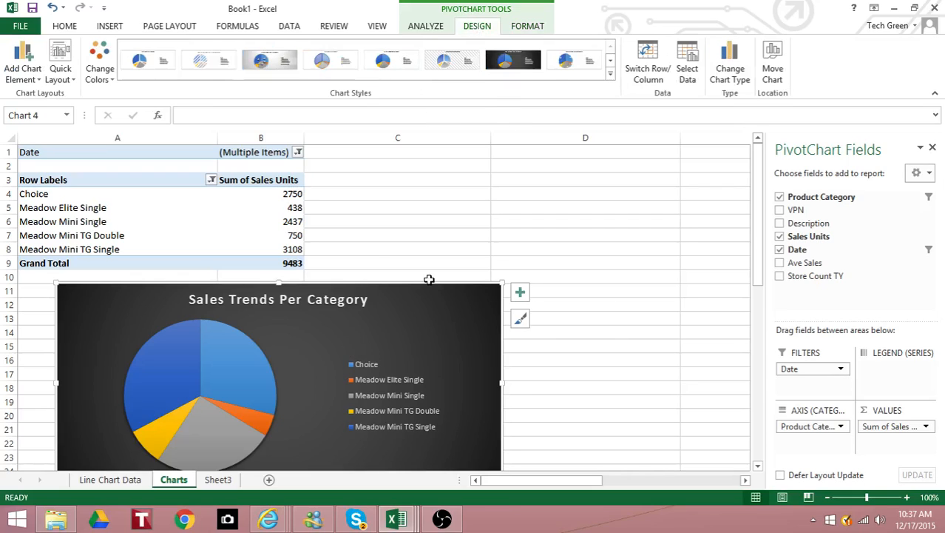
left_click(329, 303)
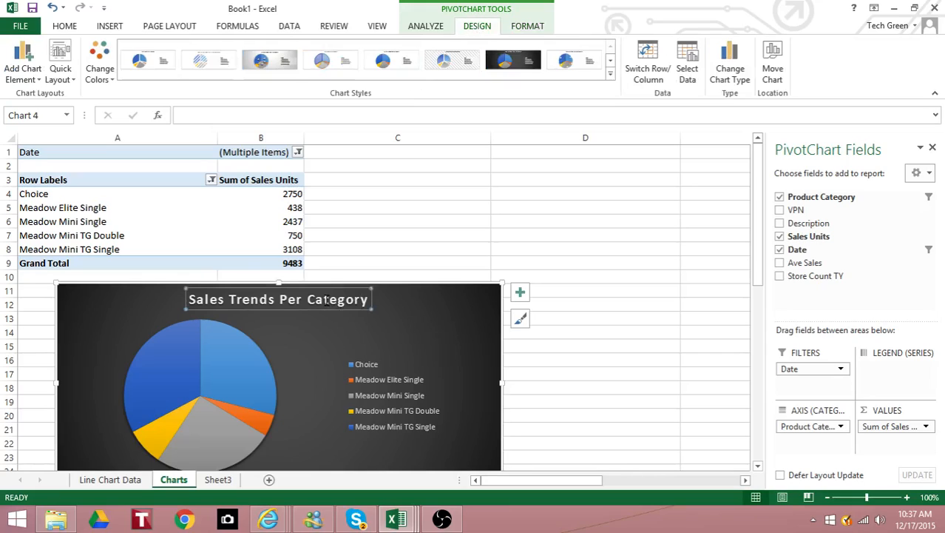
double_click(346, 299)
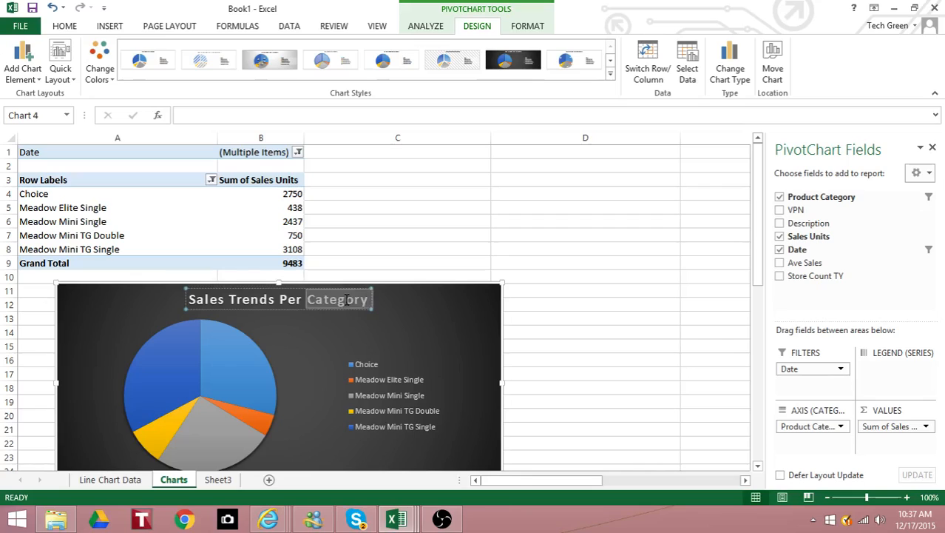
left_click_drag(346, 298, 219, 299)
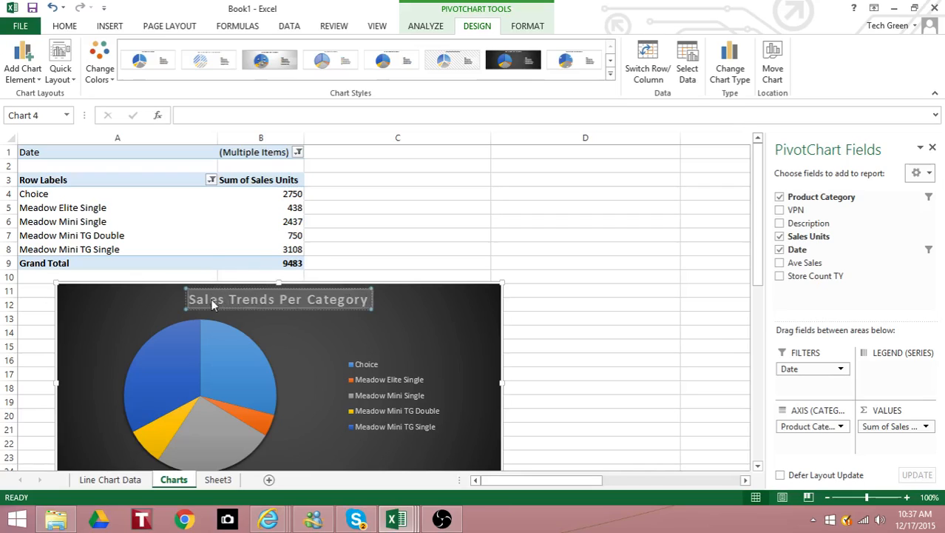
left_click(212, 299)
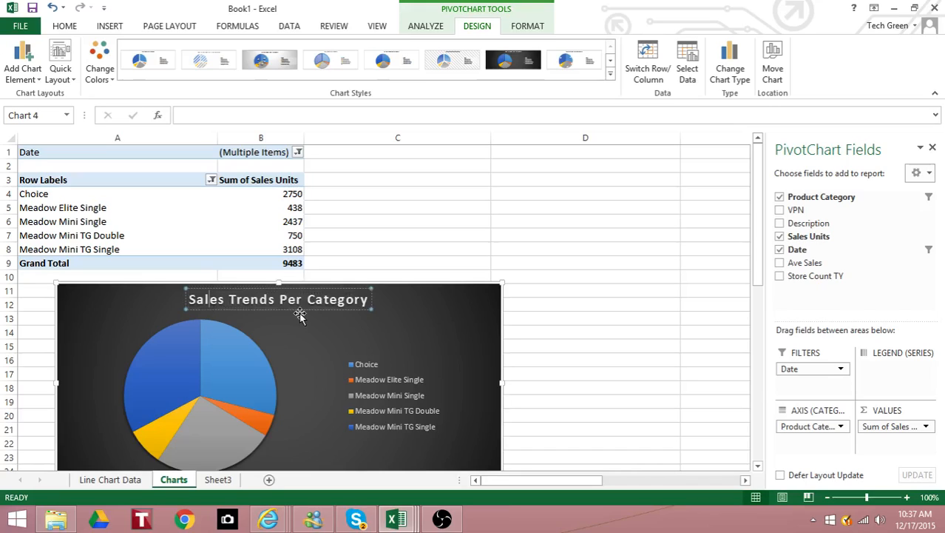
left_click_drag(370, 299, 213, 292)
key("Delete")
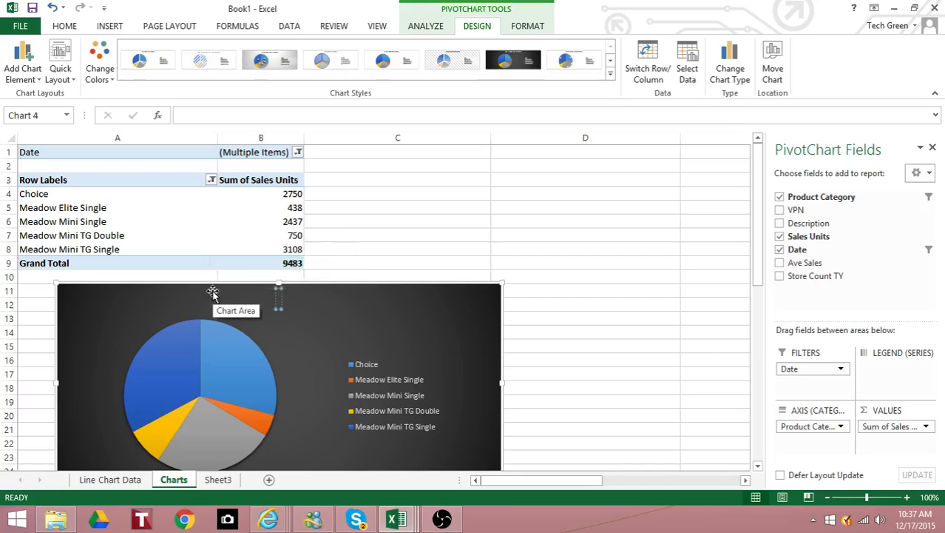
type("% of Sa")
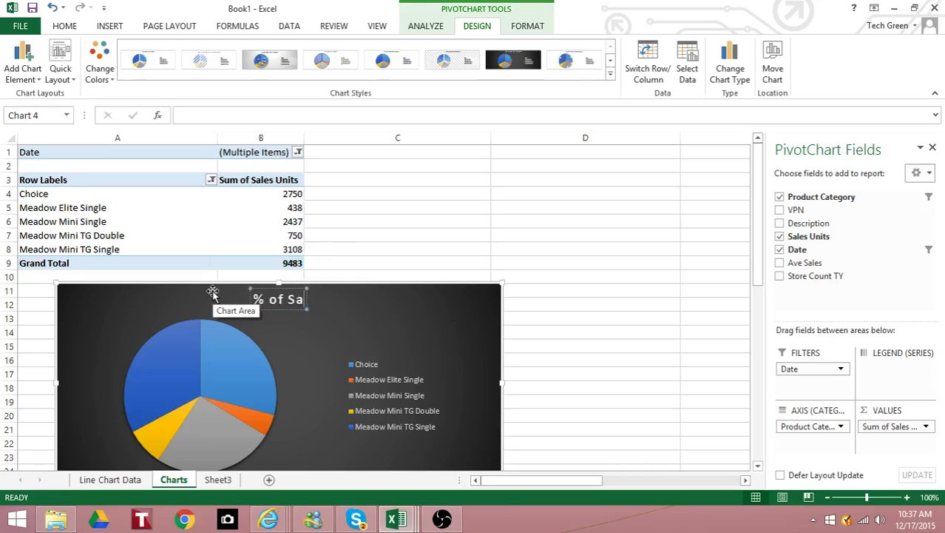
type("les L")
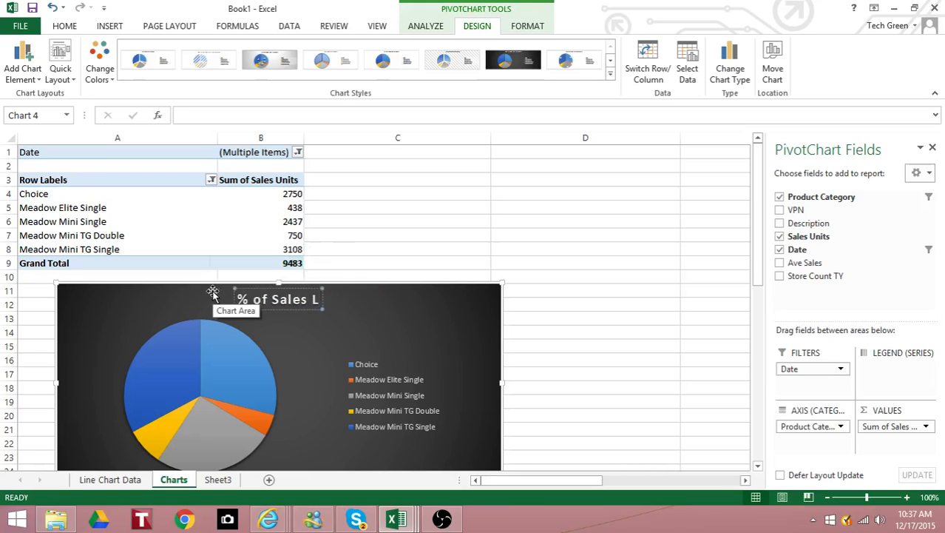
type("4")
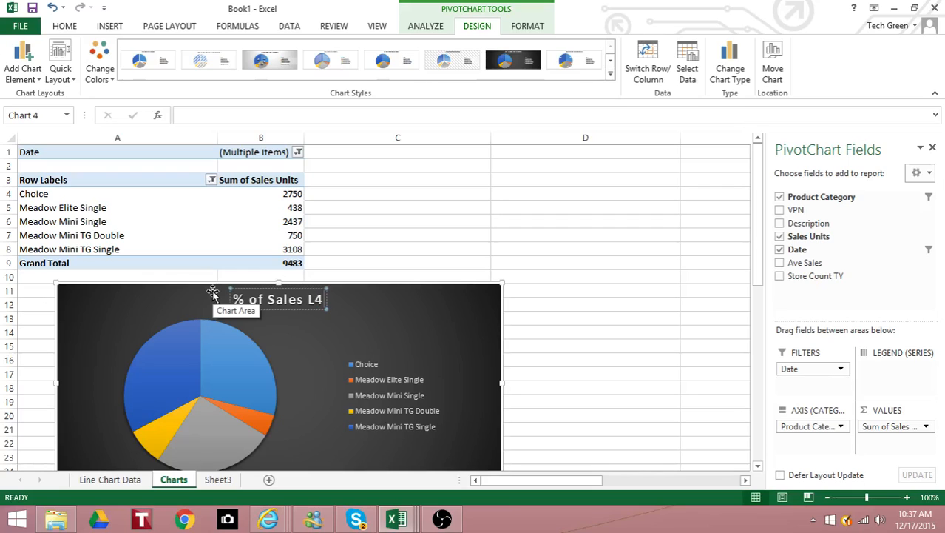
left_click(429, 337)
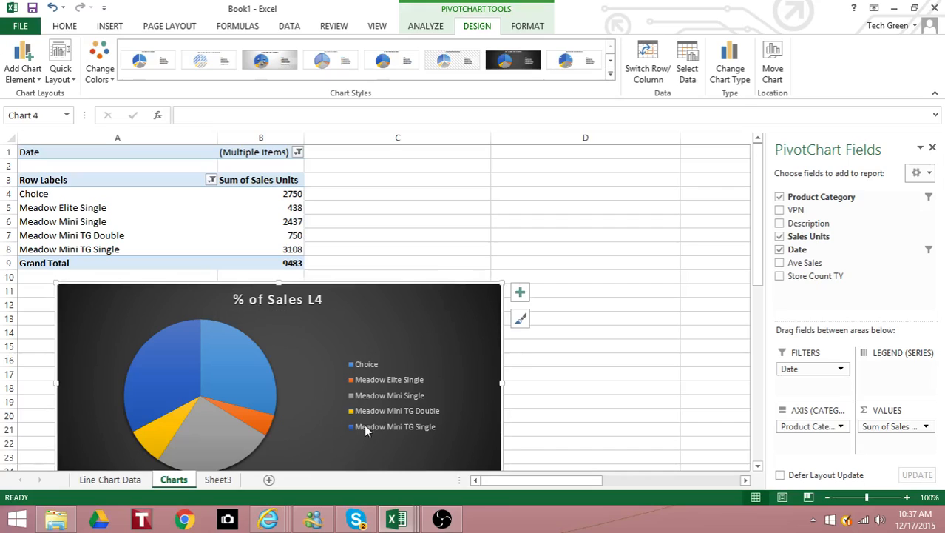
Apply the pie chart layout with a title, percentage labels and a side legend, and narrow the chart slightly
left_click(229, 360)
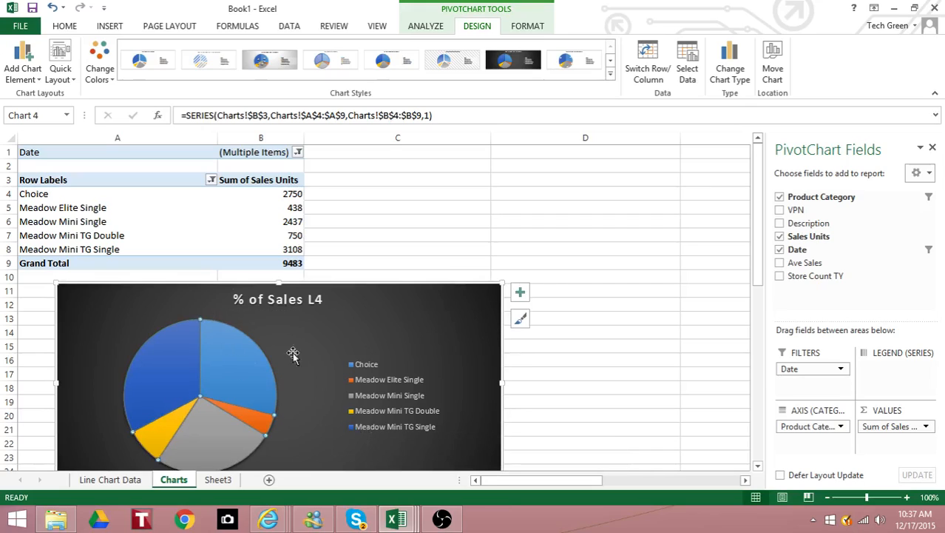
left_click(352, 342)
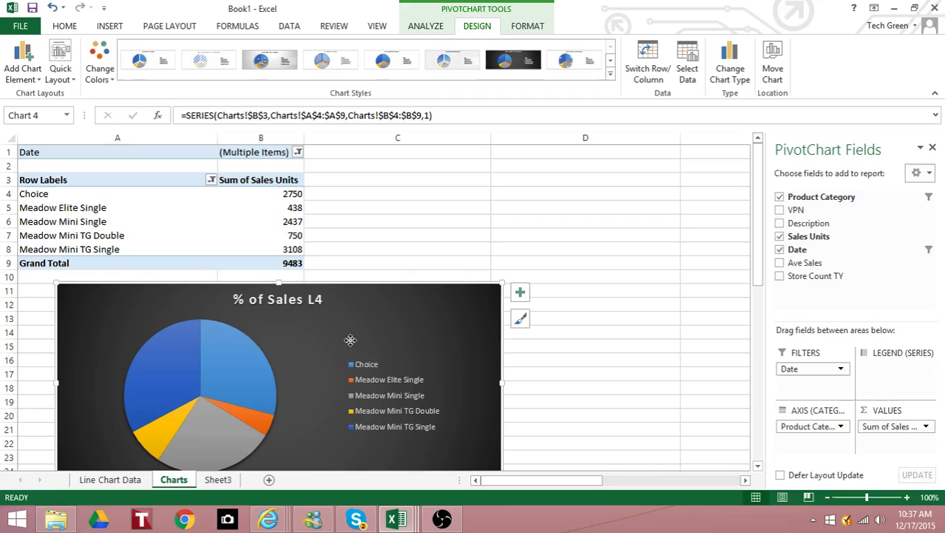
left_click(71, 83)
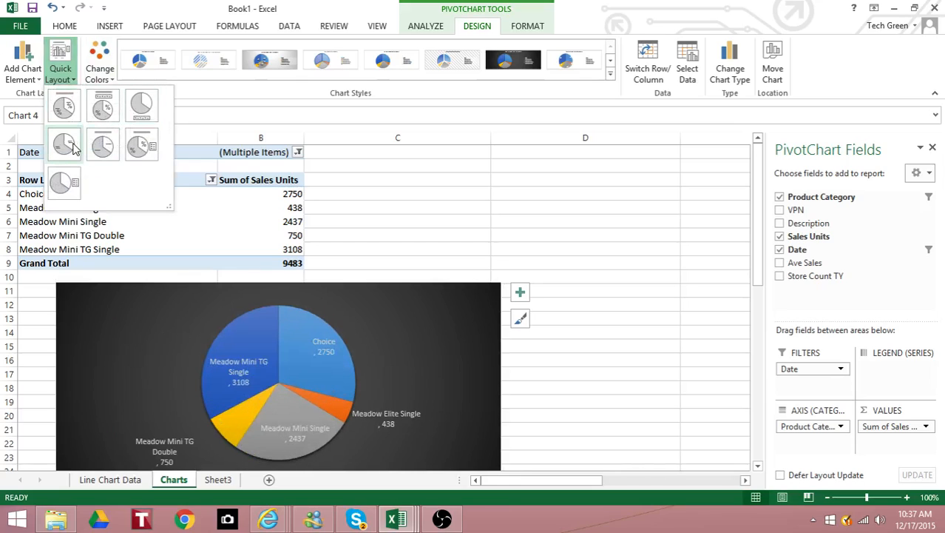
left_click(139, 146)
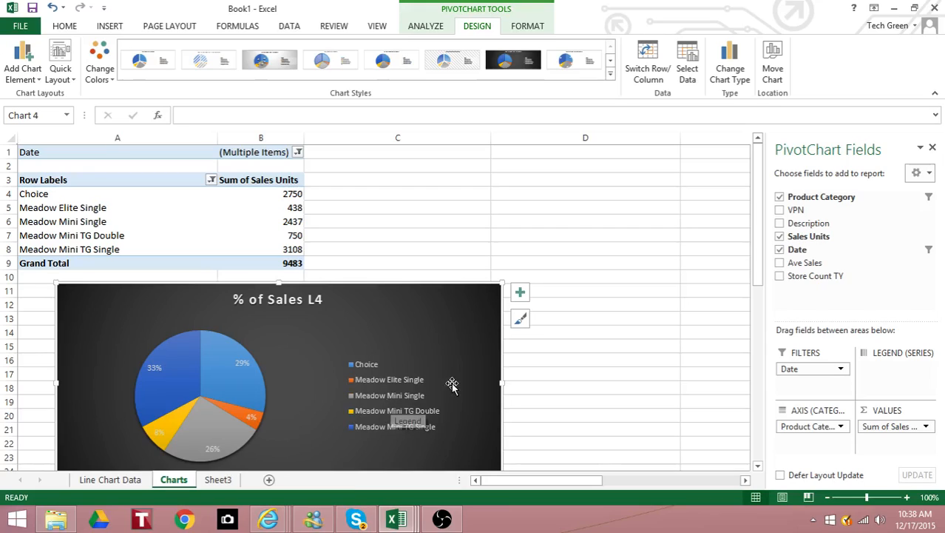
left_click_drag(506, 382, 466, 386)
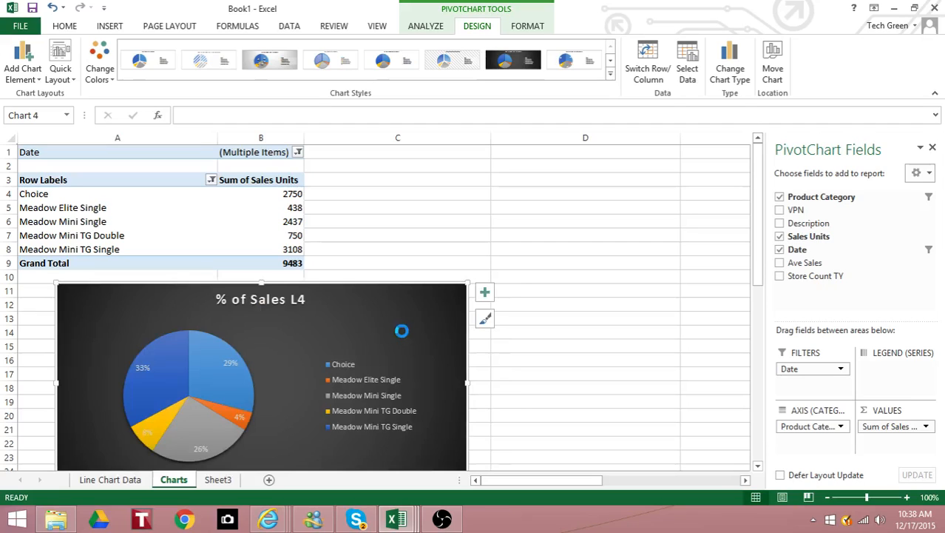
Paste a copy of the pie chart as a picture at cell A17 of Sheet3, below the line chart picture
left_click(218, 479)
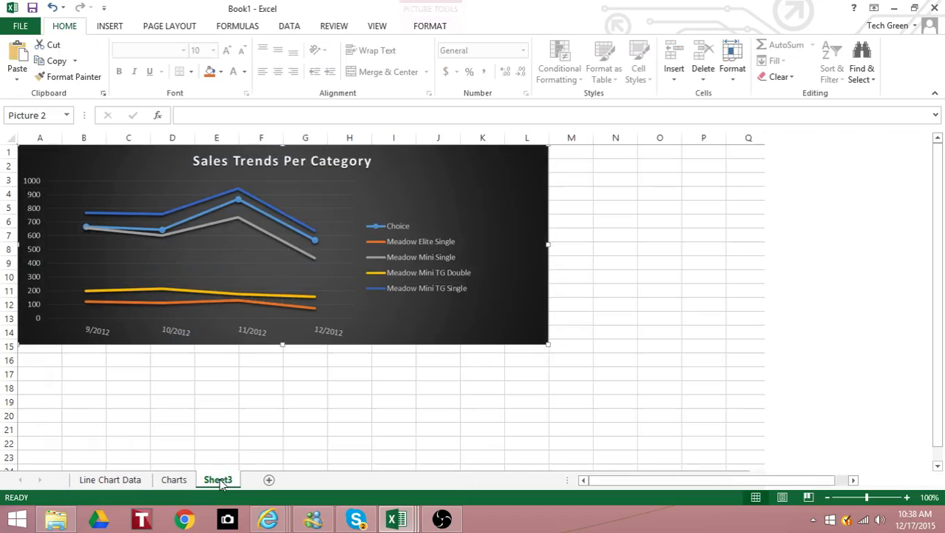
left_click(46, 376)
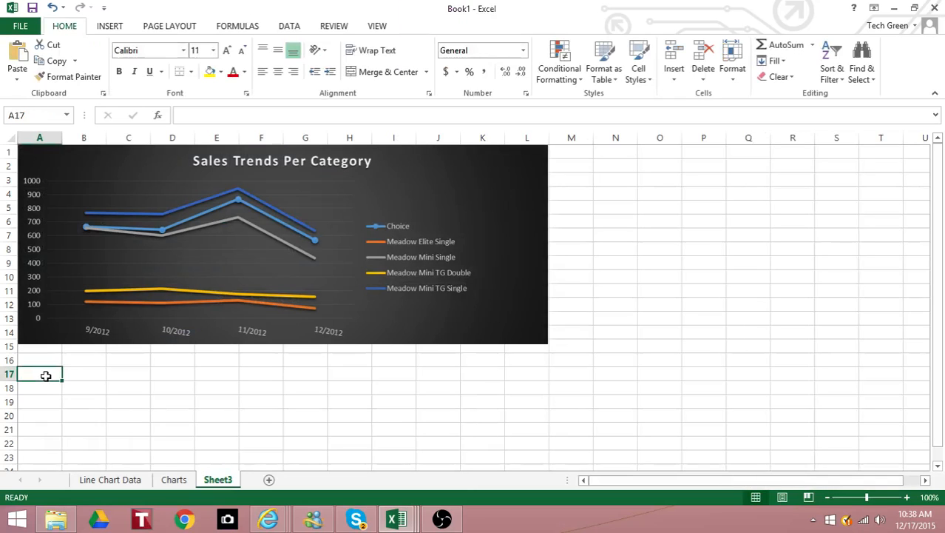
right_click(46, 376)
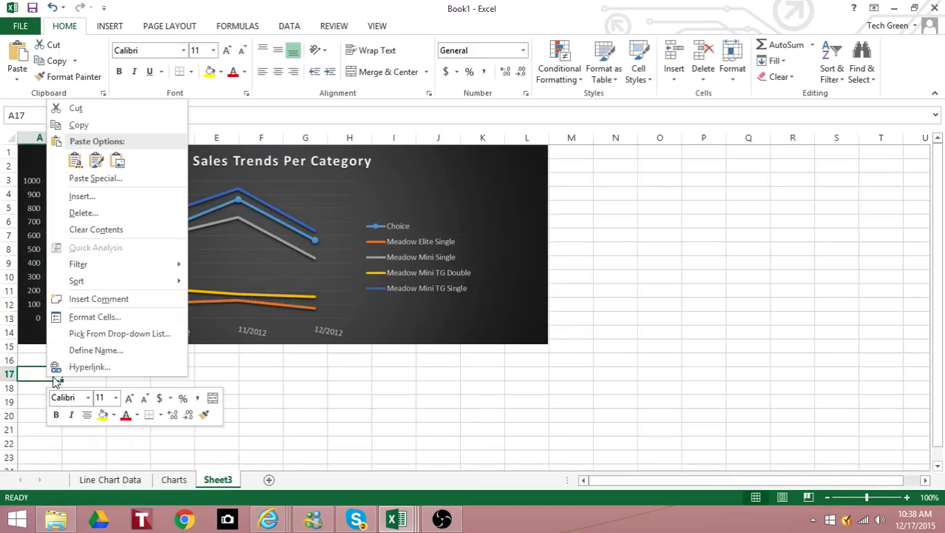
left_click(121, 161)
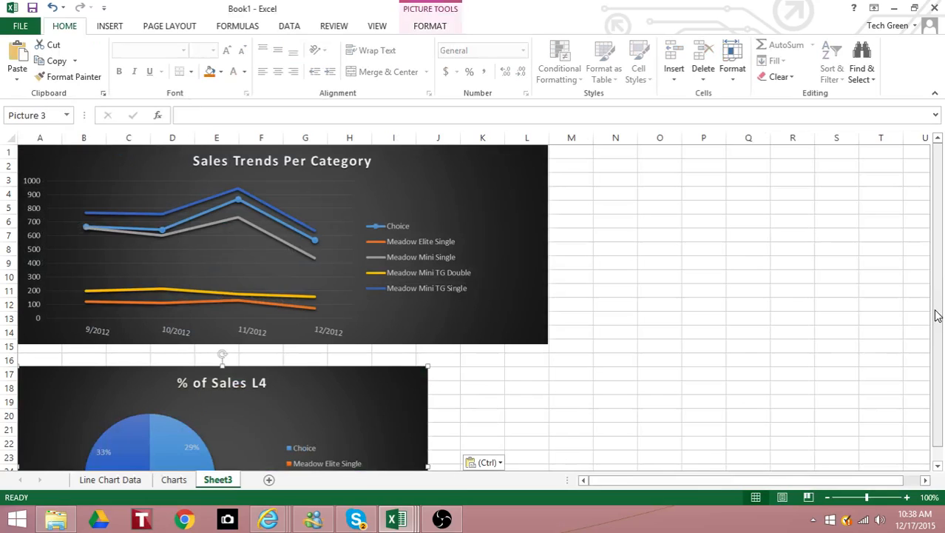
Narrow the line chart picture on Sheet3 to roughly the width of the pie chart picture
scroll(937, 312, "down", 1)
left_click(528, 265)
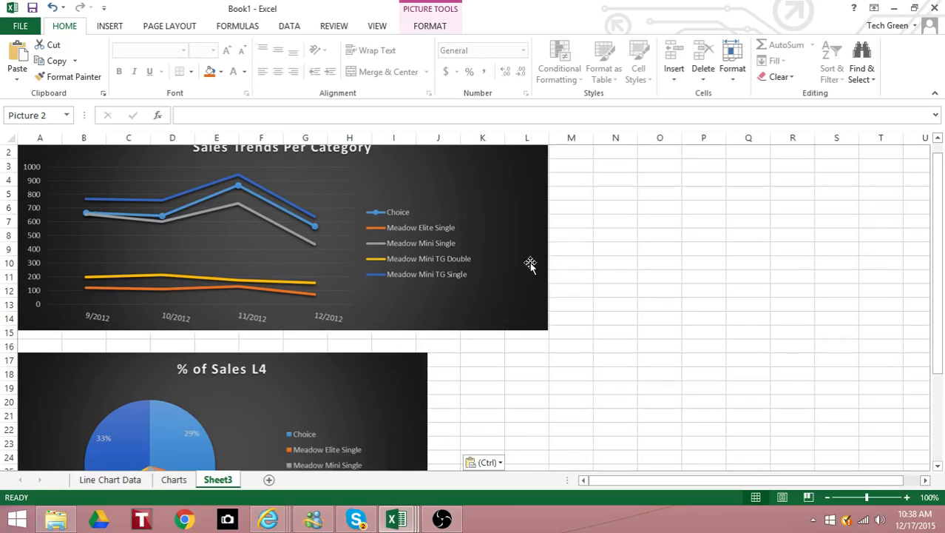
left_click_drag(548, 230, 435, 265)
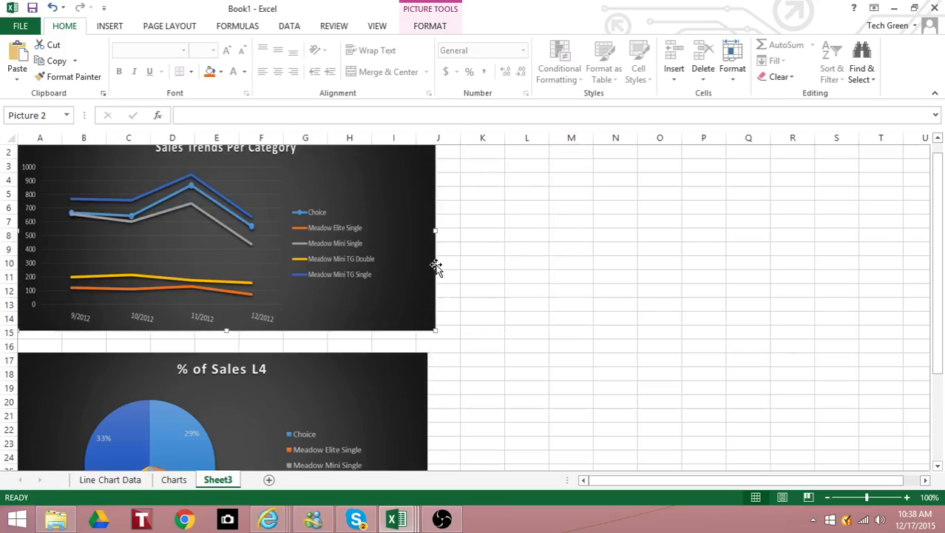
left_click(622, 318)
Review the two chart pictures on Sheet3 and the source records on the Line Chart Data sheet
left_click_drag(936, 281, 917, 222)
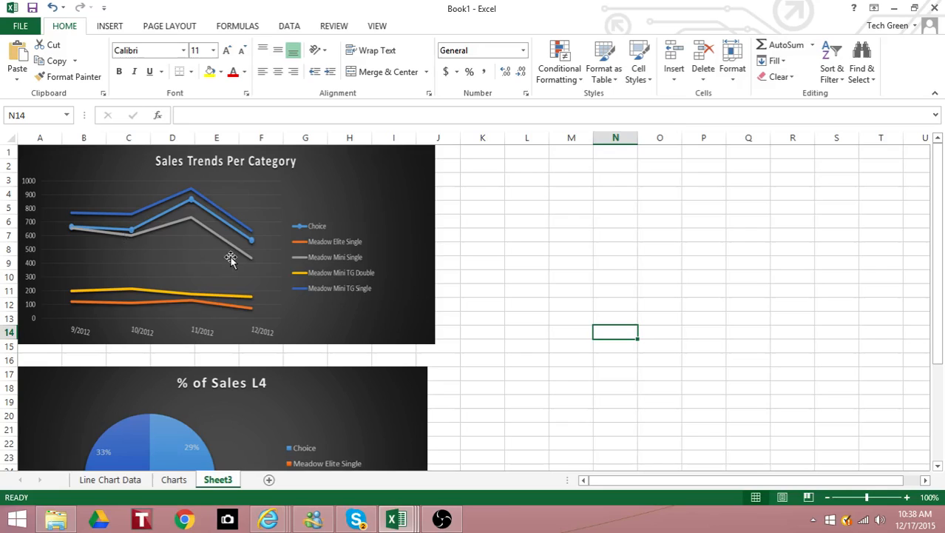
left_click(339, 286)
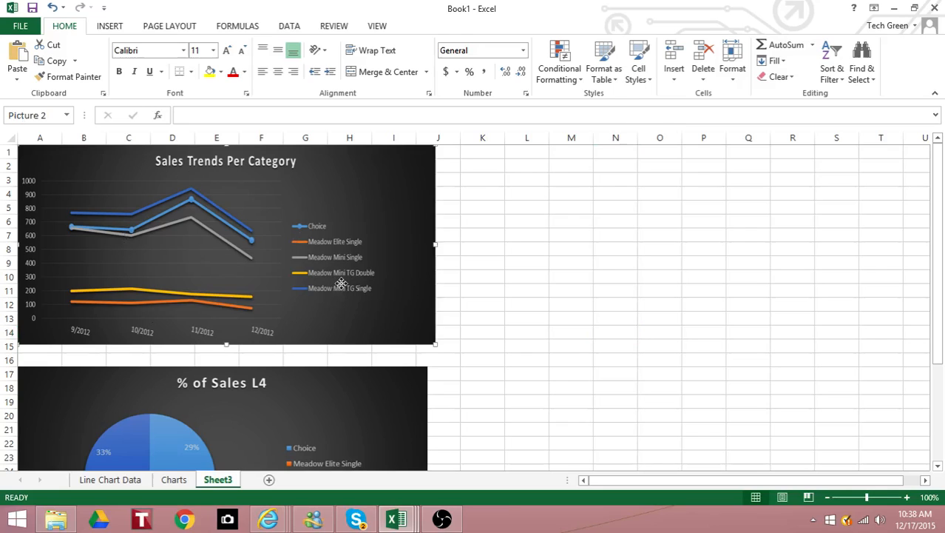
left_click_drag(938, 232, 937, 248)
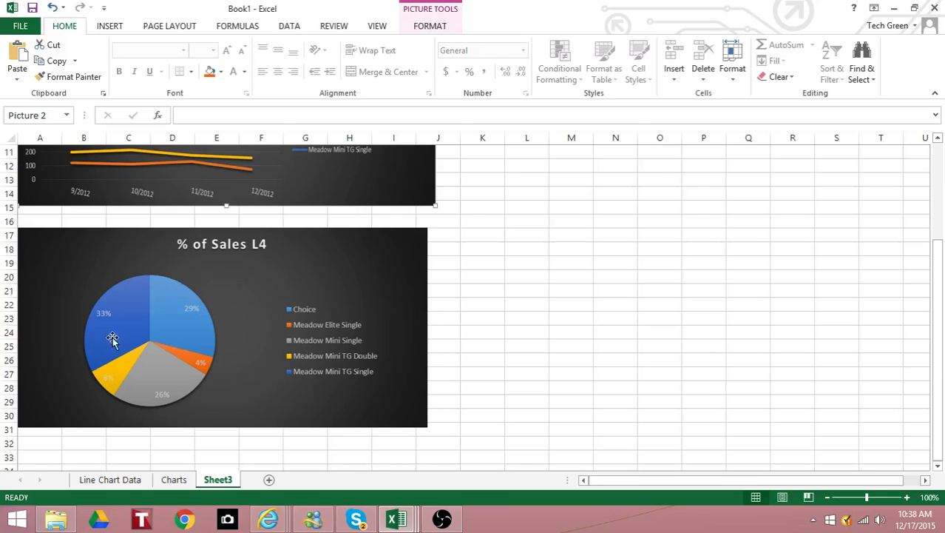
left_click(268, 364)
left_click(174, 479)
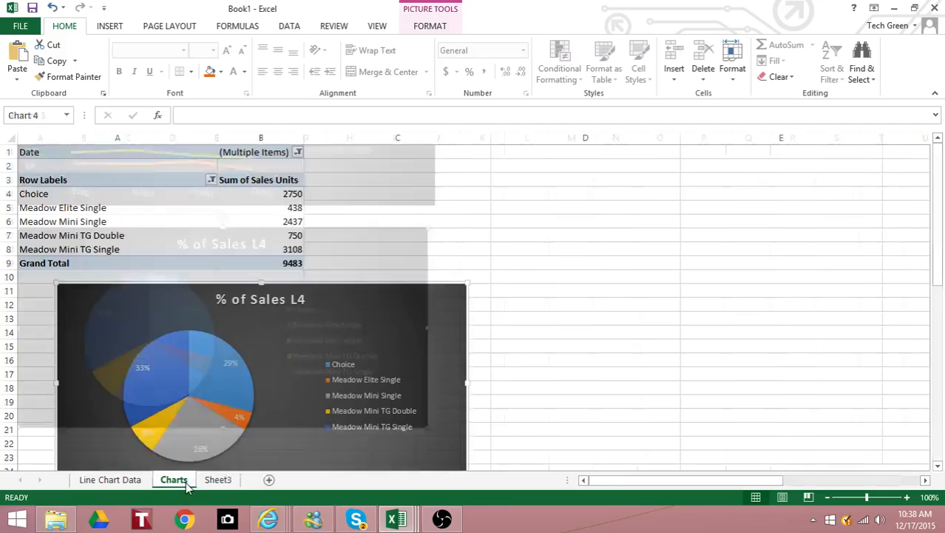
left_click(111, 479)
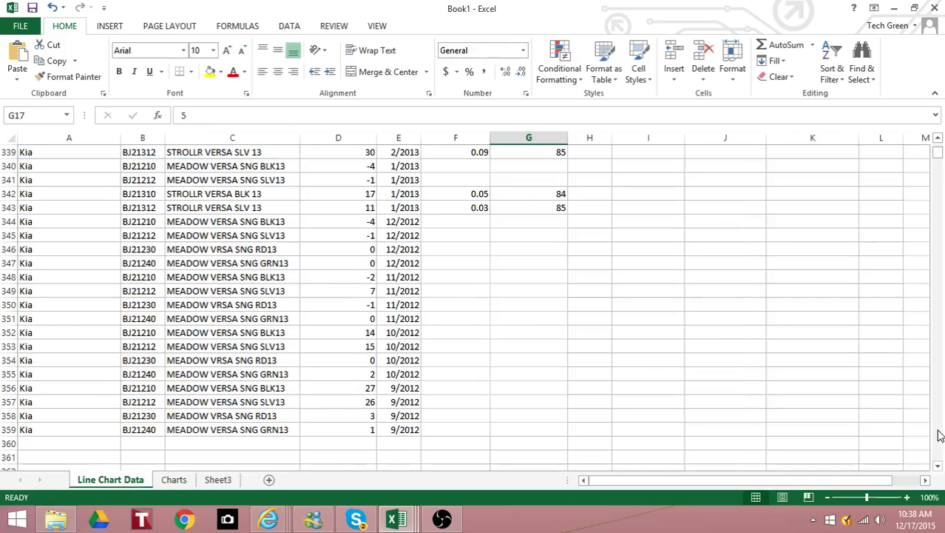
left_click_drag(938, 152, 926, 109)
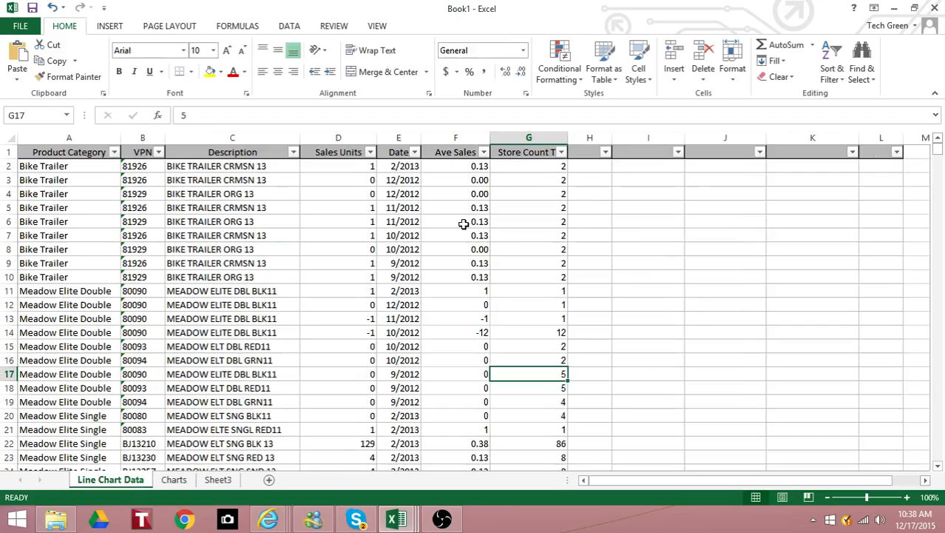
Copy the PivotTable's category and sales rows A3:B8 from the Charts sheet and paste them at A1 of a new sheet
left_click(174, 480)
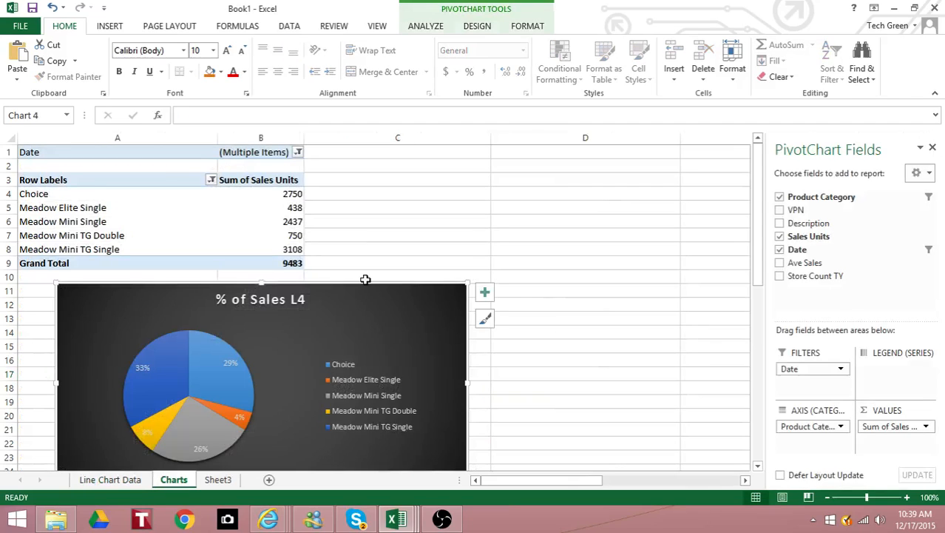
left_click_drag(46, 178, 280, 256)
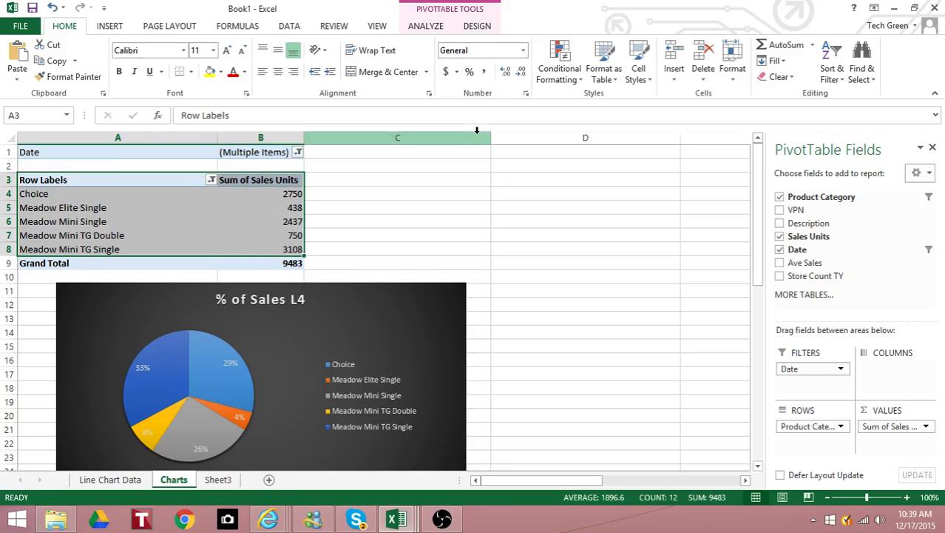
right_click(126, 182)
left_click(157, 192)
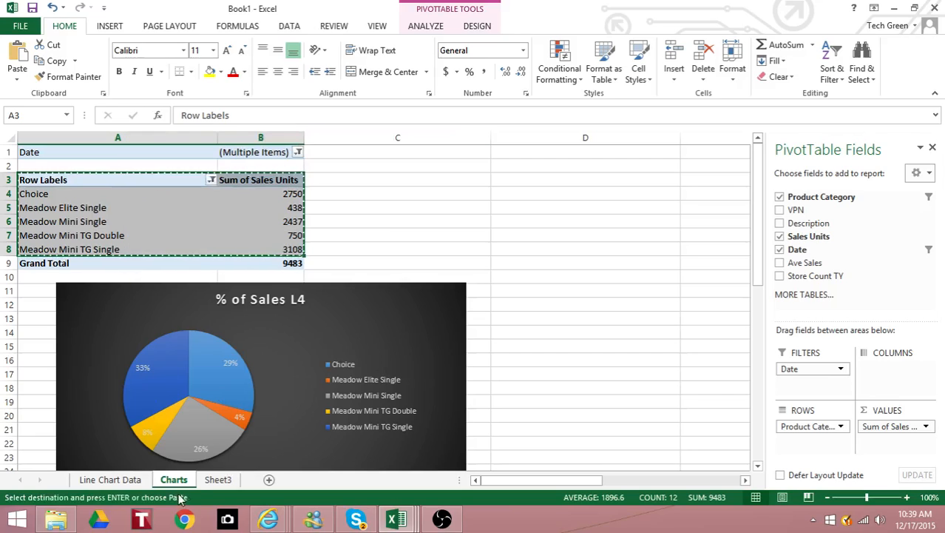
left_click(217, 480)
left_click(269, 480)
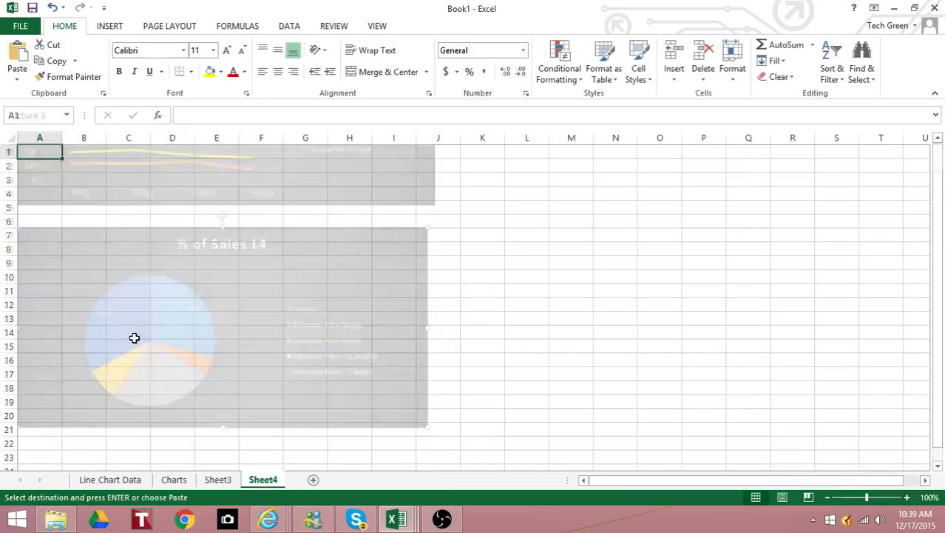
right_click(37, 150)
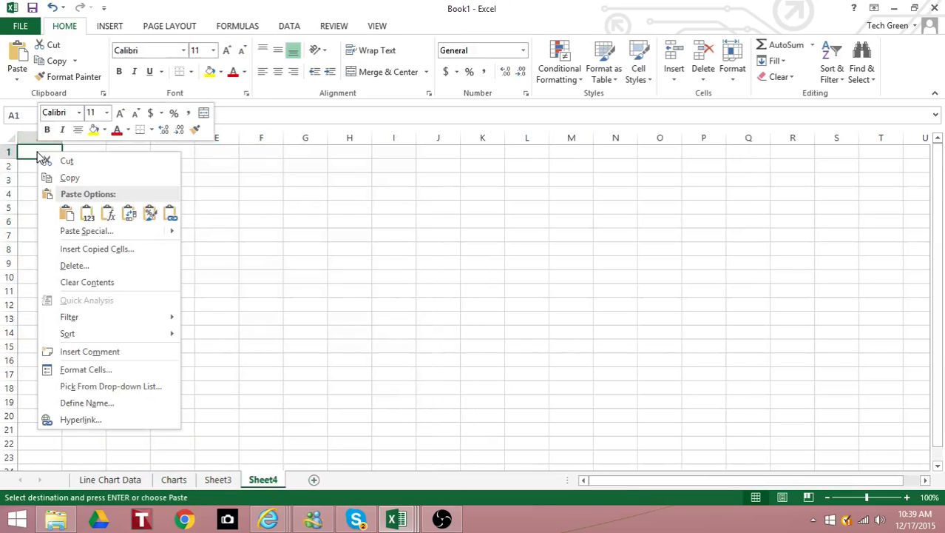
left_click(69, 215)
Fit column B to its heading and narrow column A close to the category names on Sheet4
double_click(63, 138)
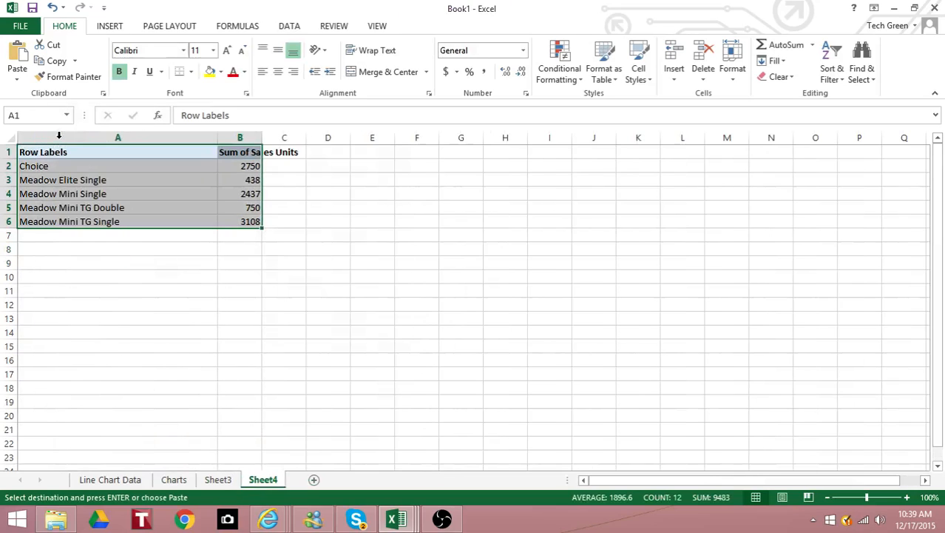
double_click(262, 137)
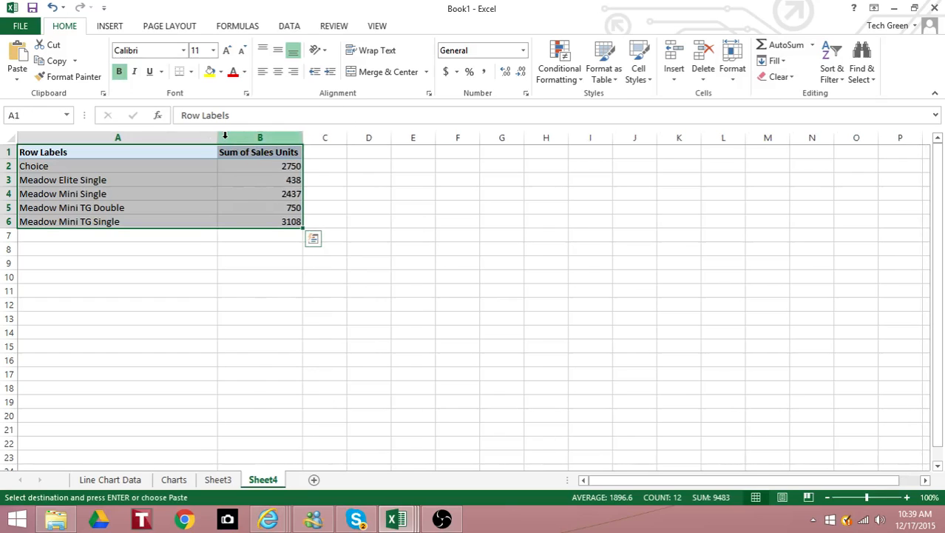
left_click_drag(218, 137, 156, 154)
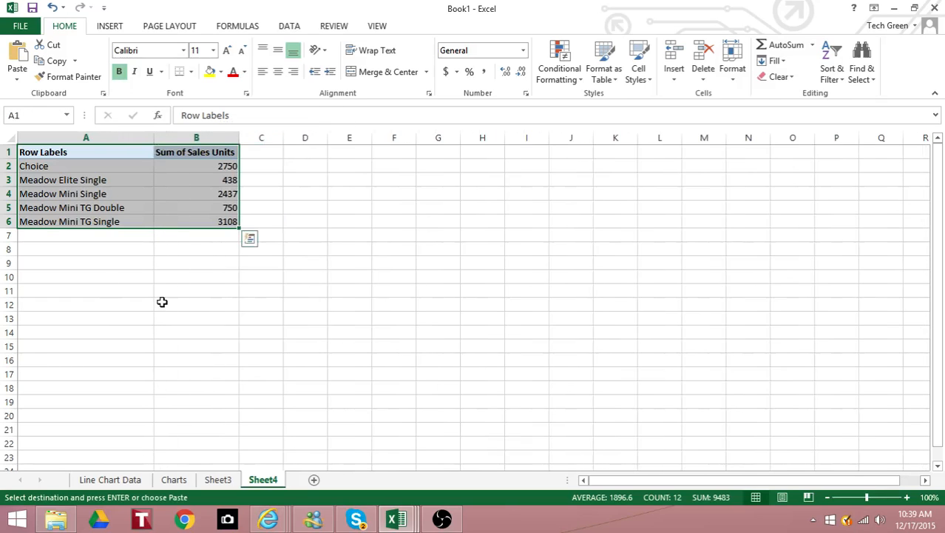
Insert an empty 2-D pie chart on Sheet4 and place it beside the pasted table, starting near the first row
left_click(118, 250)
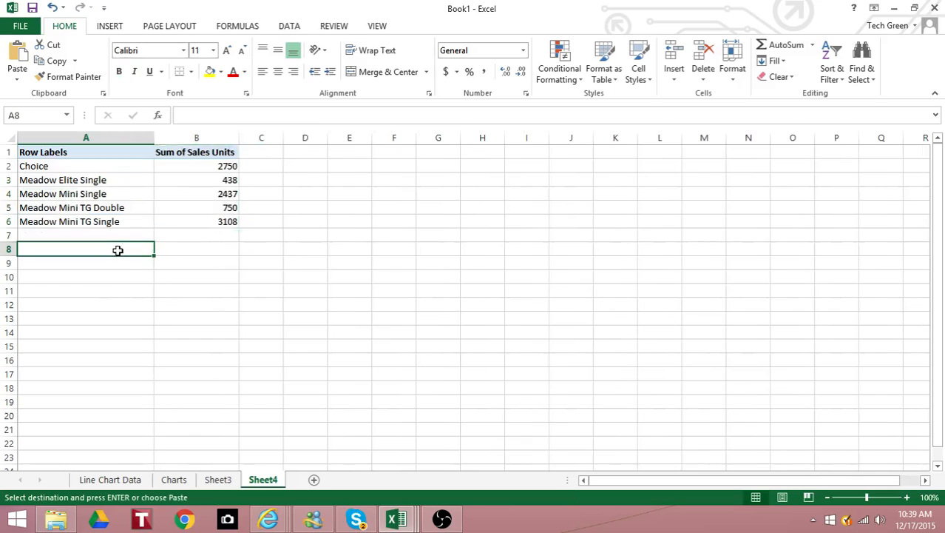
left_click(108, 28)
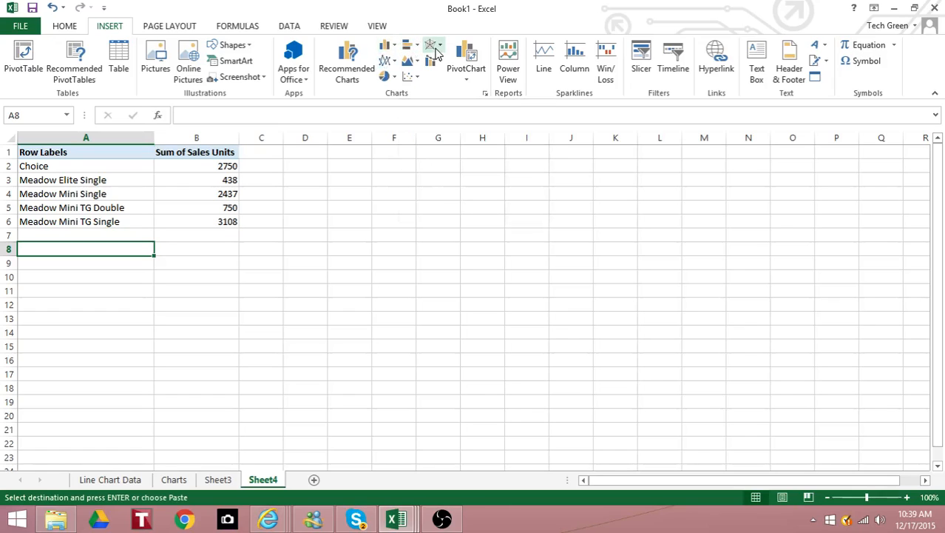
left_click(394, 78)
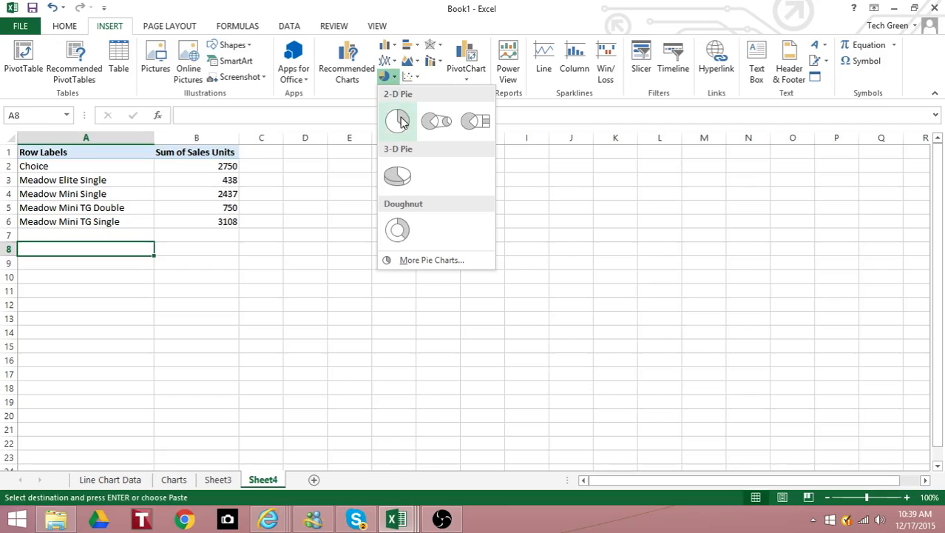
left_click(403, 123)
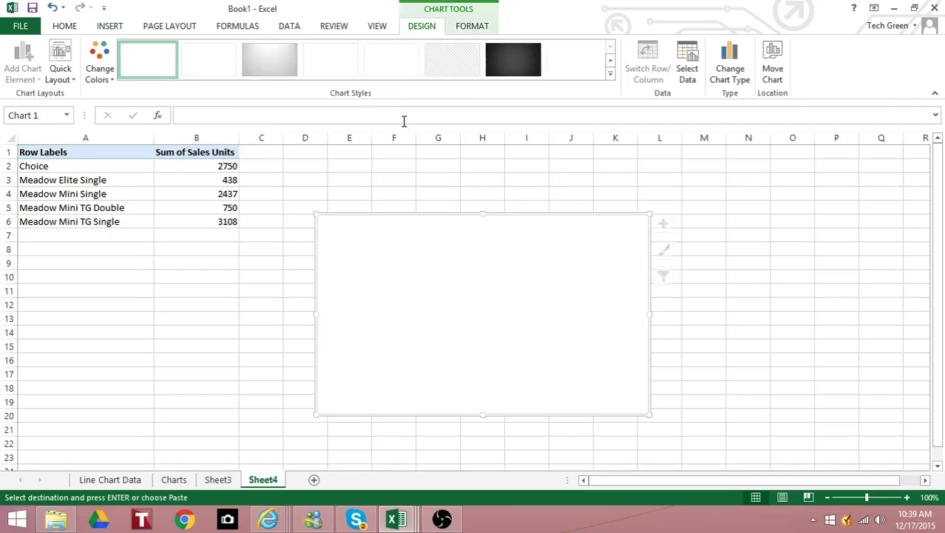
left_click_drag(446, 306, 406, 249)
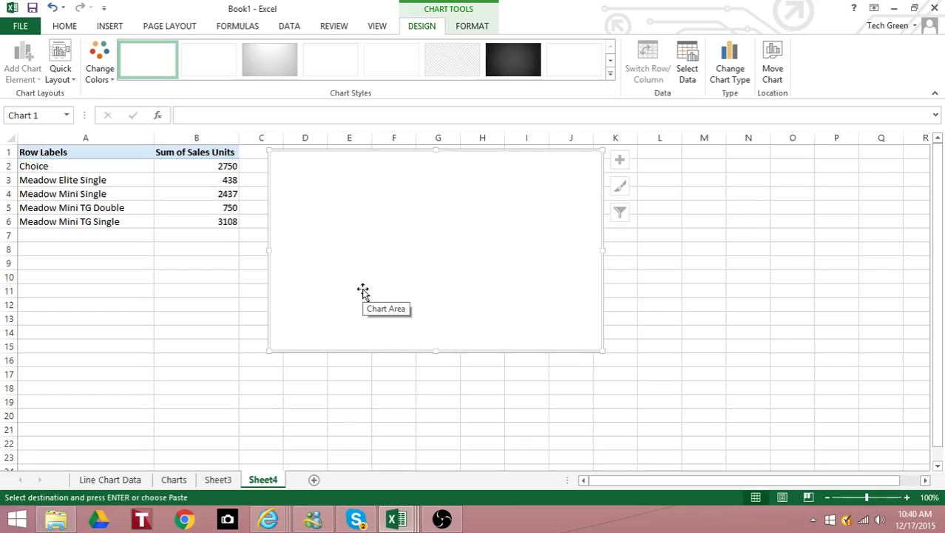
Set the empty pie chart's data range to Sheet4 cells A1:B6
left_click(693, 62)
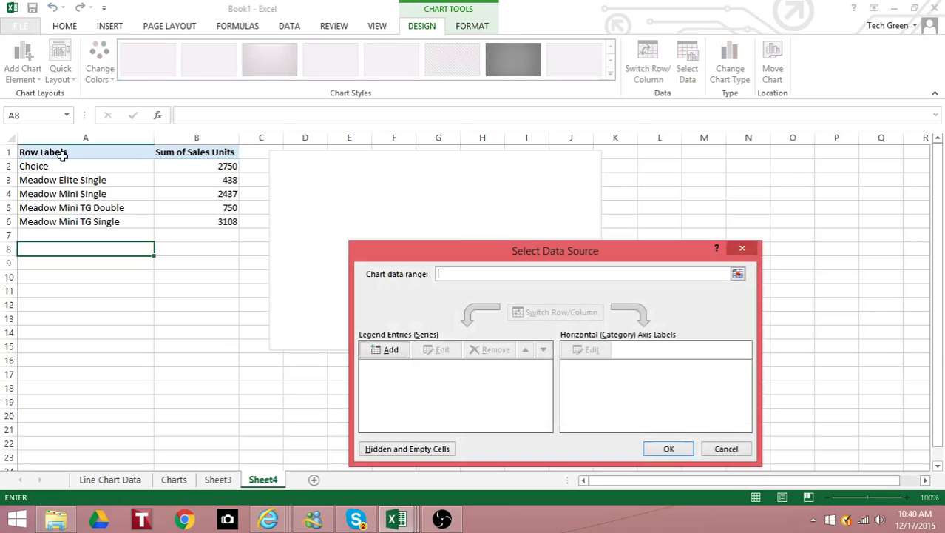
mouse_move(63, 153)
left_mouse_down()
mouse_move(110, 158)
mouse_move(201, 198)
mouse_move(214, 222)
left_mouse_up()
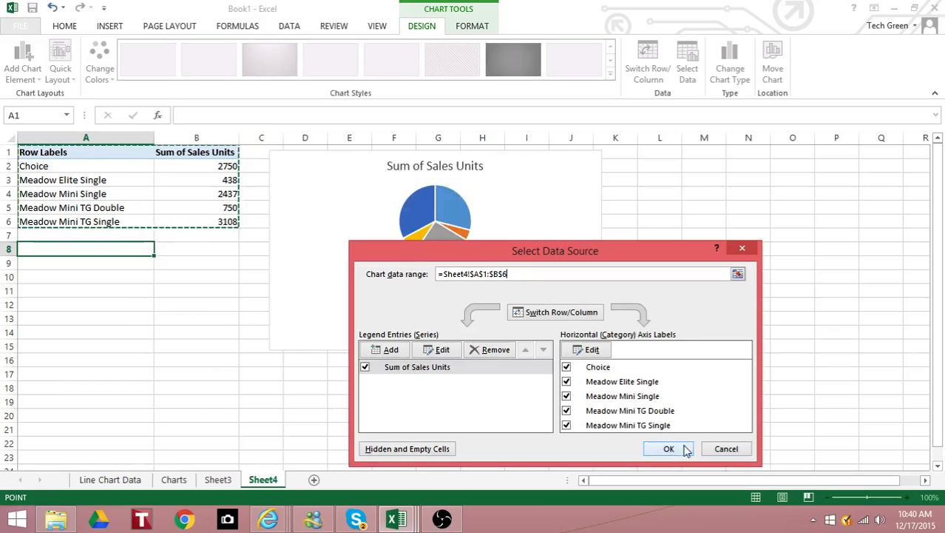
left_click(669, 448)
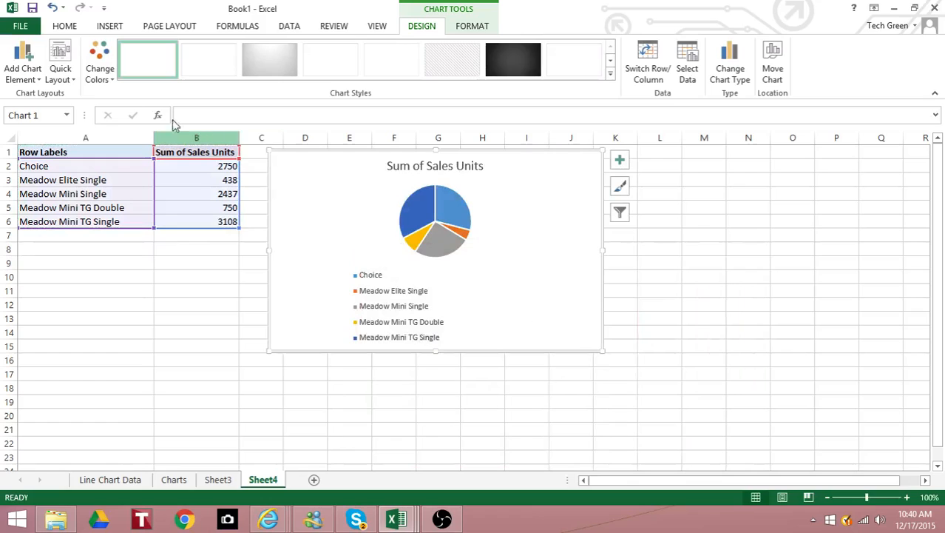
Apply the pie layout with title, percentage labels and side legend, and shorten the chart title to Sales Units
left_click(71, 79)
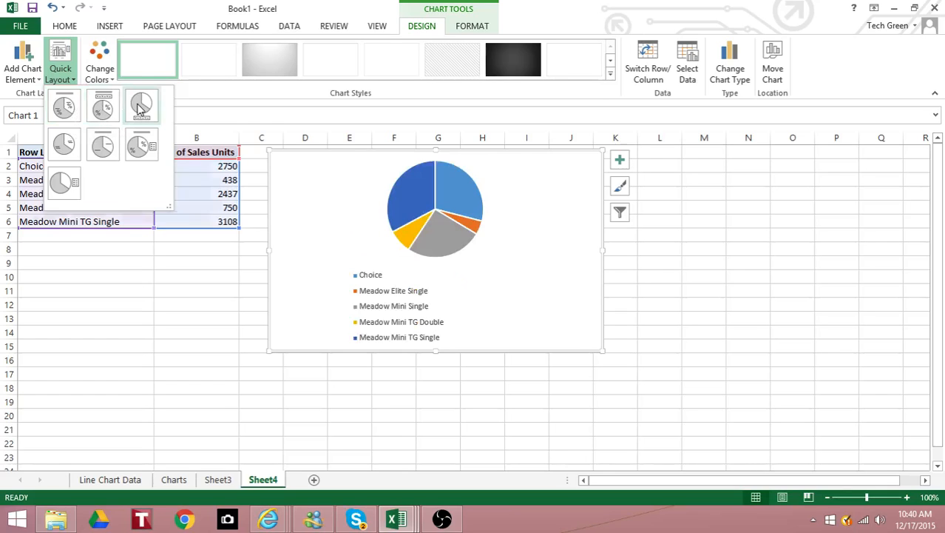
left_click(146, 153)
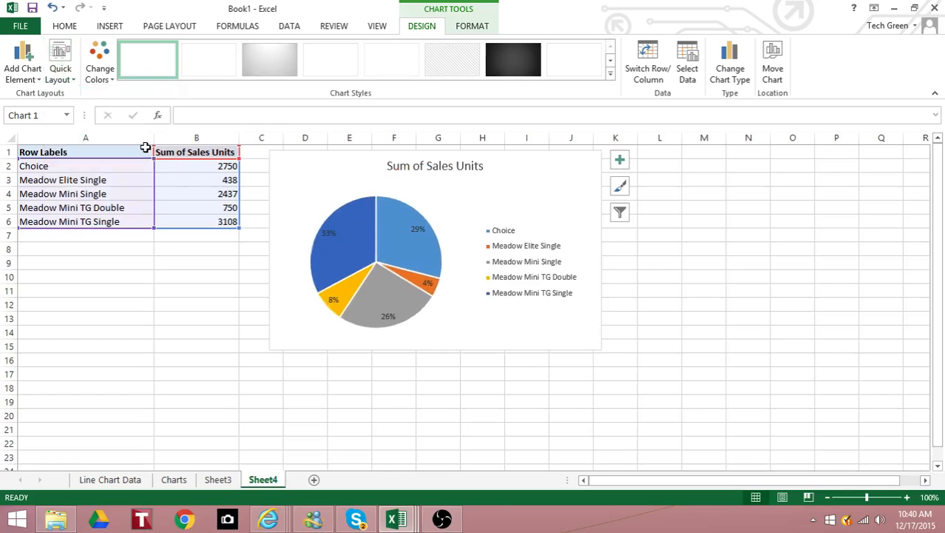
left_click(448, 165)
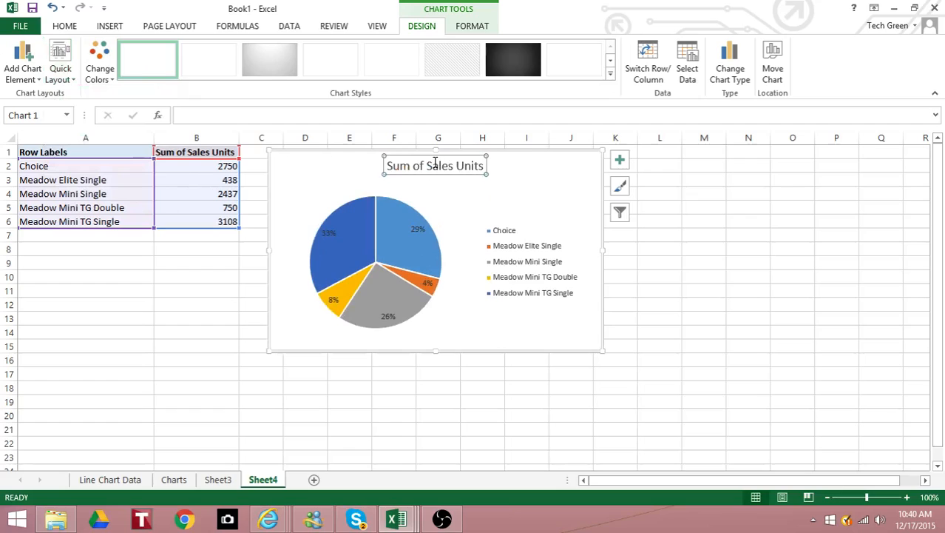
left_click_drag(424, 166, 395, 167)
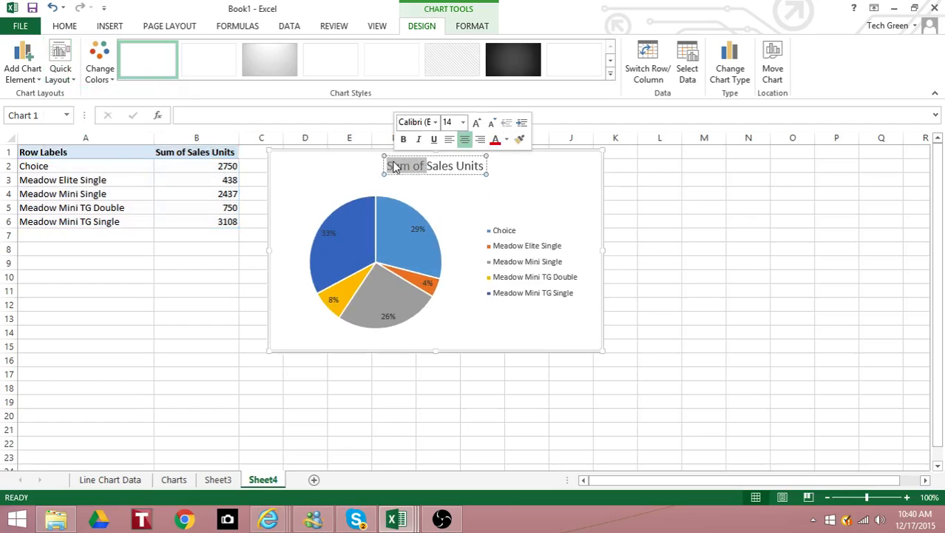
key("Delete")
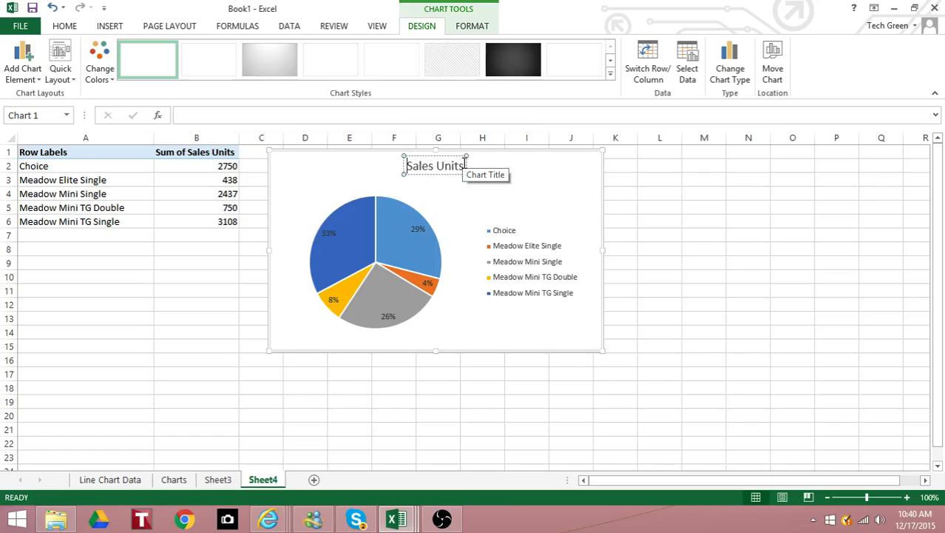
left_click(535, 201)
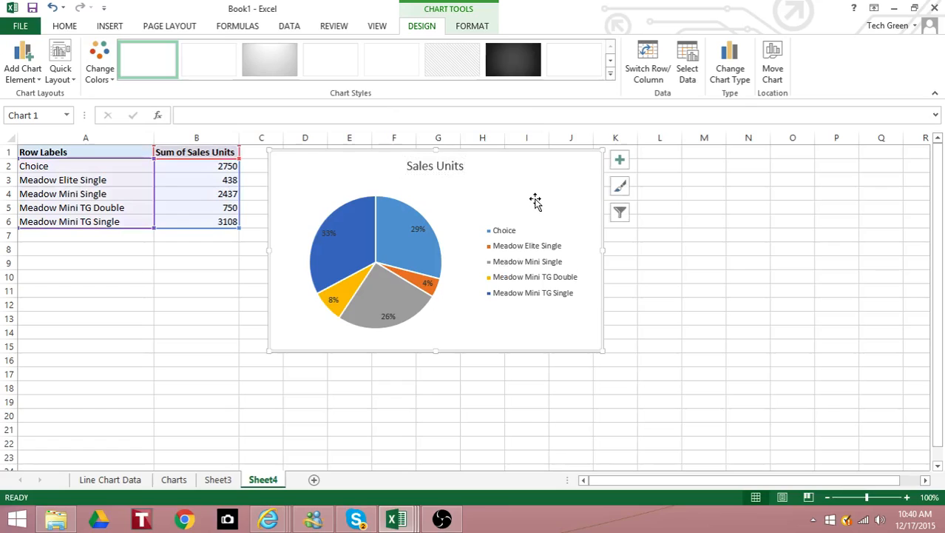
Try the dark and grey gradient chart styles on the pie chart and apply the light style with the diagonally hatched background
left_click(524, 69)
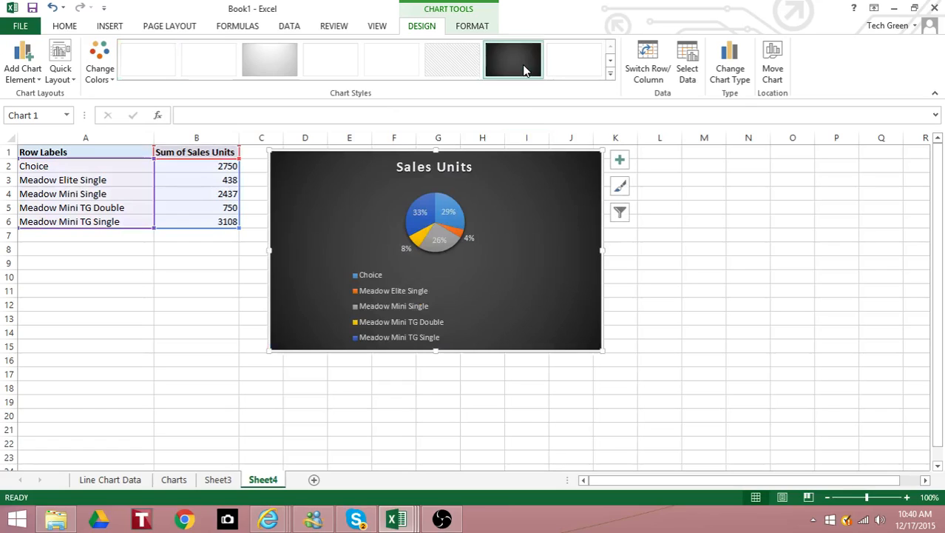
left_click(460, 68)
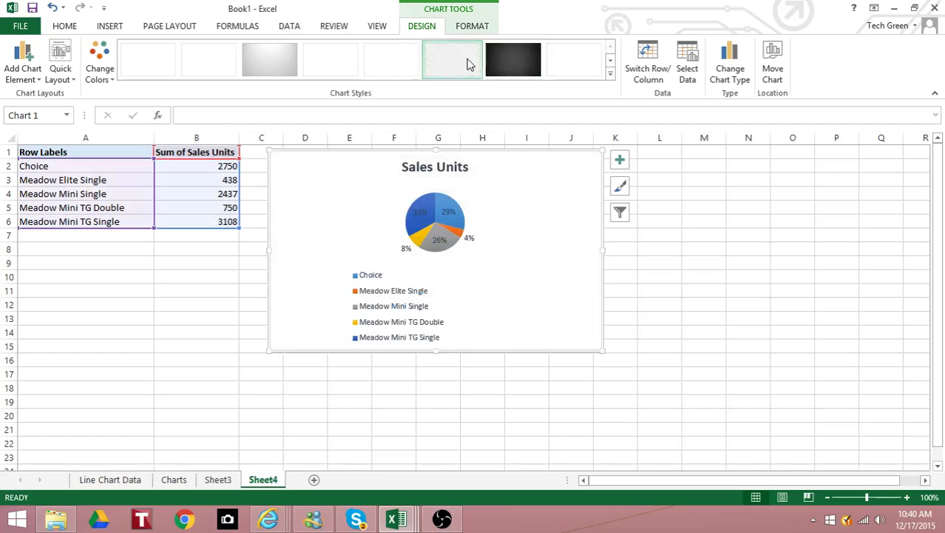
left_click(270, 74)
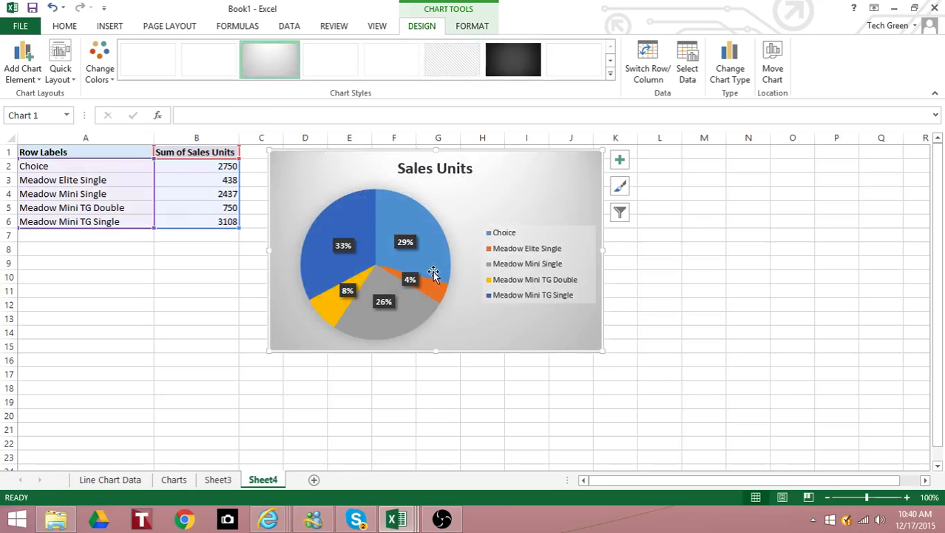
mouse_move(425, 272)
left_click(452, 65)
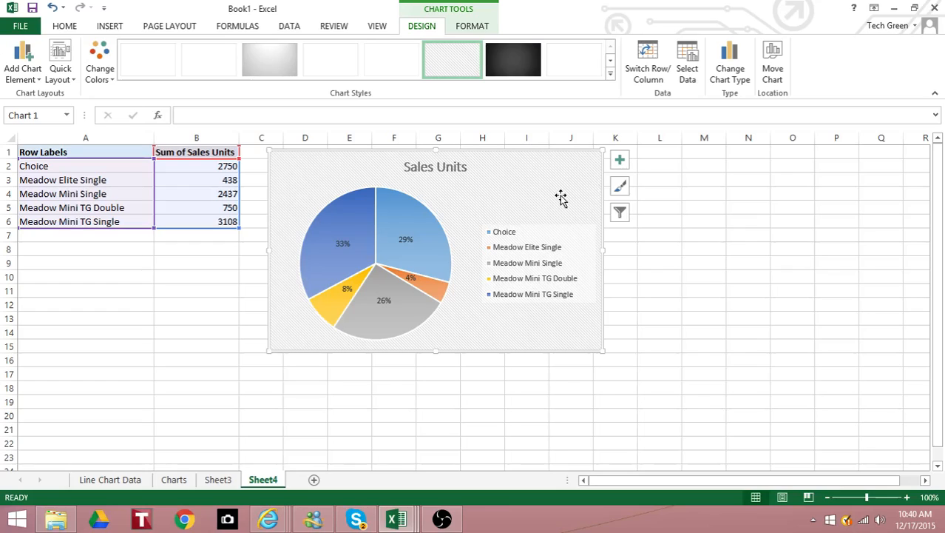
Review the Charts and Line Chart Data sheets and the finished pie chart on Sheet4
left_click(219, 481)
left_click(175, 480)
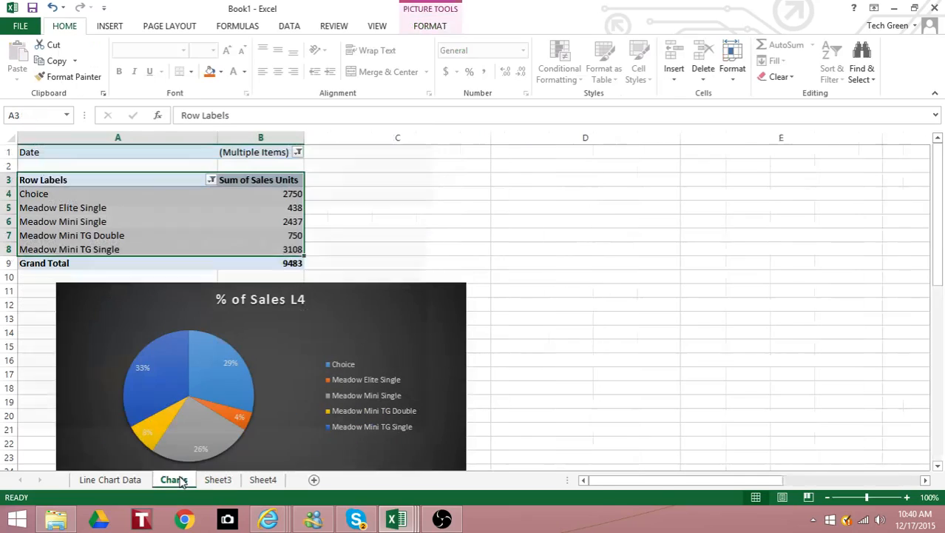
left_click(122, 481)
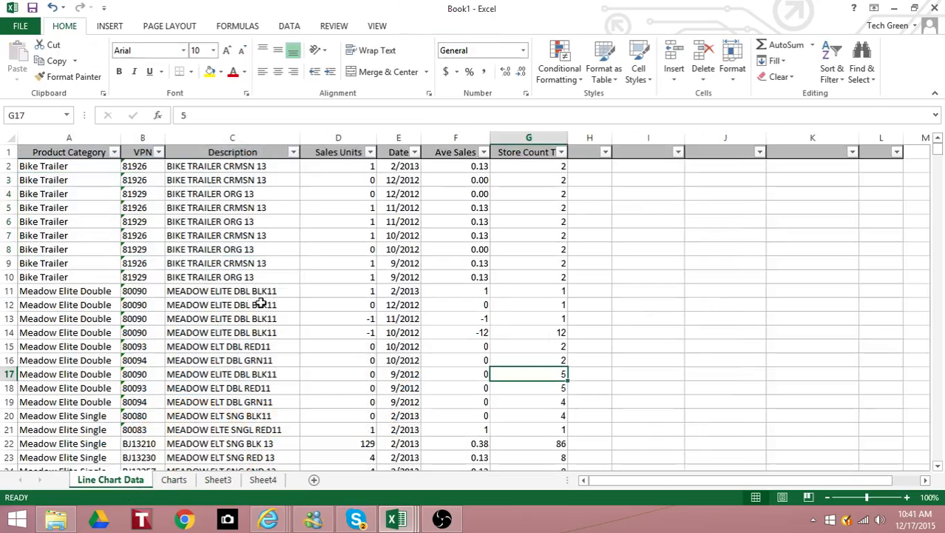
left_click(188, 481)
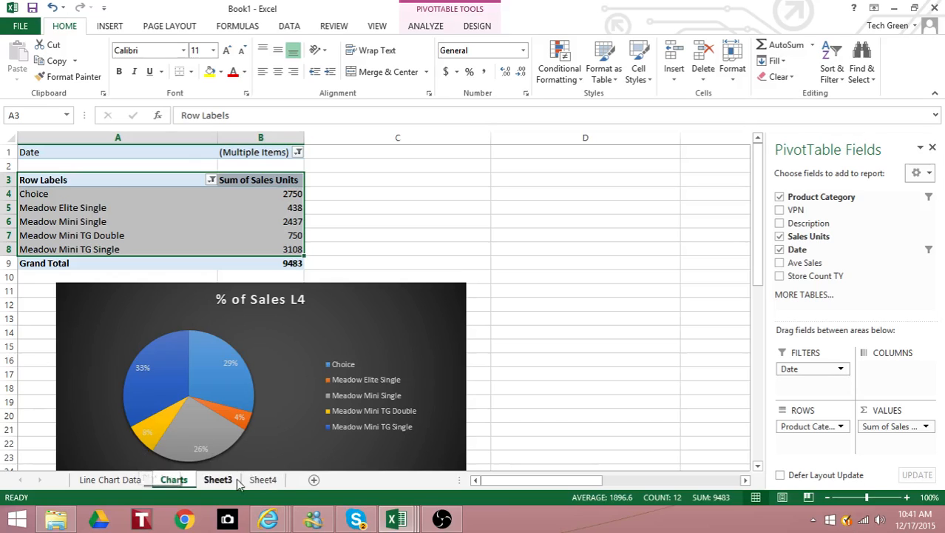
left_click(265, 481)
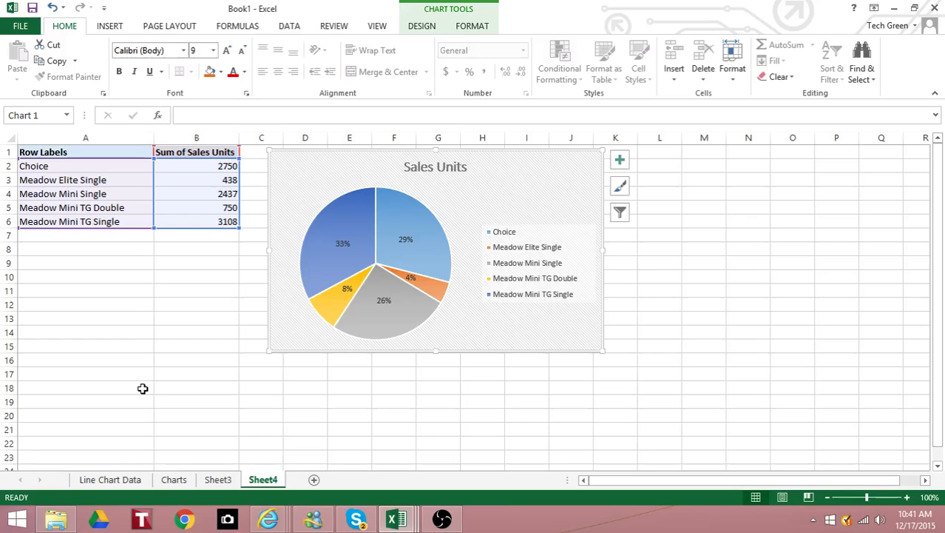
left_click(148, 343)
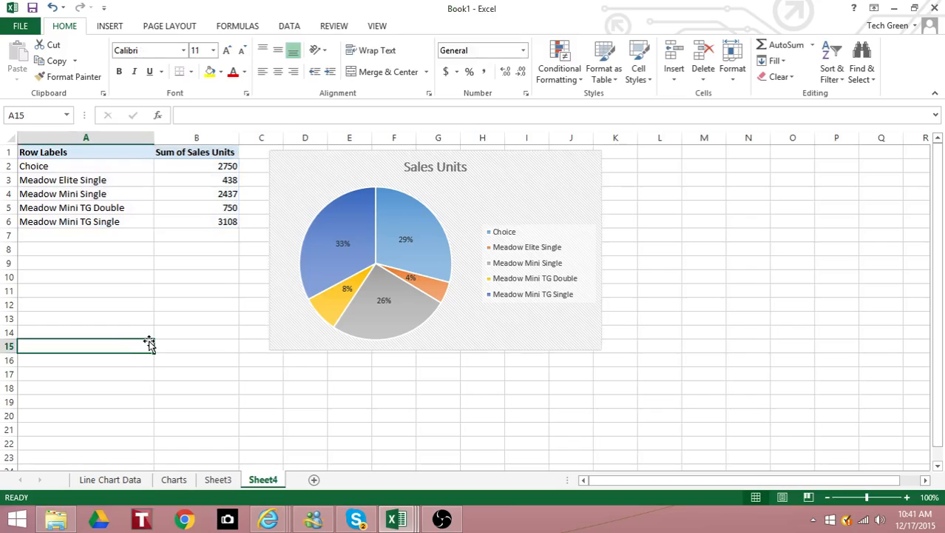